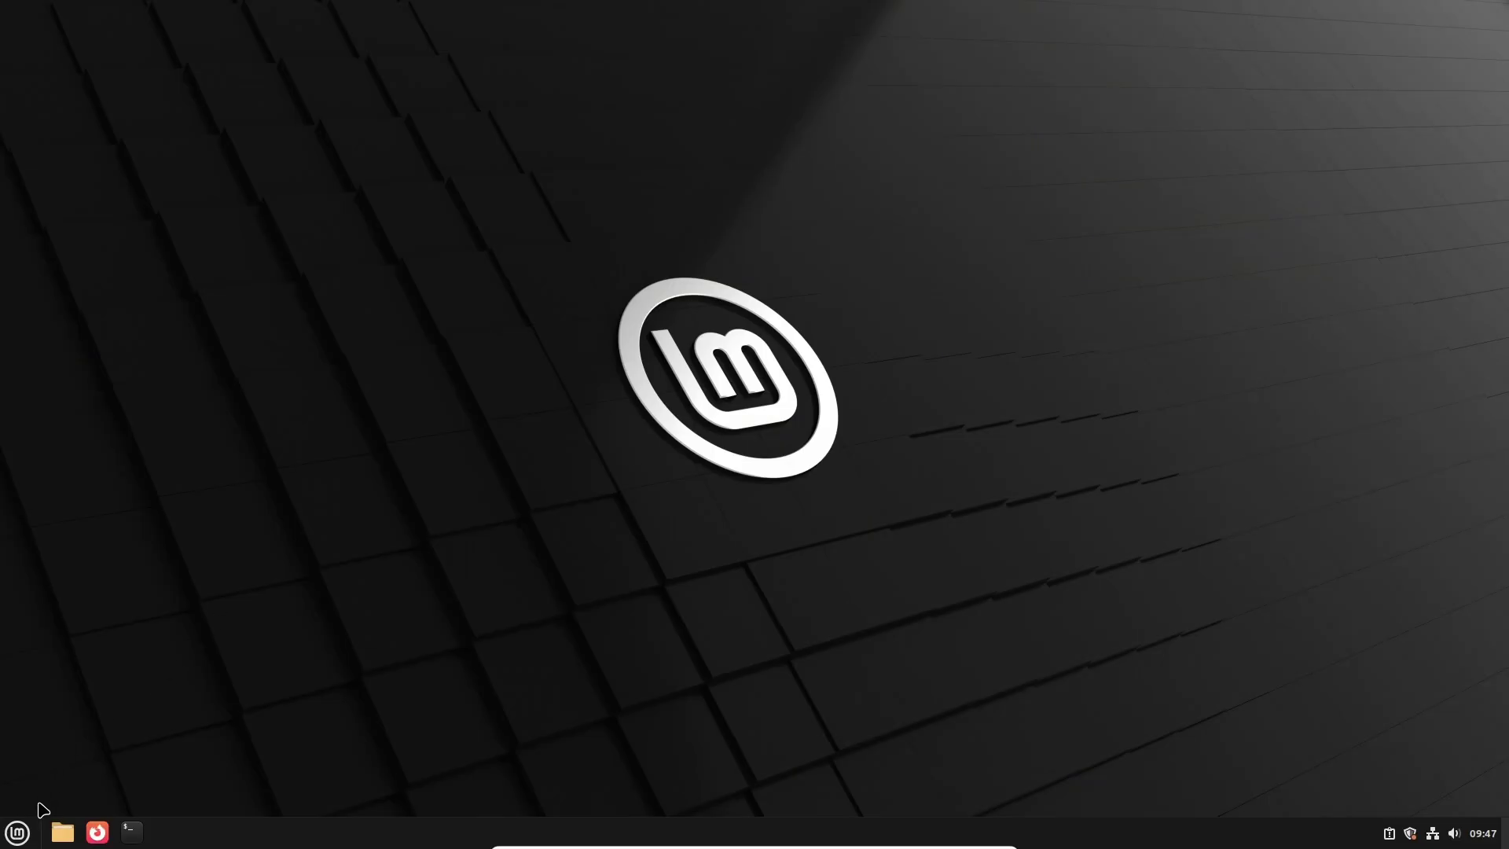
# Step: Check System Info: Linux Mint 22.1 Cinnamon, Cinnamon 6.4.6, kernel 6.8.0-51-generic, then close it
pyautogui.click(17, 831)
pyautogui.moveTo(191, 415)
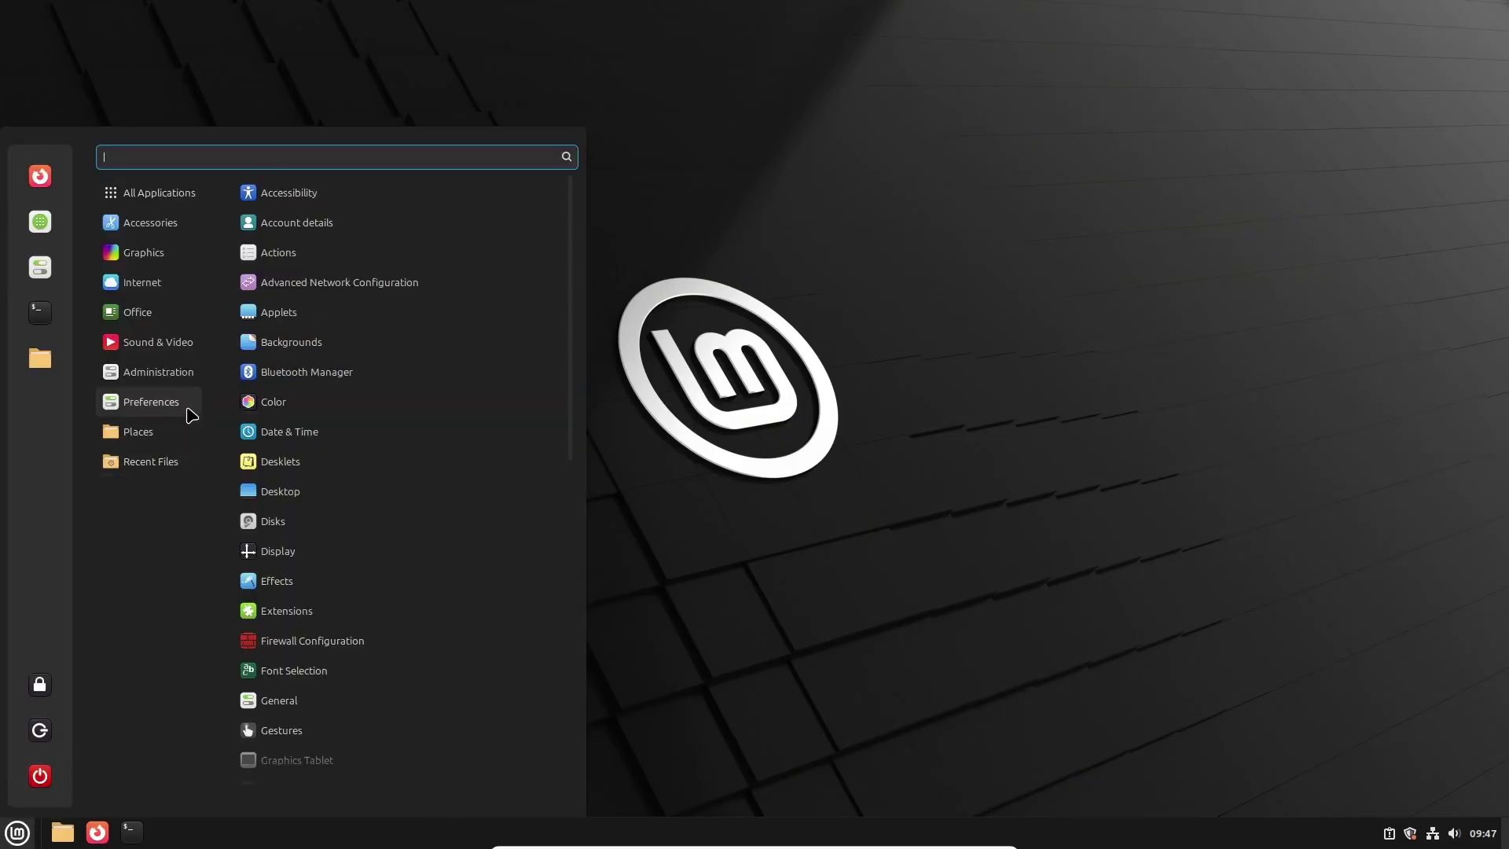
pyautogui.moveTo(573, 417); pyautogui.dragTo(579, 738)
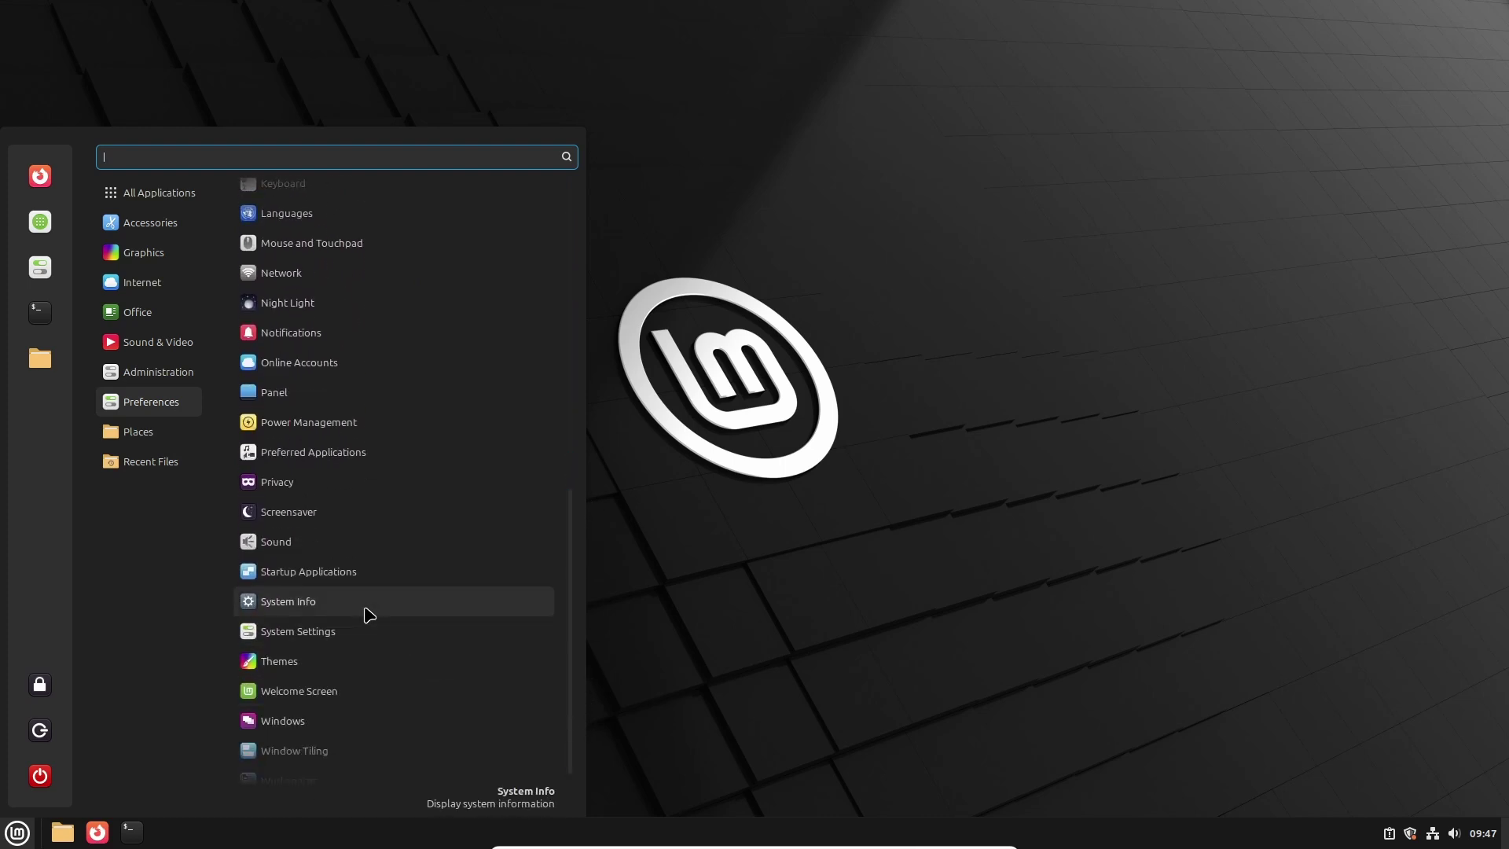
pyautogui.click(370, 609)
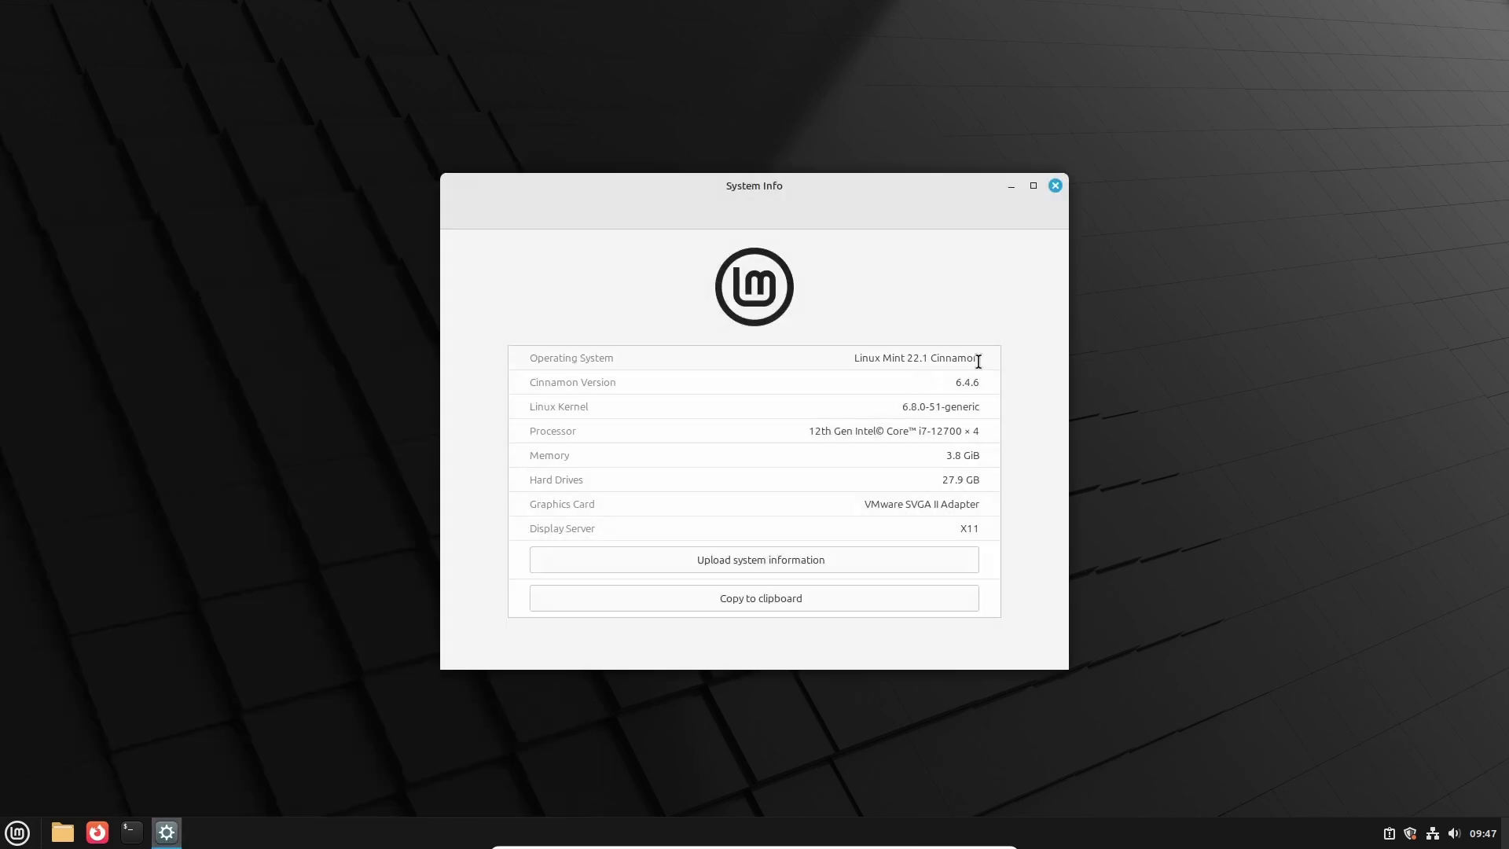
pyautogui.moveTo(979, 361); pyautogui.dragTo(851, 363)
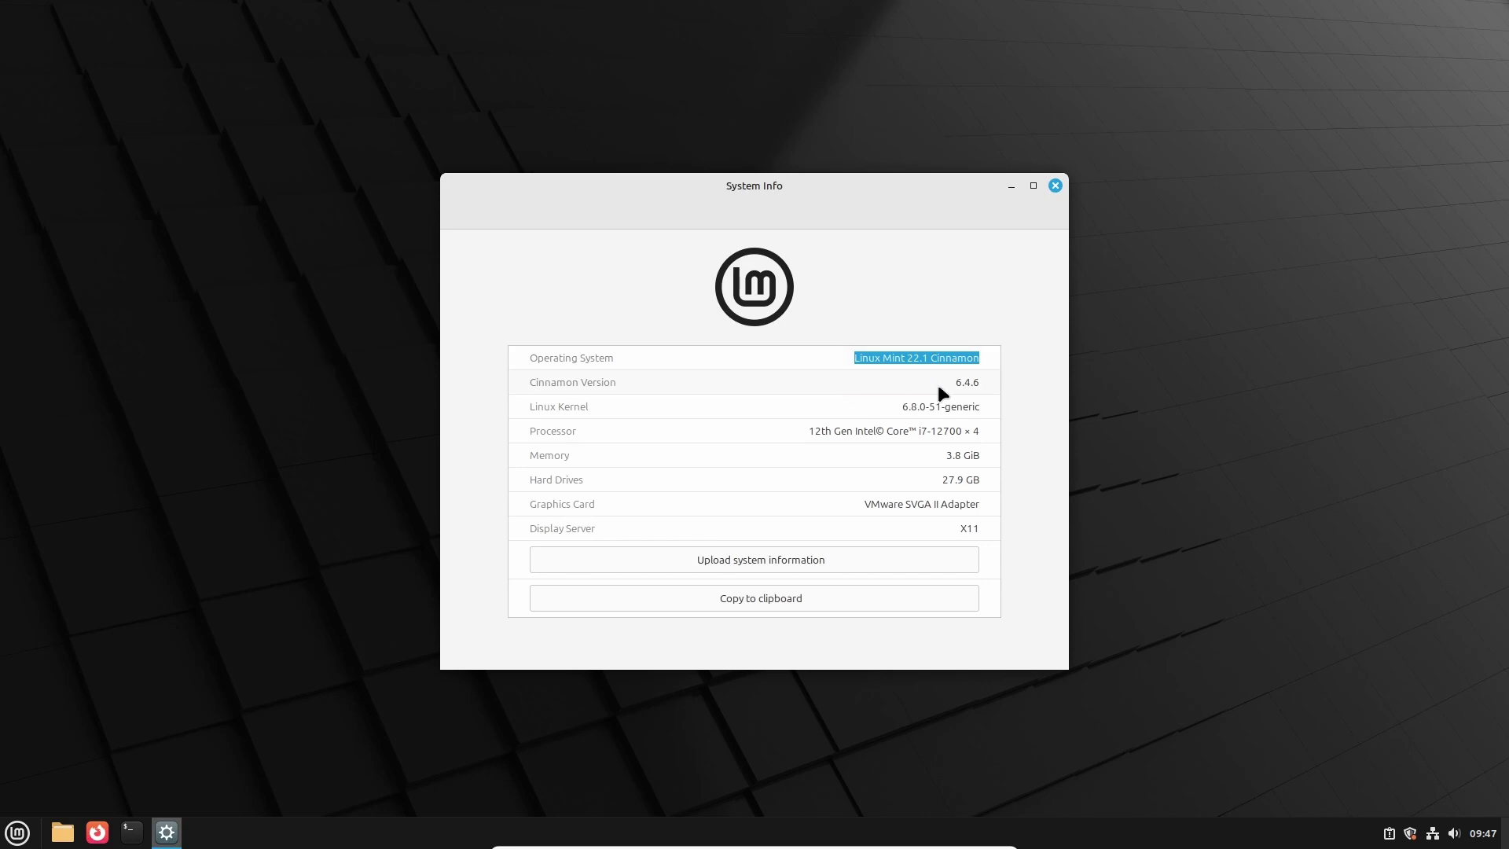
pyautogui.moveTo(980, 383); pyautogui.dragTo(951, 382)
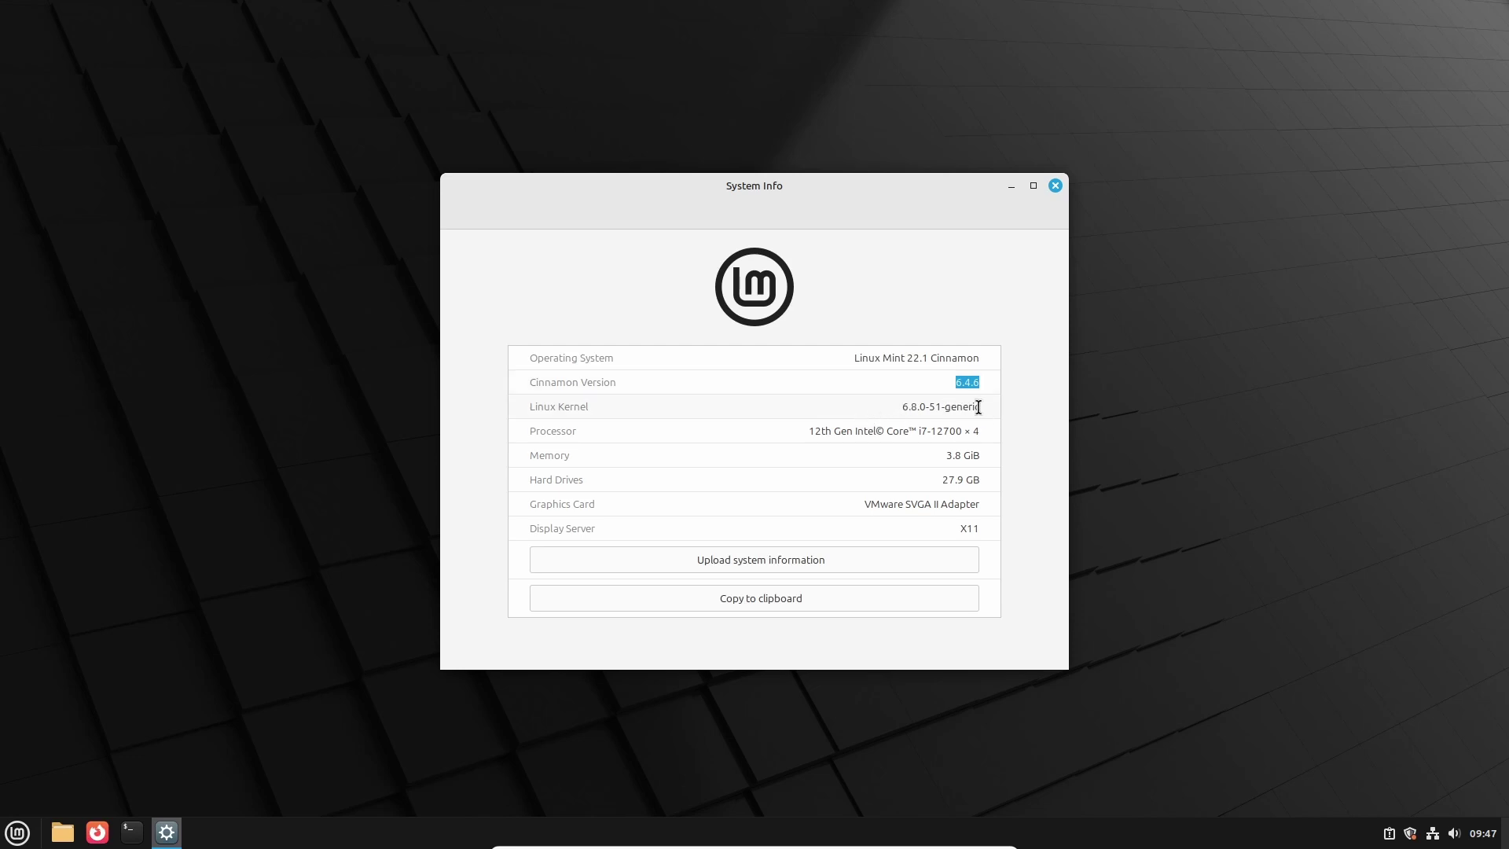
pyautogui.moveTo(978, 406); pyautogui.dragTo(896, 407)
pyautogui.click(1055, 185)
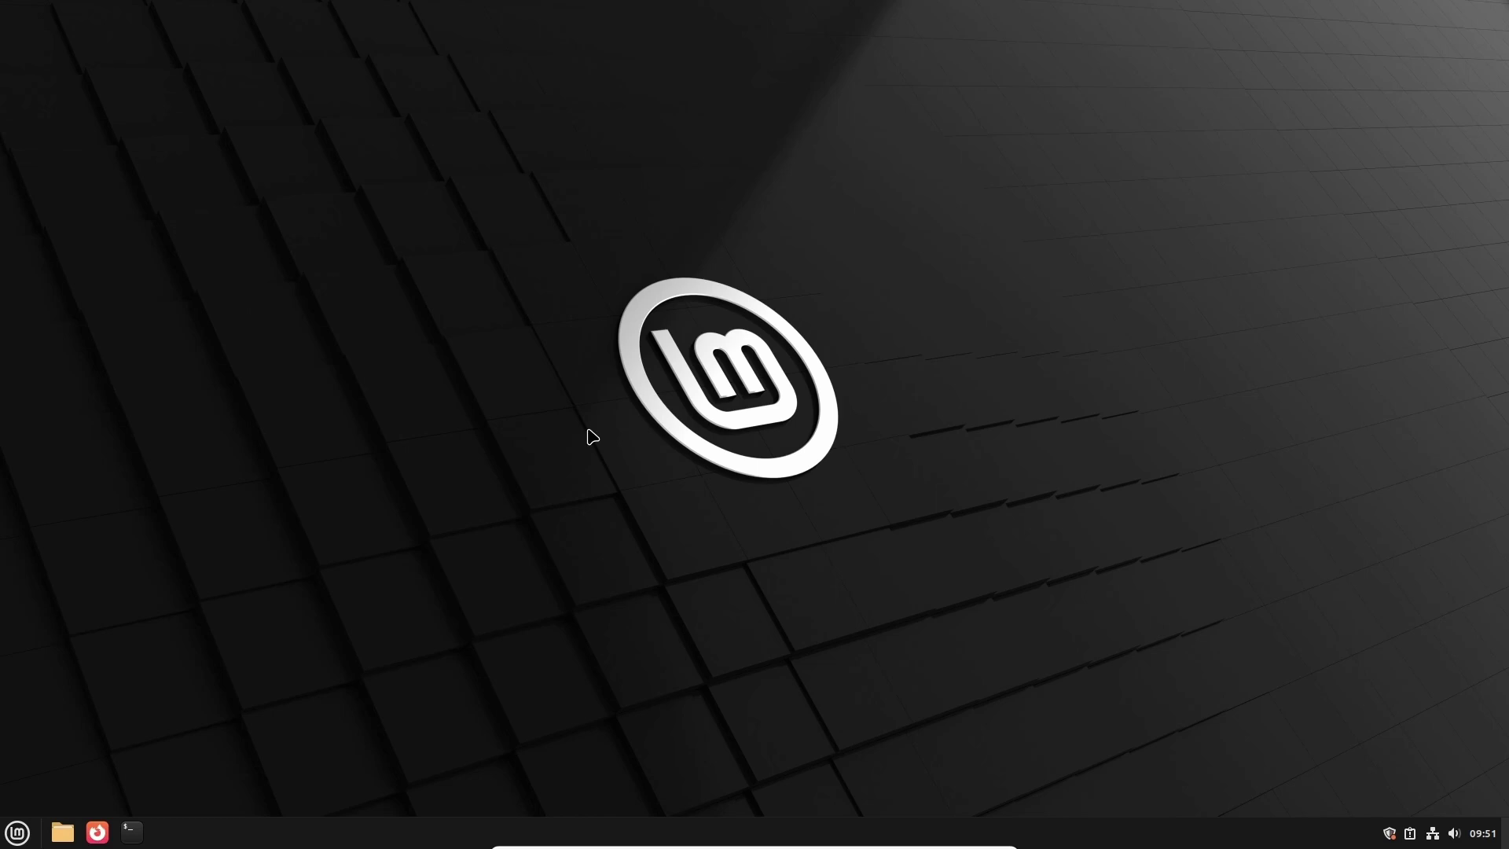
# Step: Launch Update Manager and install the 73 pending updates, authenticating with the account password
pyautogui.click(18, 832)
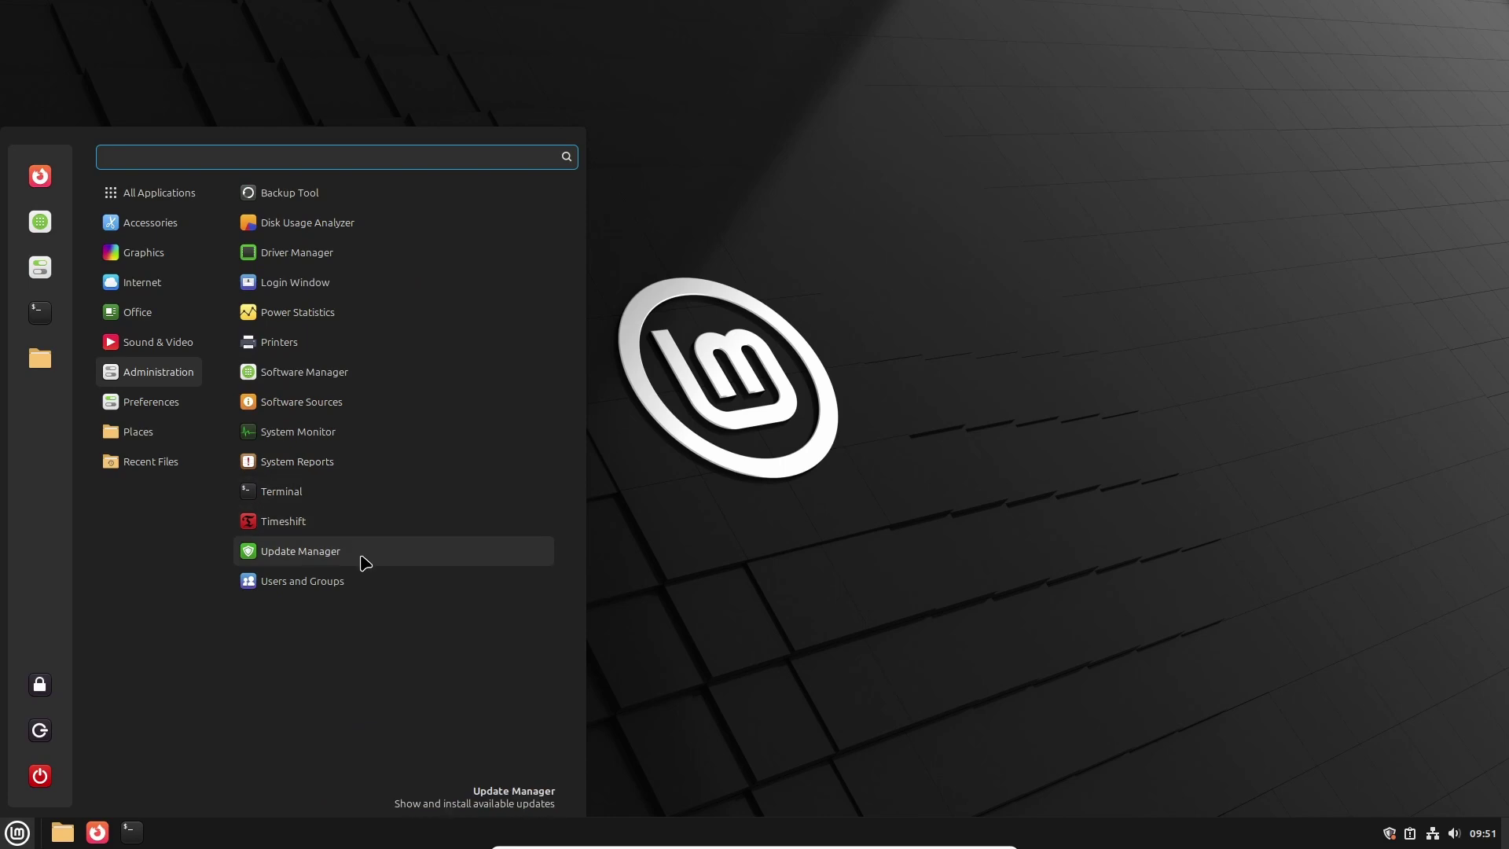
pyautogui.click(365, 562)
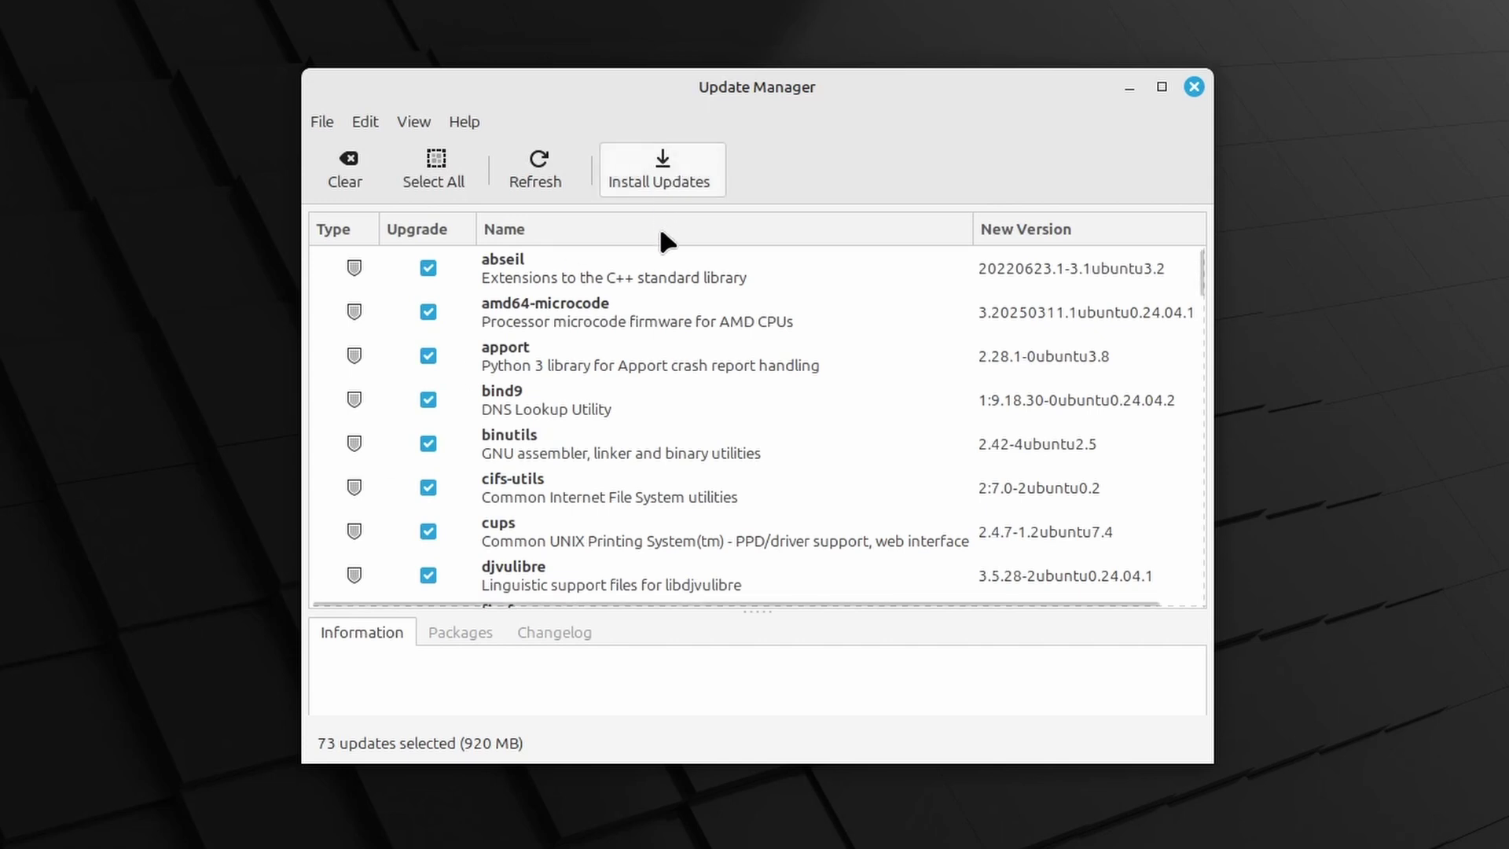
pyautogui.click(661, 187)
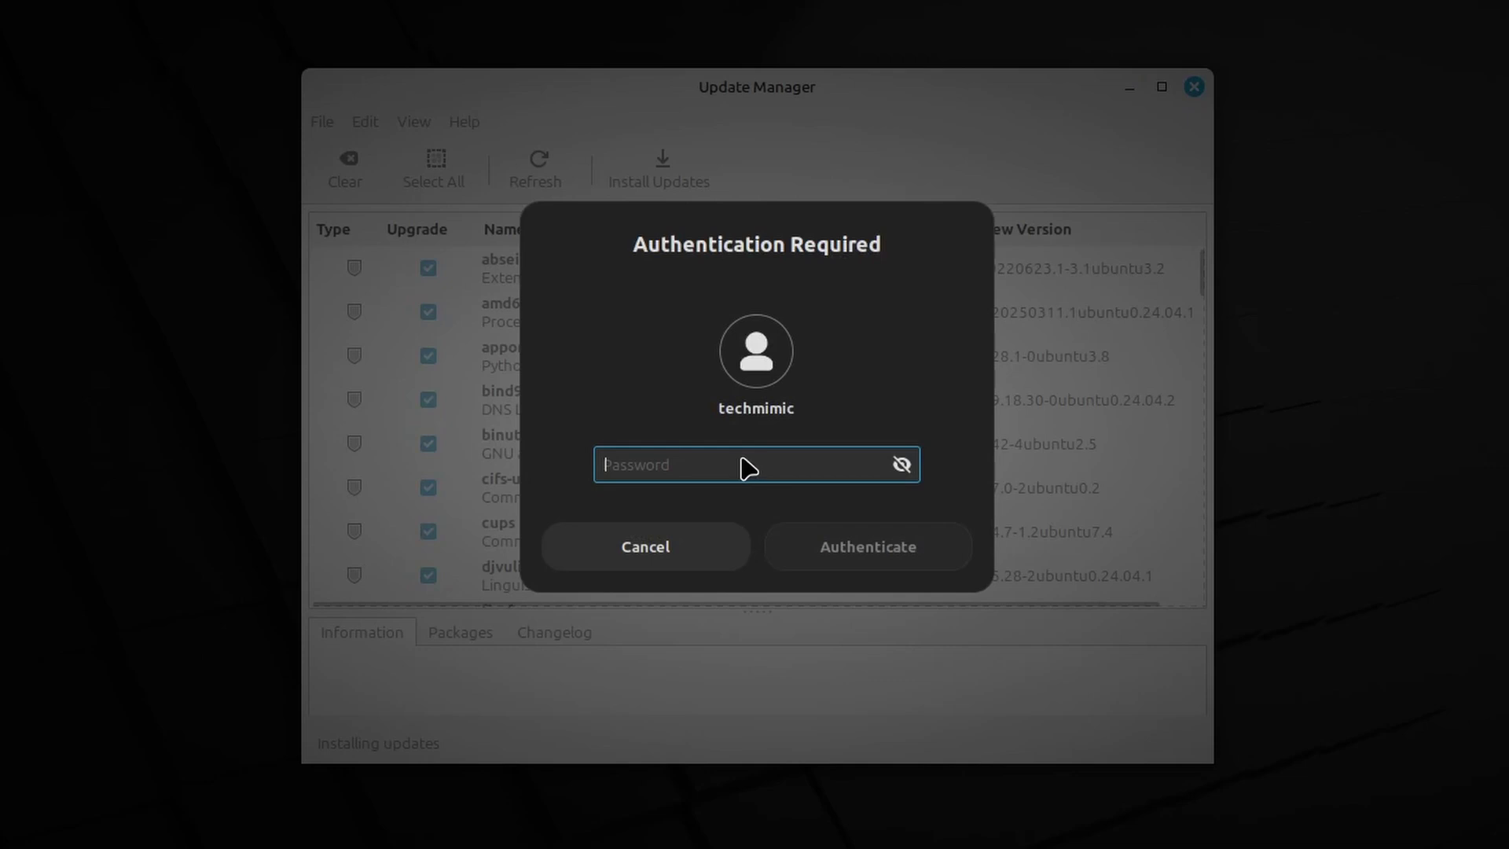
pyautogui.write('****')
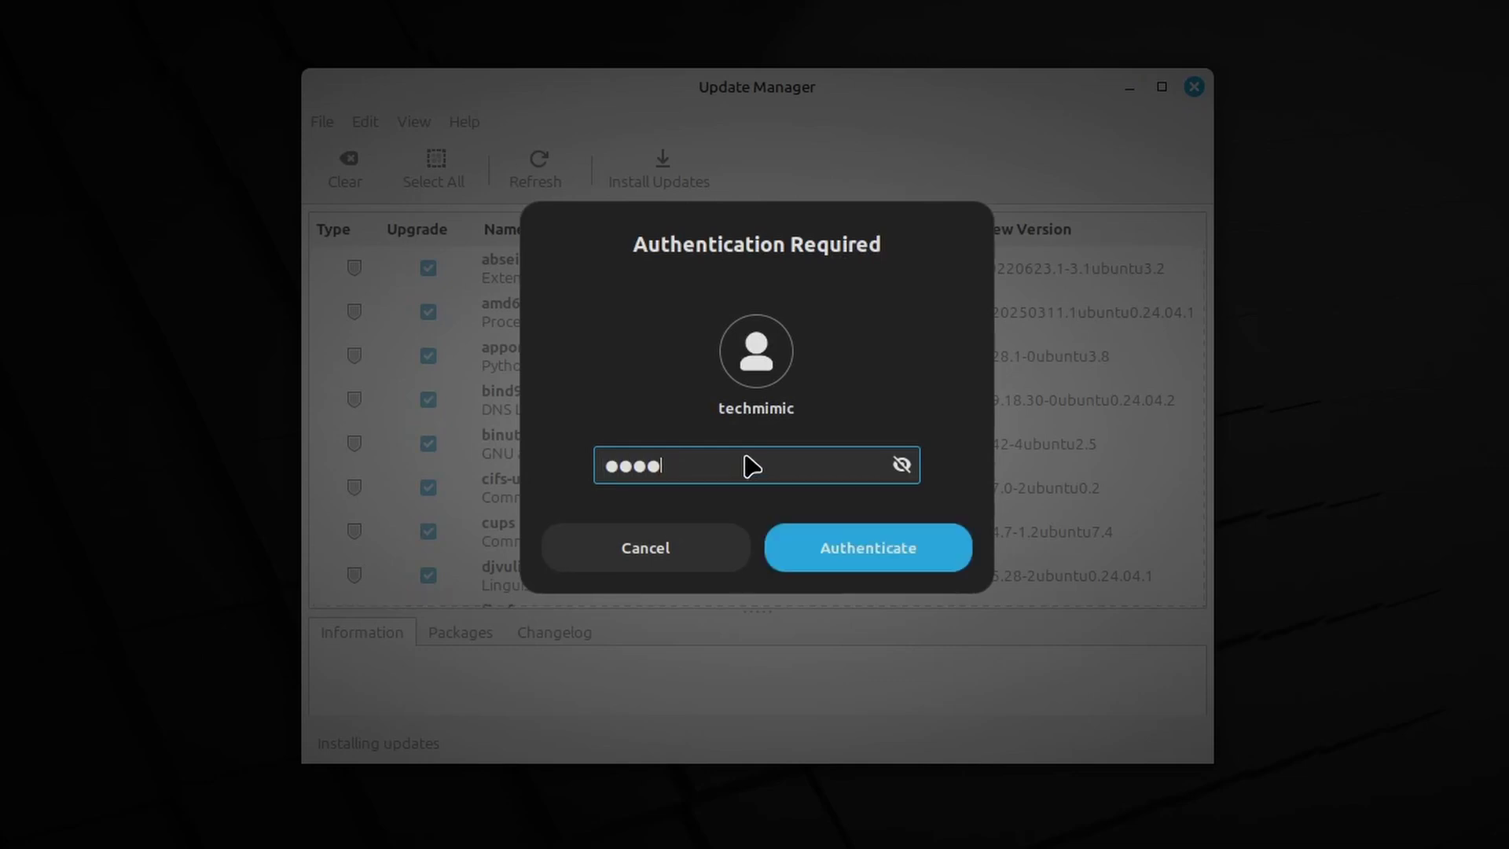
pyautogui.write('***')
pyautogui.press('Return')
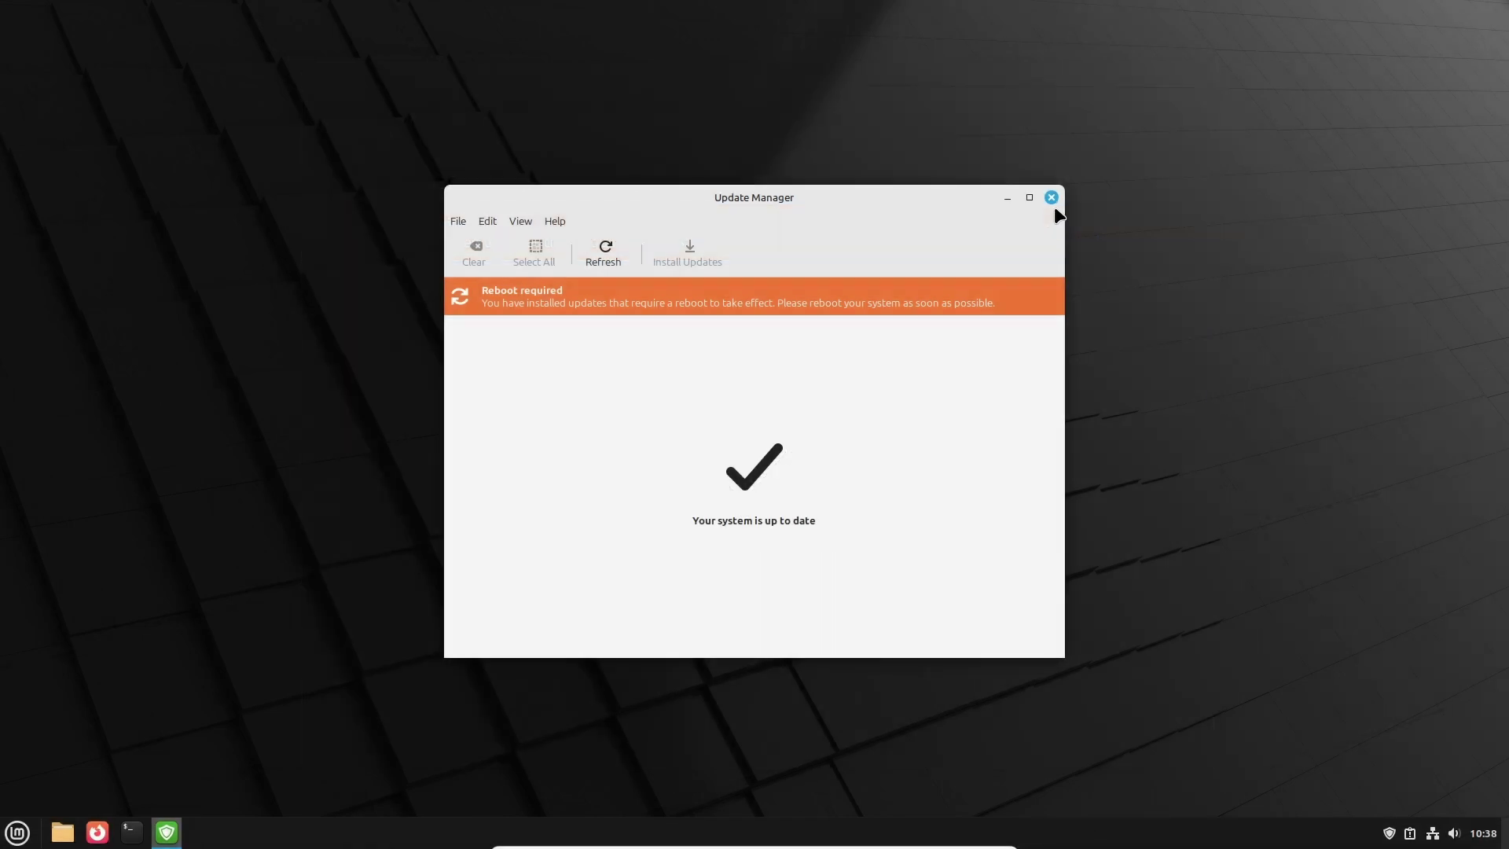
# Step: Close Update Manager and restart the computer from the menu's Shut Down options
pyautogui.click(1052, 197)
pyautogui.click(18, 833)
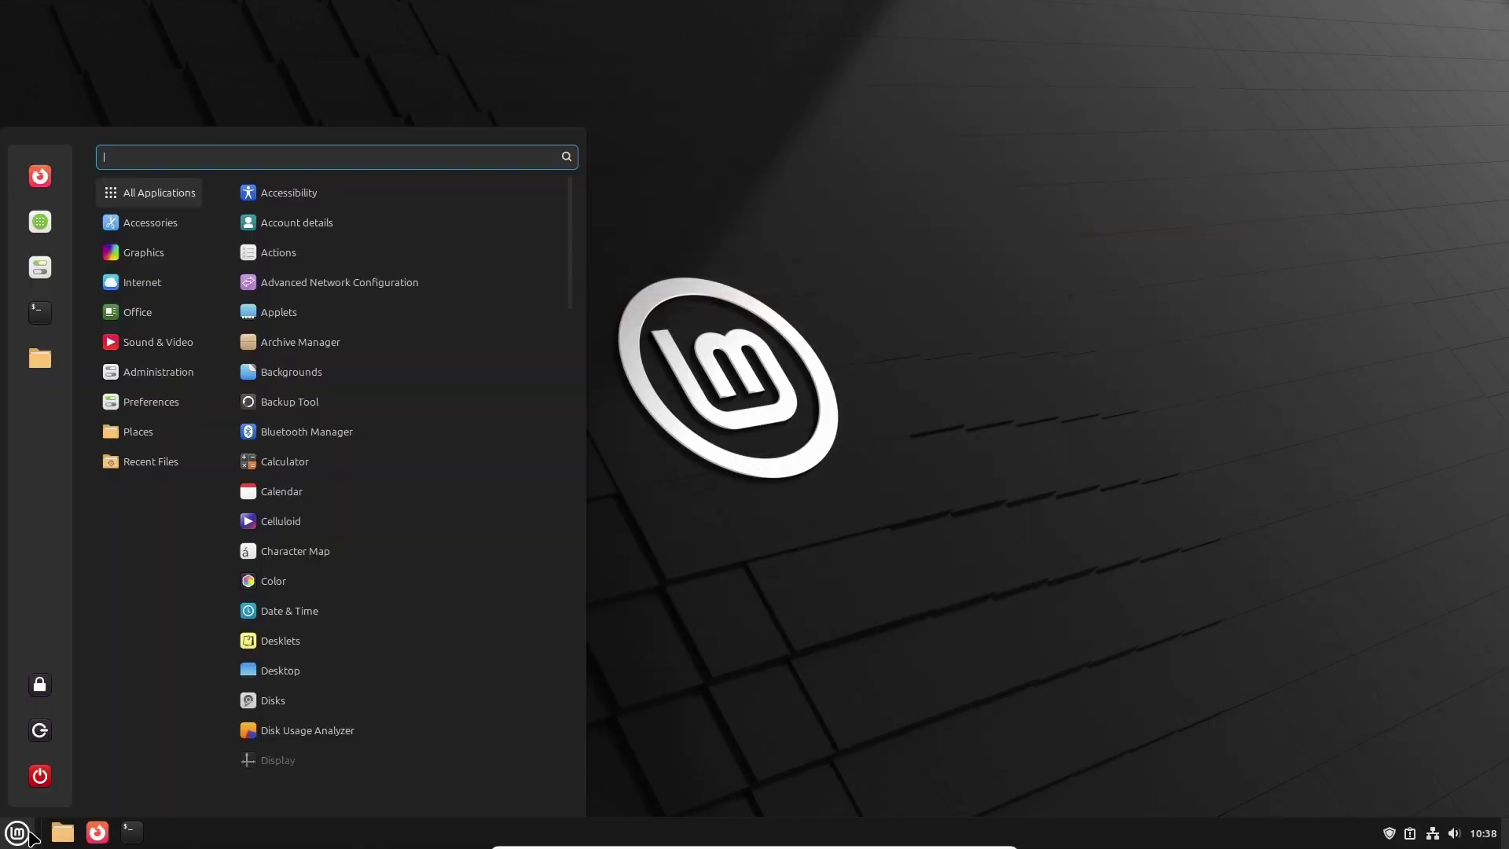
pyautogui.click(37, 773)
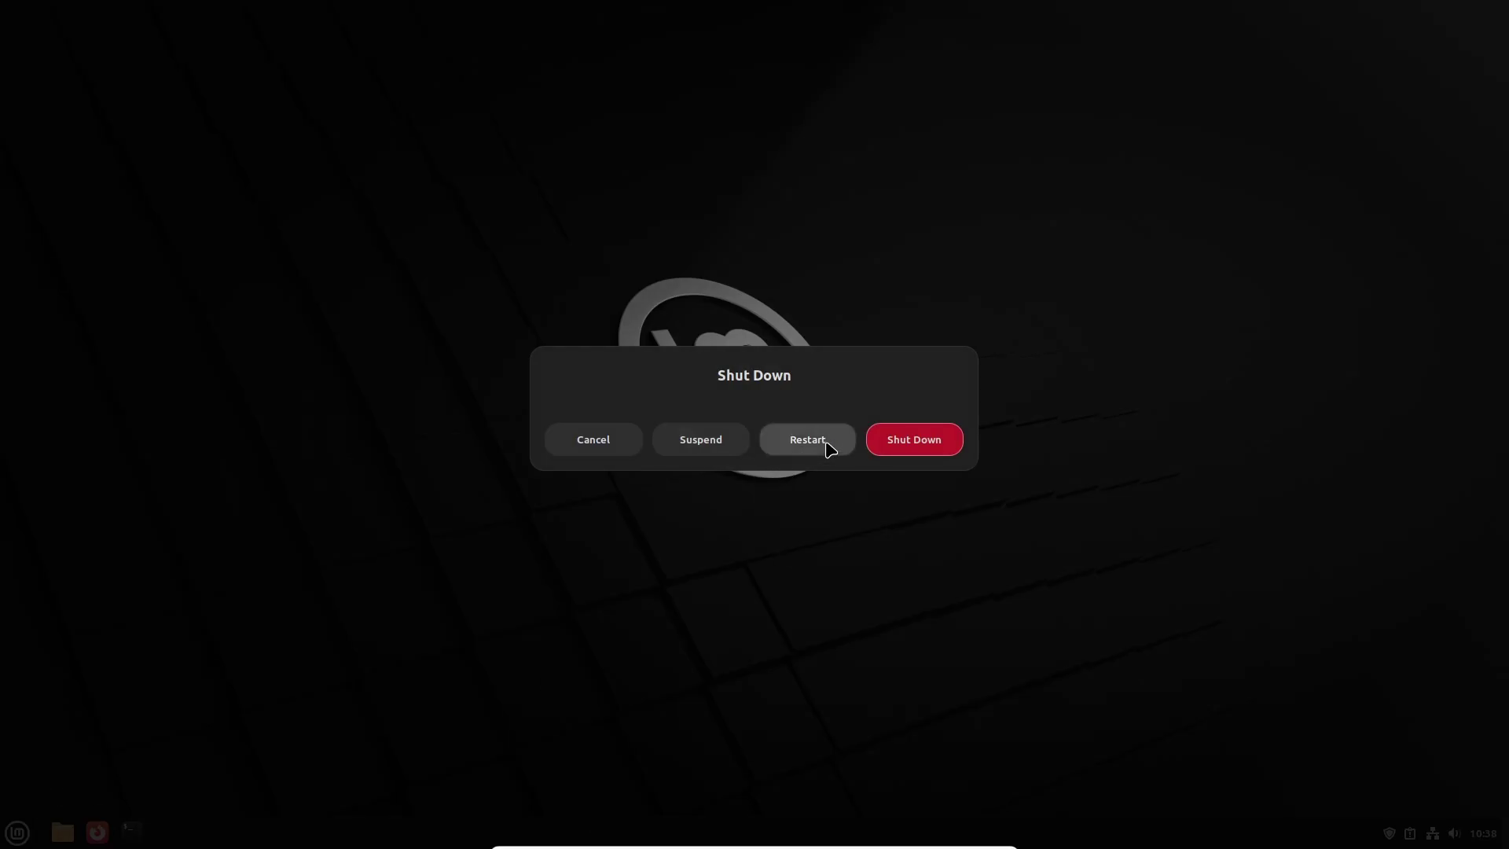
pyautogui.click(808, 439)
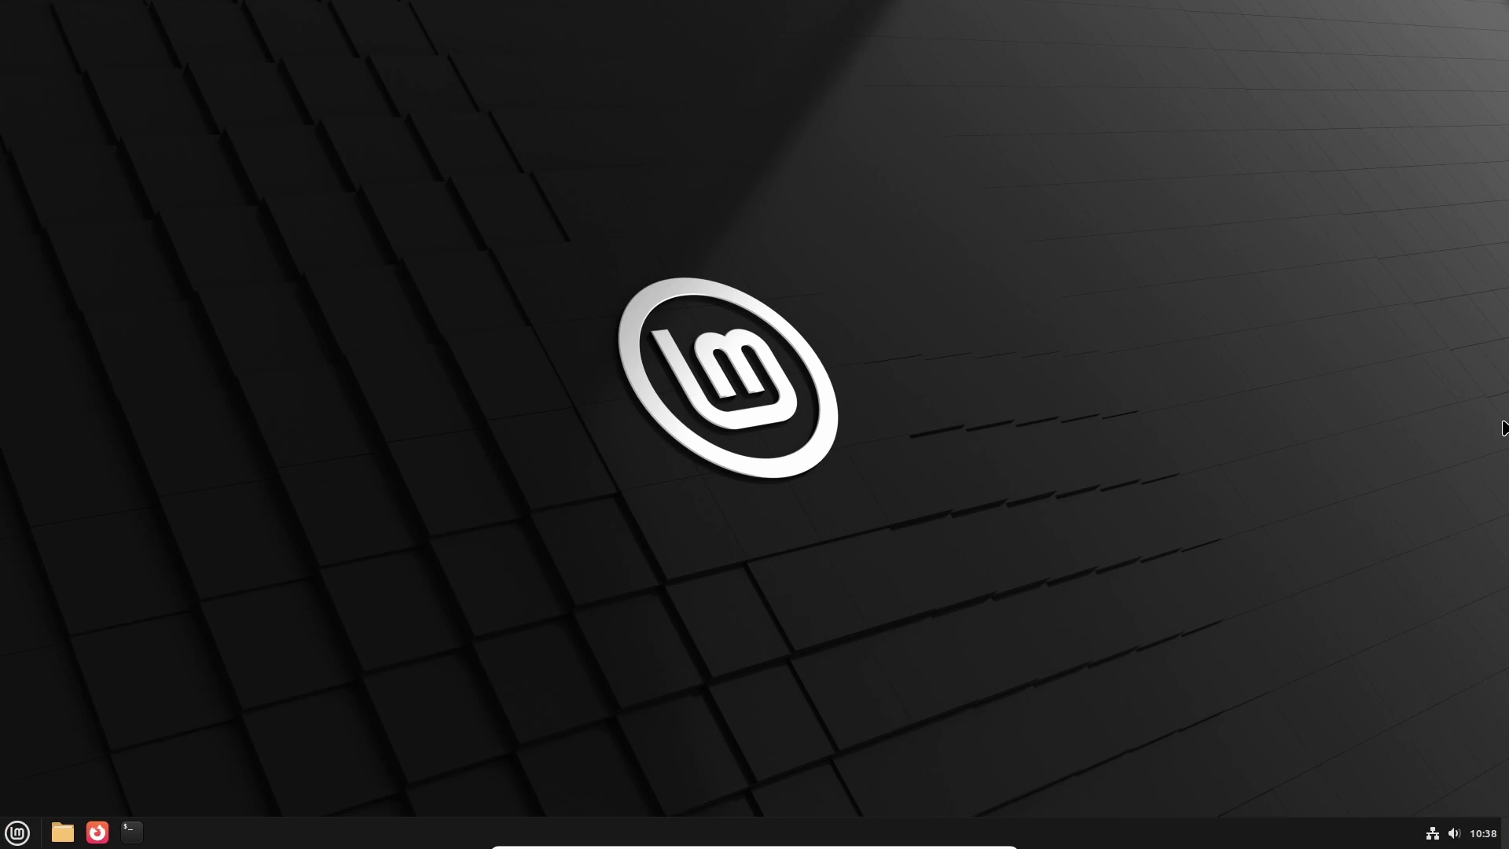
# Step: After reboot, reopen Update Manager from Administration to confirm no updates remain, then close it
pyautogui.click(20, 836)
pyautogui.moveTo(170, 379)
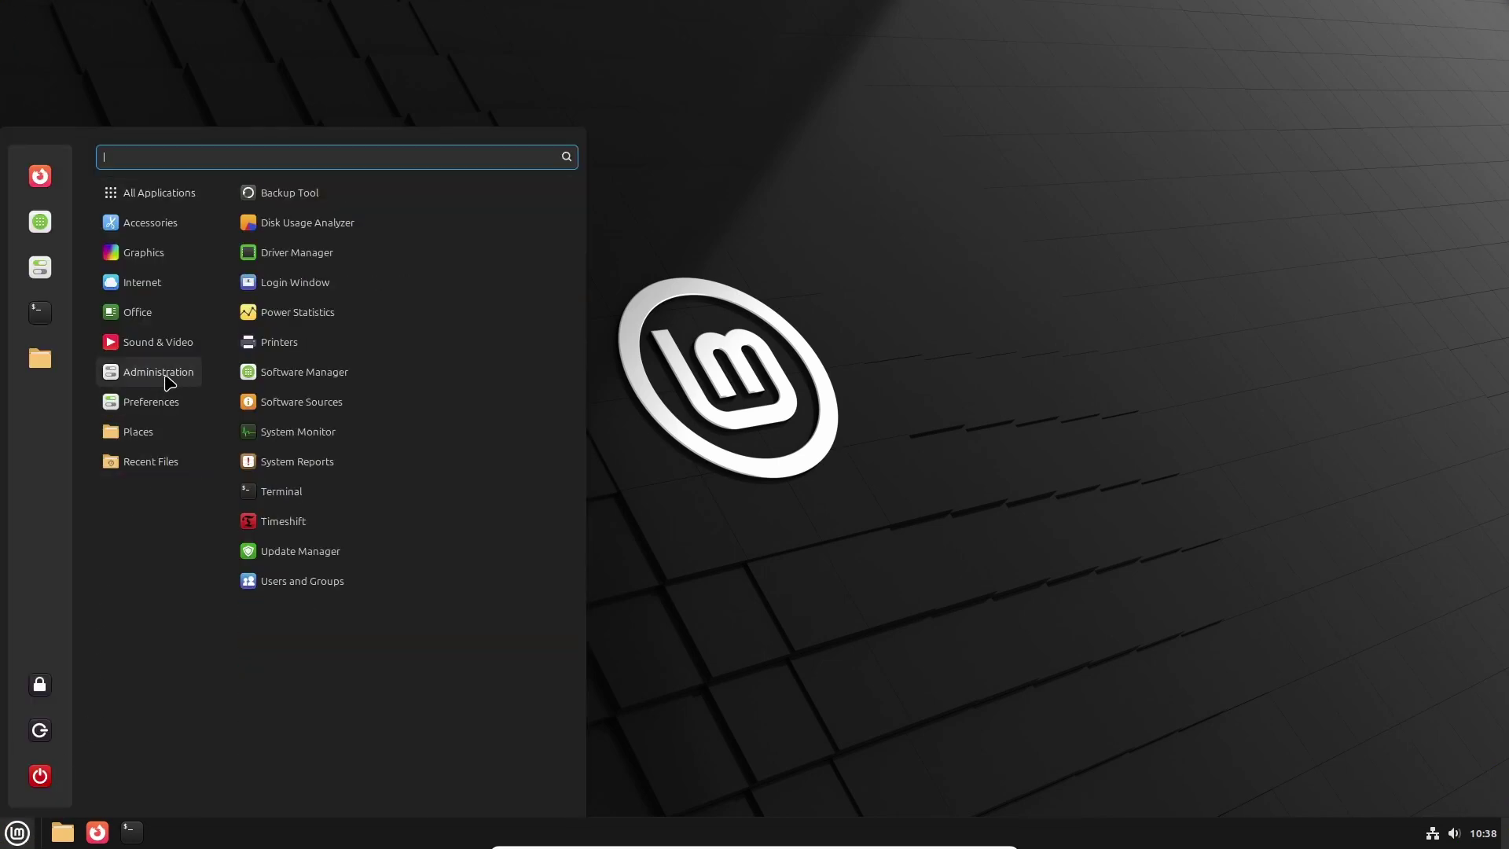
pyautogui.click(307, 552)
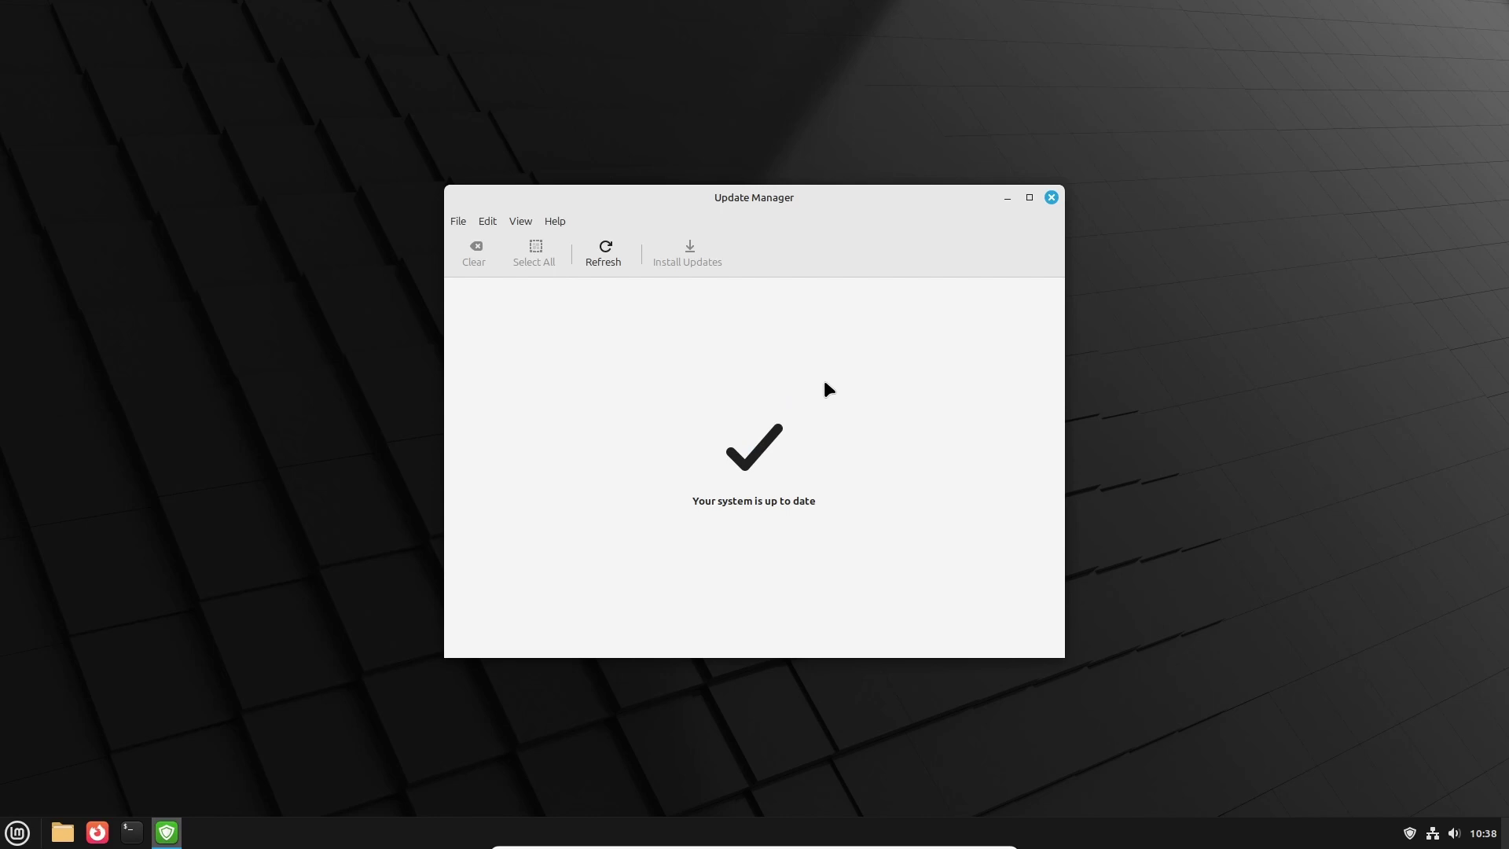
pyautogui.hotkey('alt', 'F4')
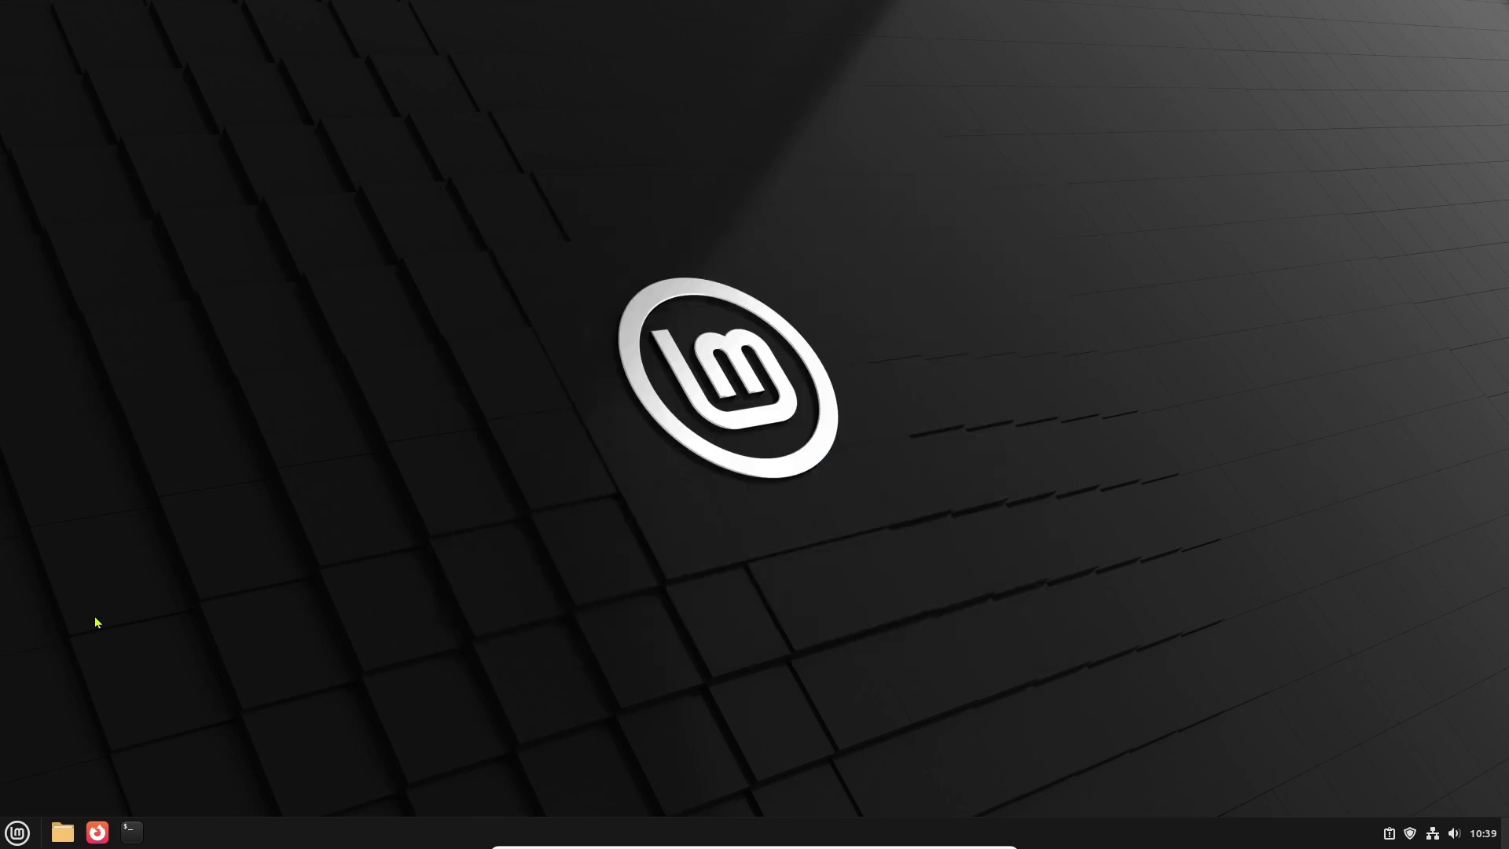
pyautogui.click(14, 835)
pyautogui.moveTo(164, 381)
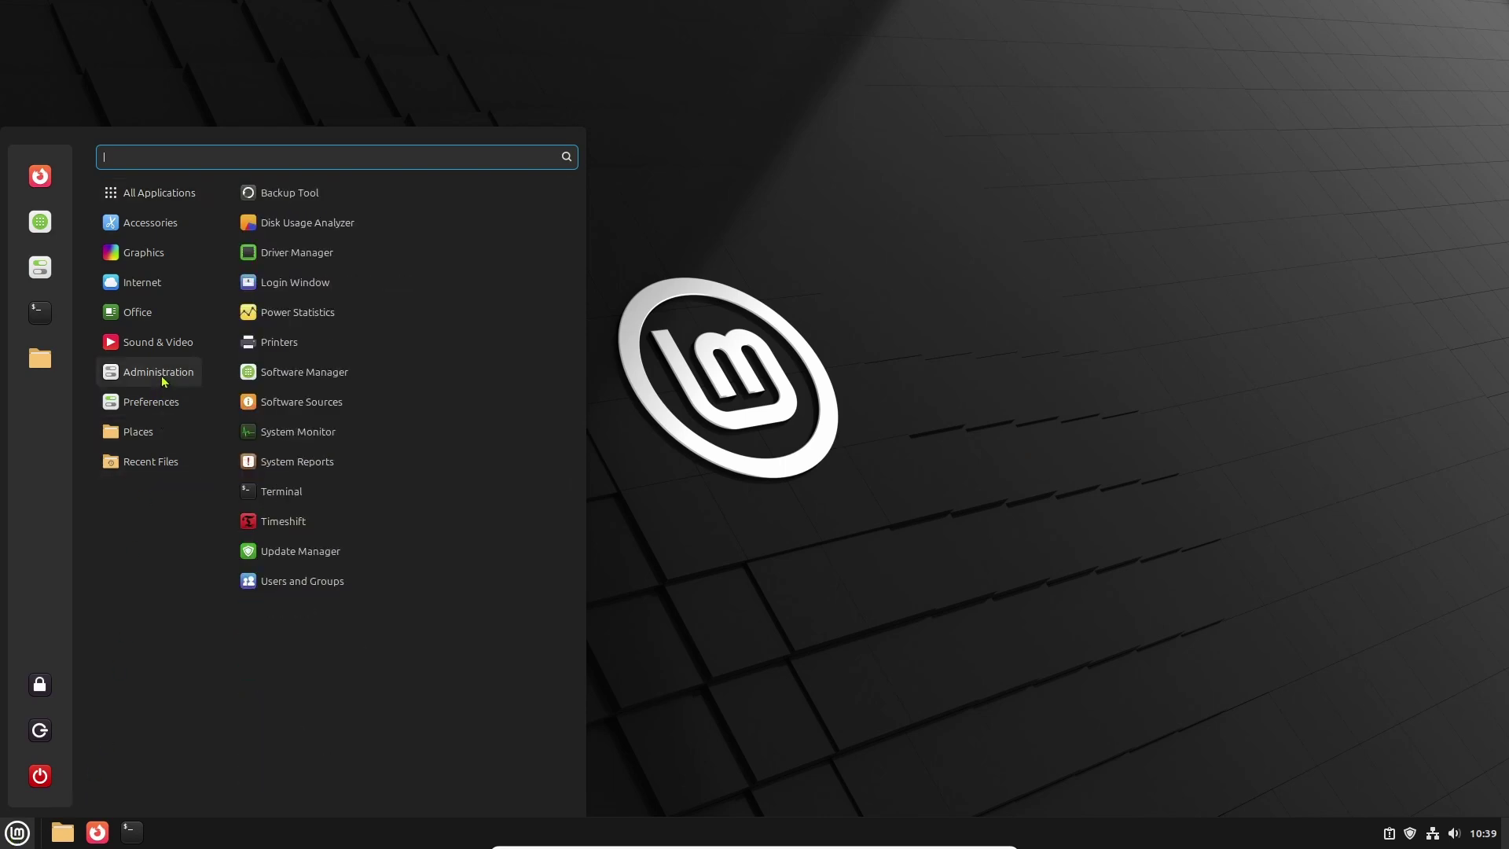
pyautogui.click(288, 523)
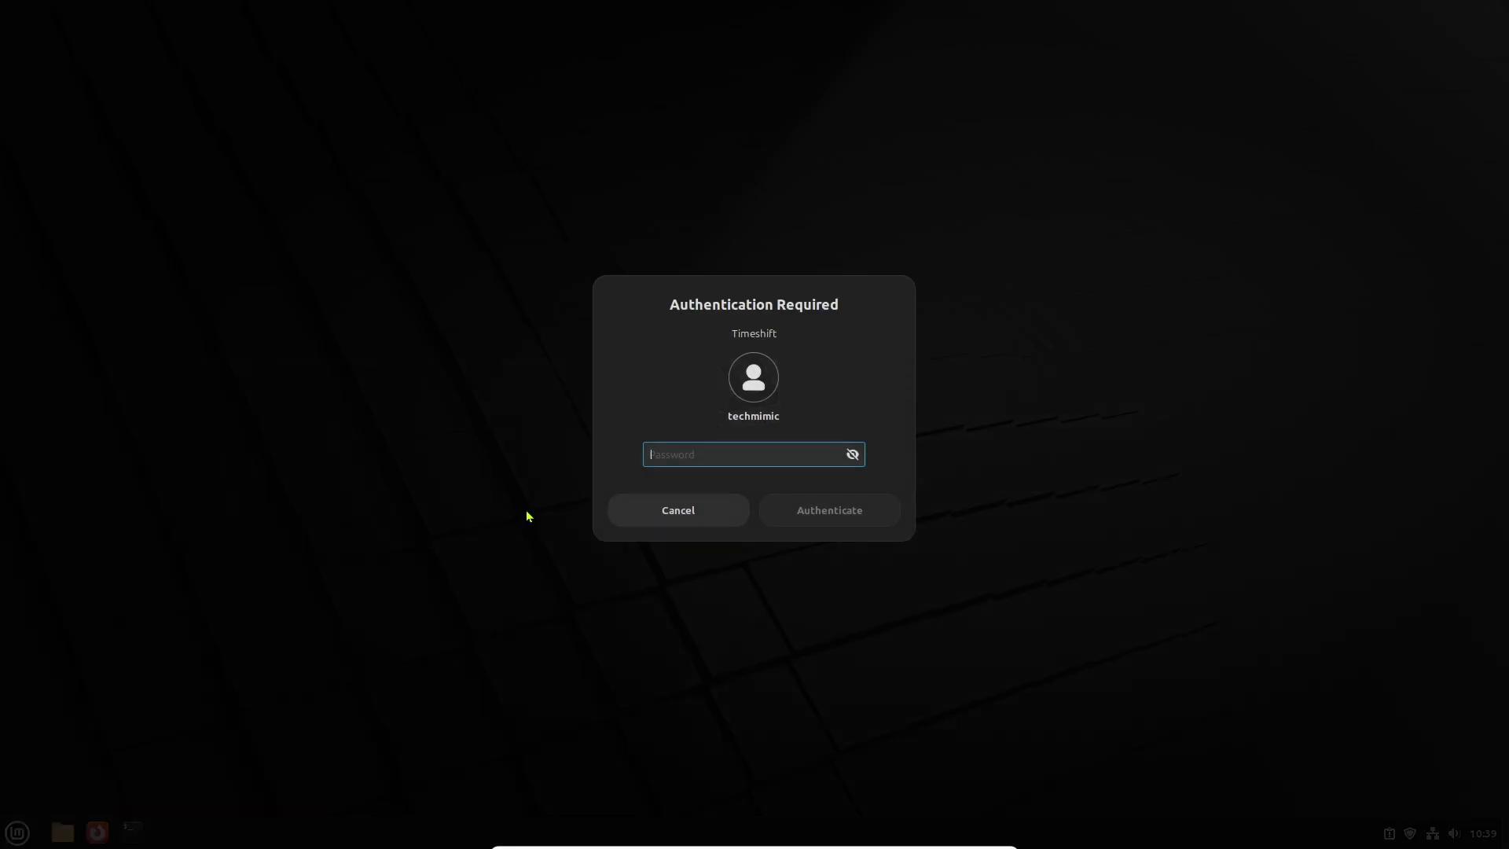
pyautogui.write('*******')
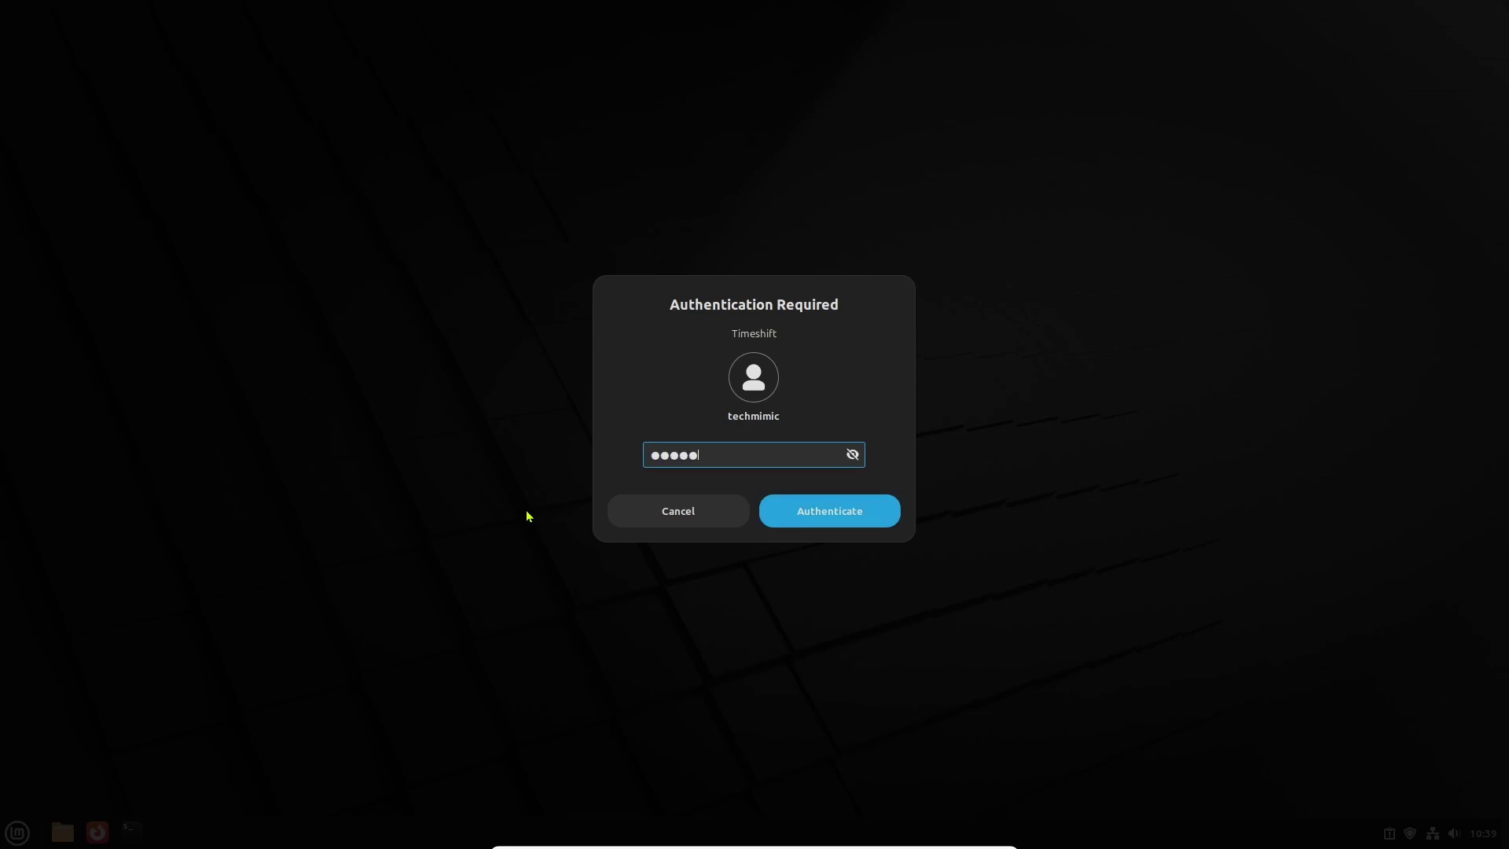
pyautogui.press('Return')
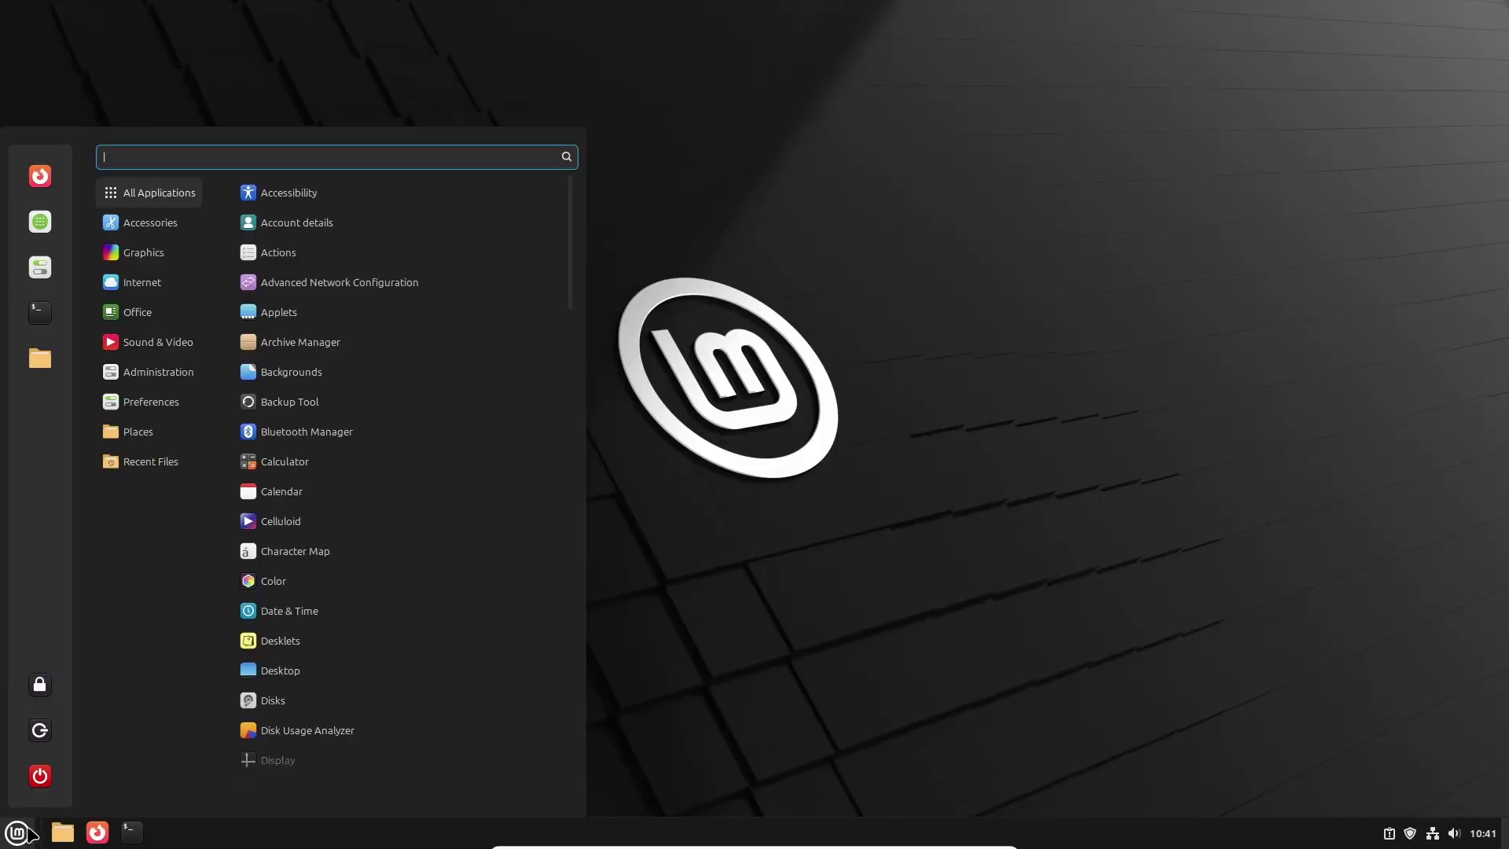
# Step: Choose Edit > Upgrade to Linux Mint 22.2 Zara and advance past Introduction and Release notes
pyautogui.moveTo(152, 377)
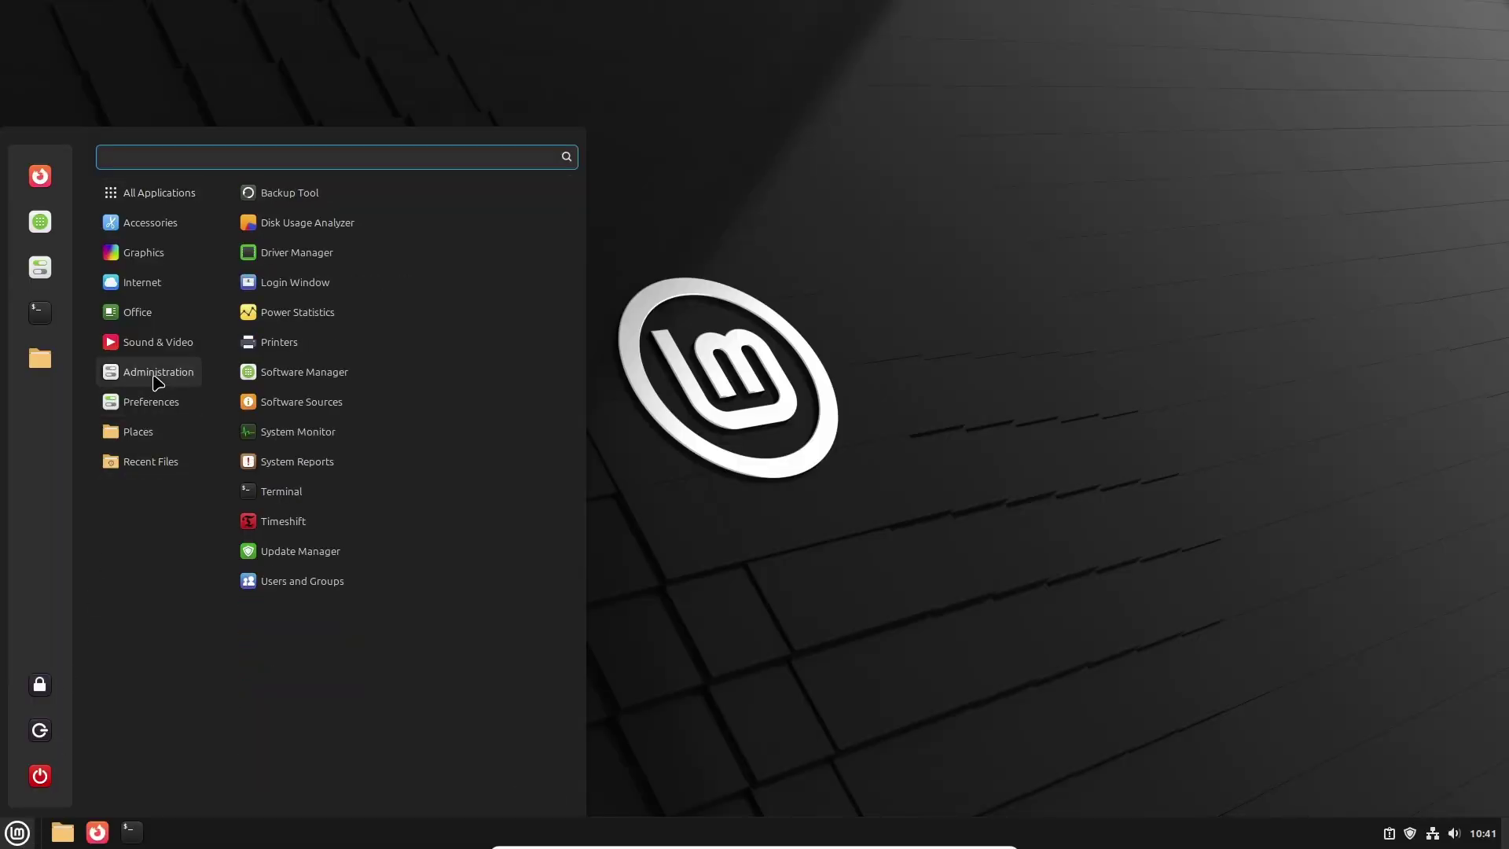
pyautogui.click(306, 563)
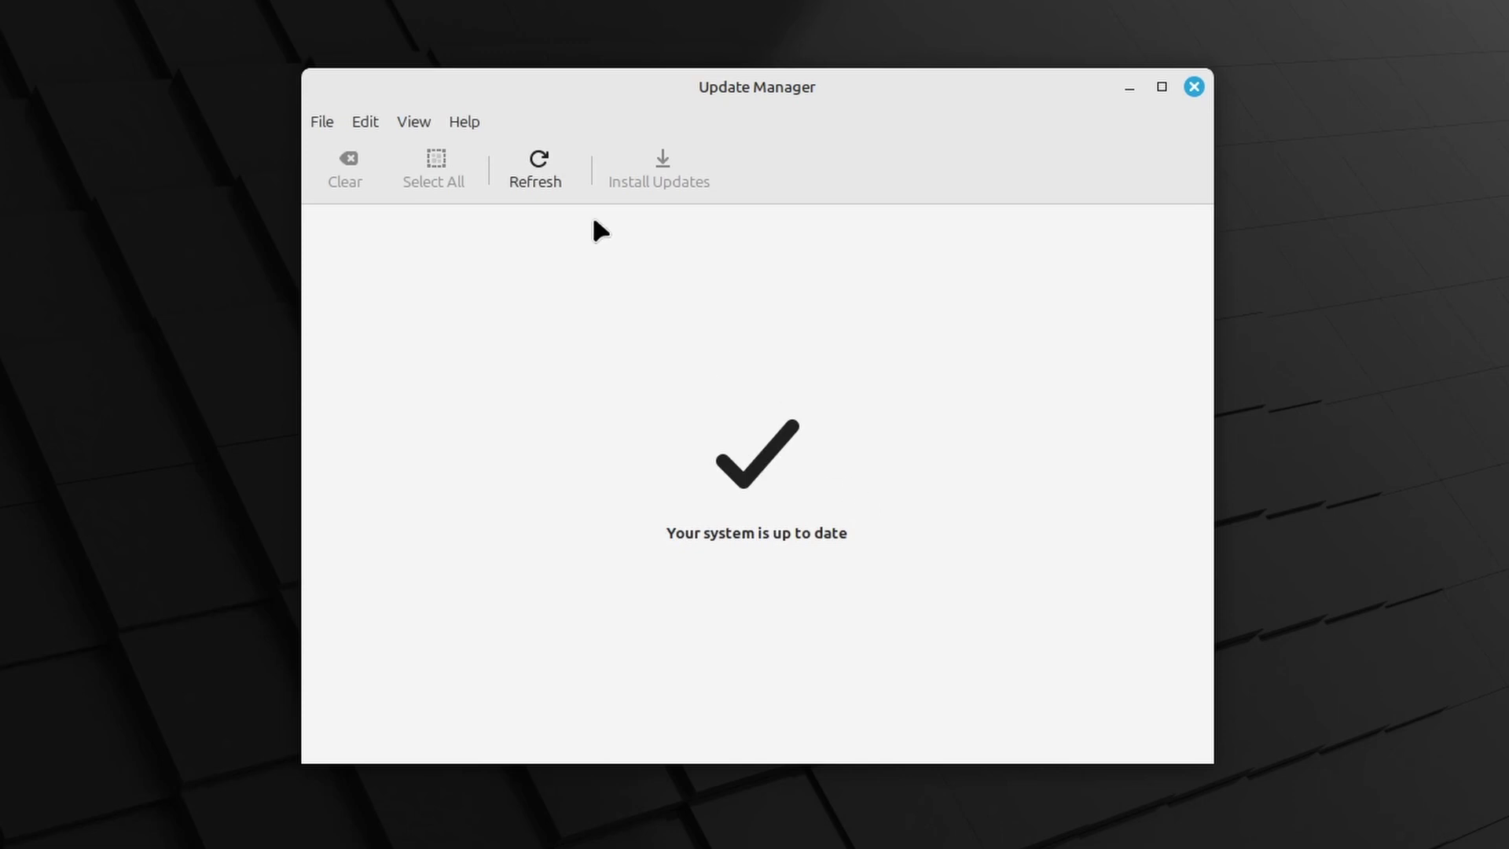
pyautogui.click(372, 122)
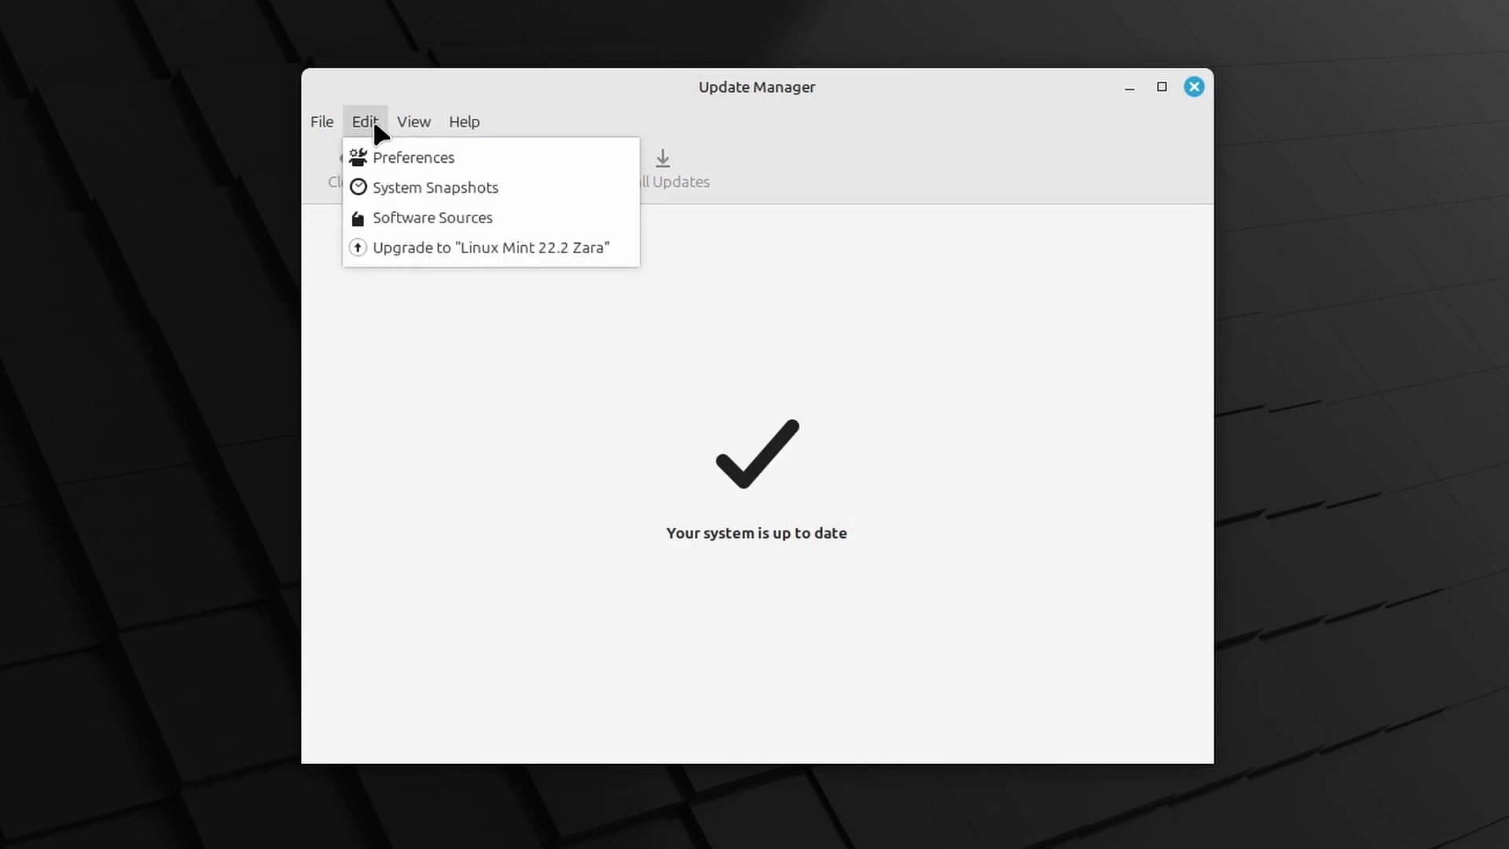
pyautogui.click(385, 250)
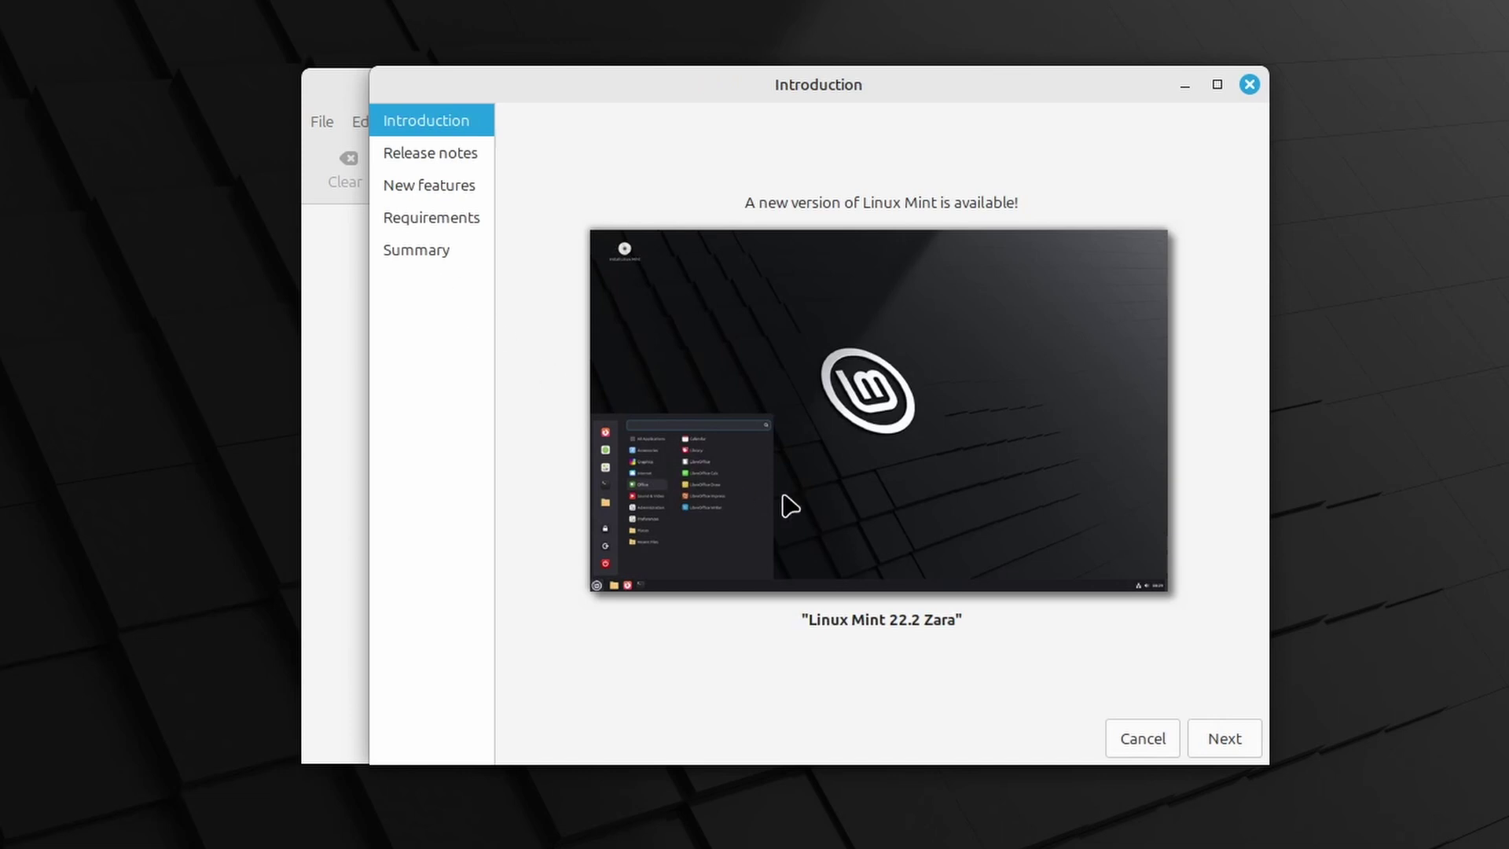
pyautogui.click(1231, 743)
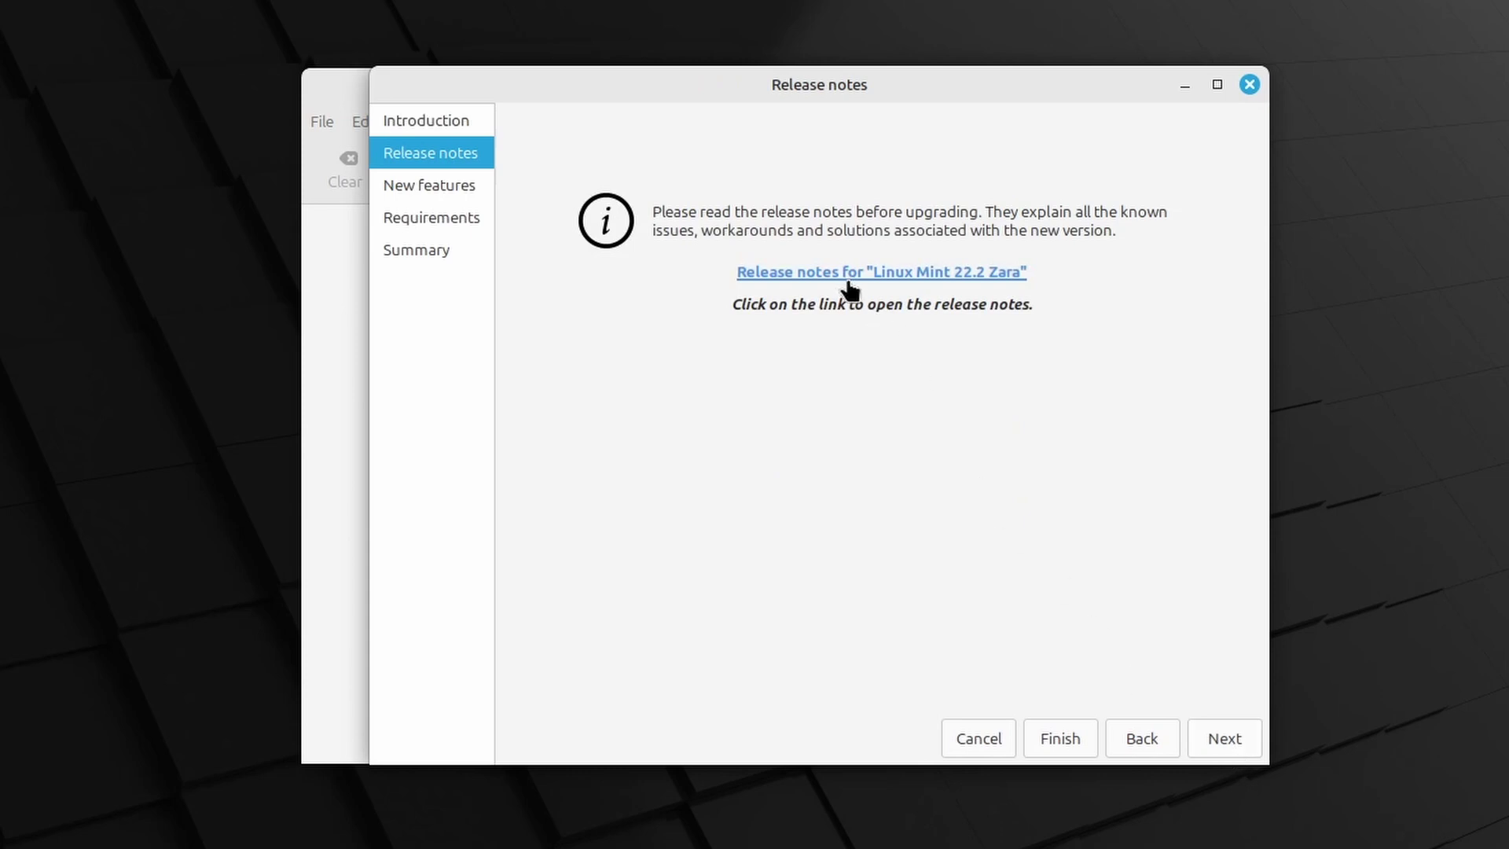
pyautogui.click(1207, 746)
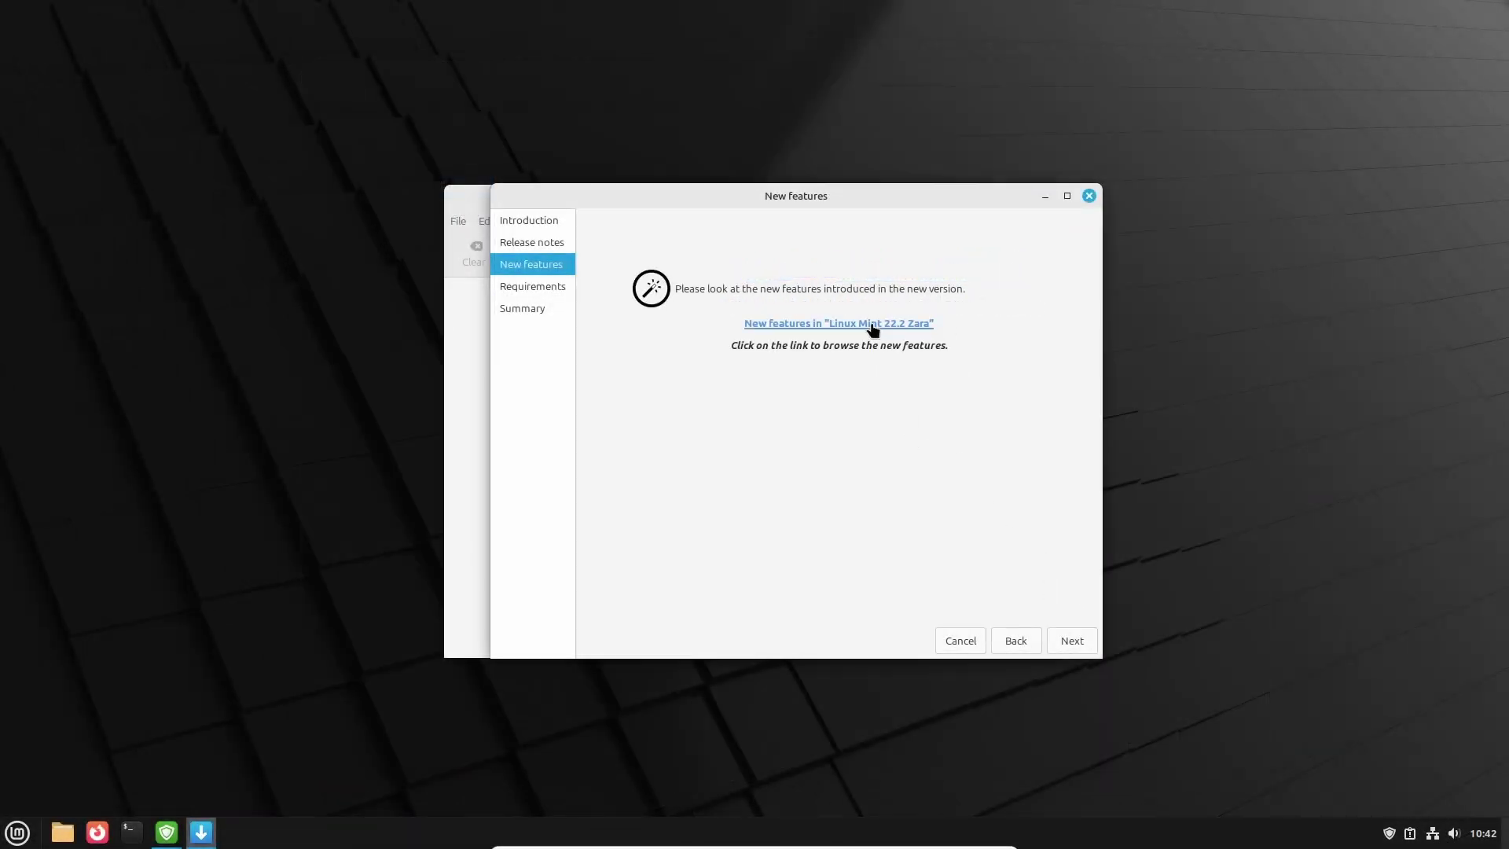
# Step: Open the Linux Mint 22.2 new features page in Firefox and scroll down it
pyautogui.click(872, 330)
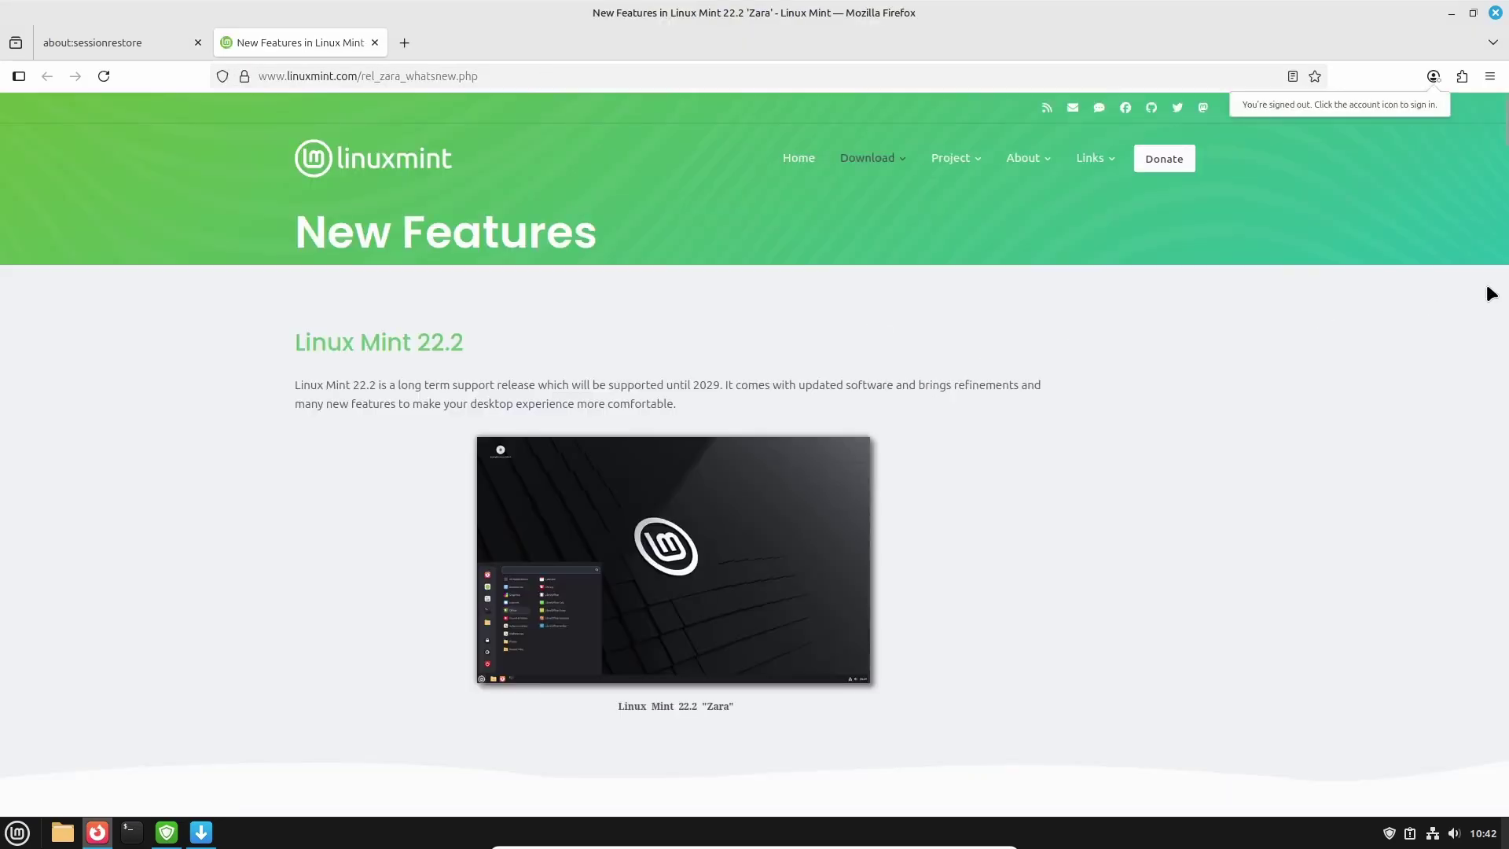
pyautogui.scroll(-8, 902, 535)
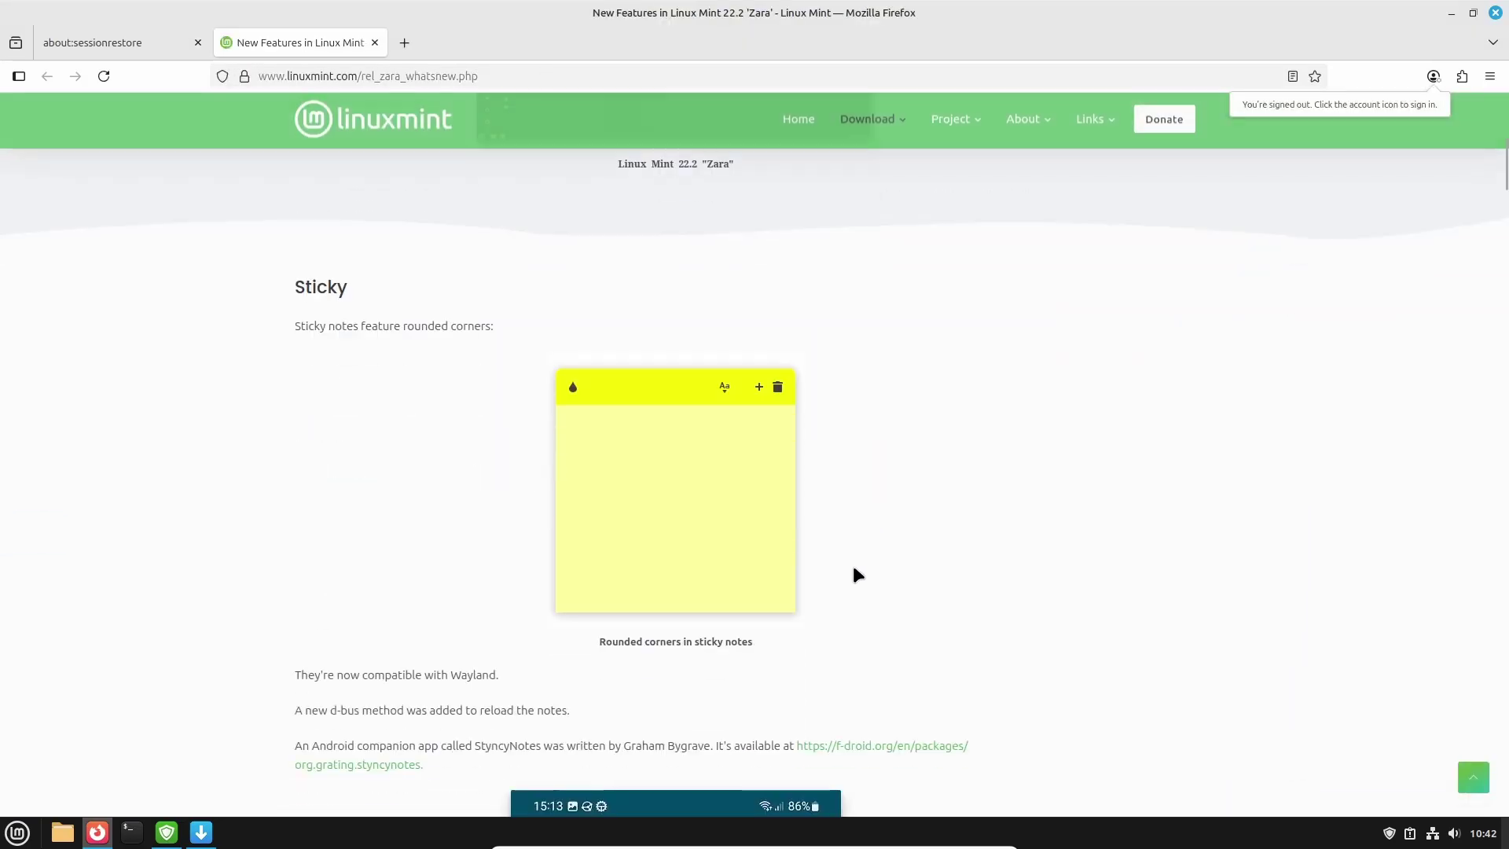
pyautogui.scroll(-10, 771, 574)
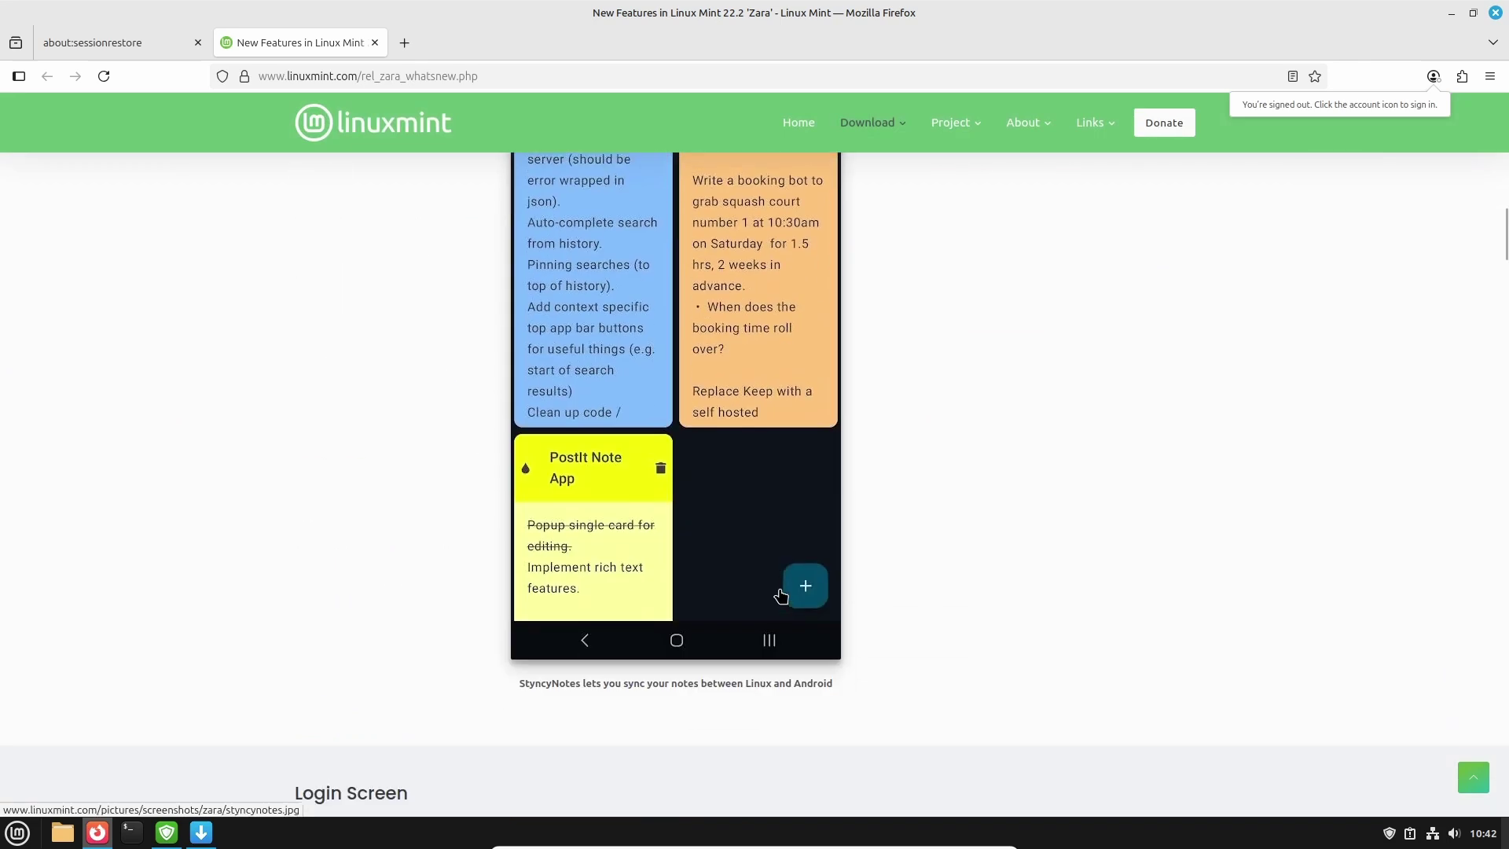
pyautogui.scroll(-12, 783, 594)
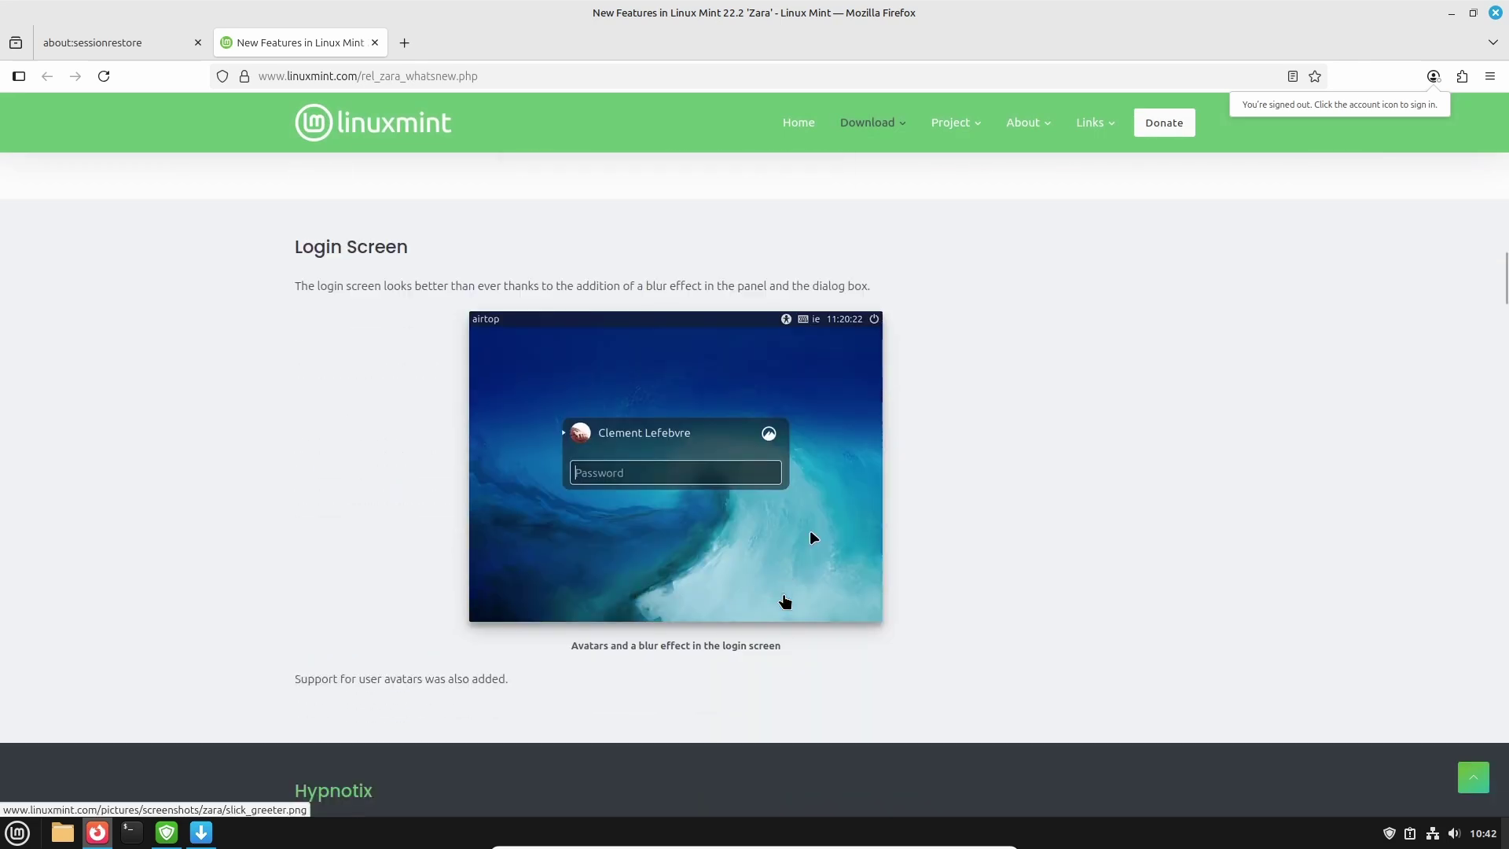
pyautogui.scroll(-12, 785, 600)
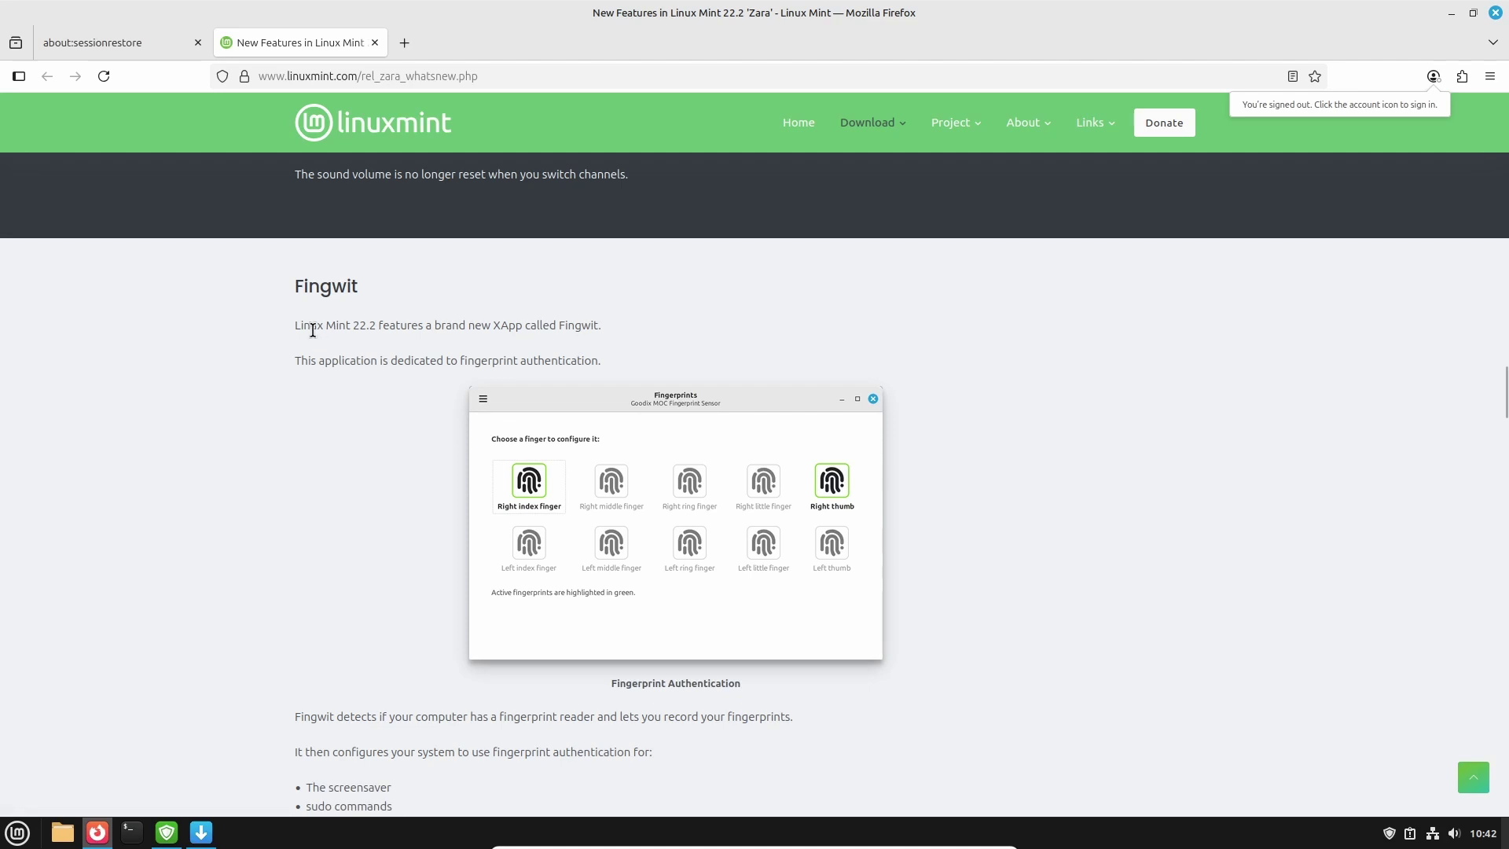
# Step: Highlight the sentences introducing Fingwit and where fingerprint authentication is used
pyautogui.moveTo(296, 325); pyautogui.dragTo(605, 329)
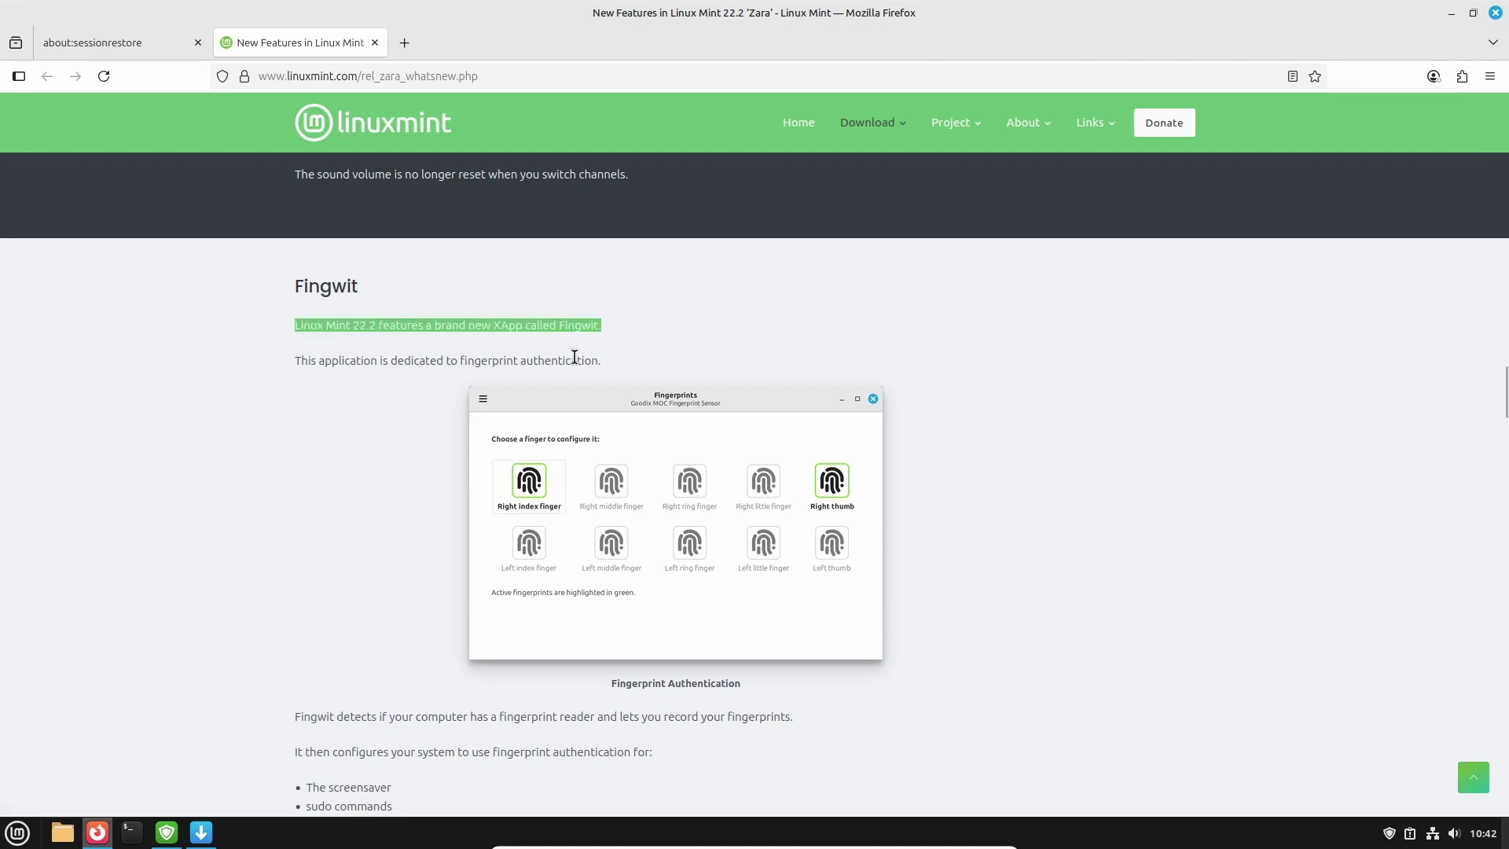
pyautogui.scroll(-3, 446, 417)
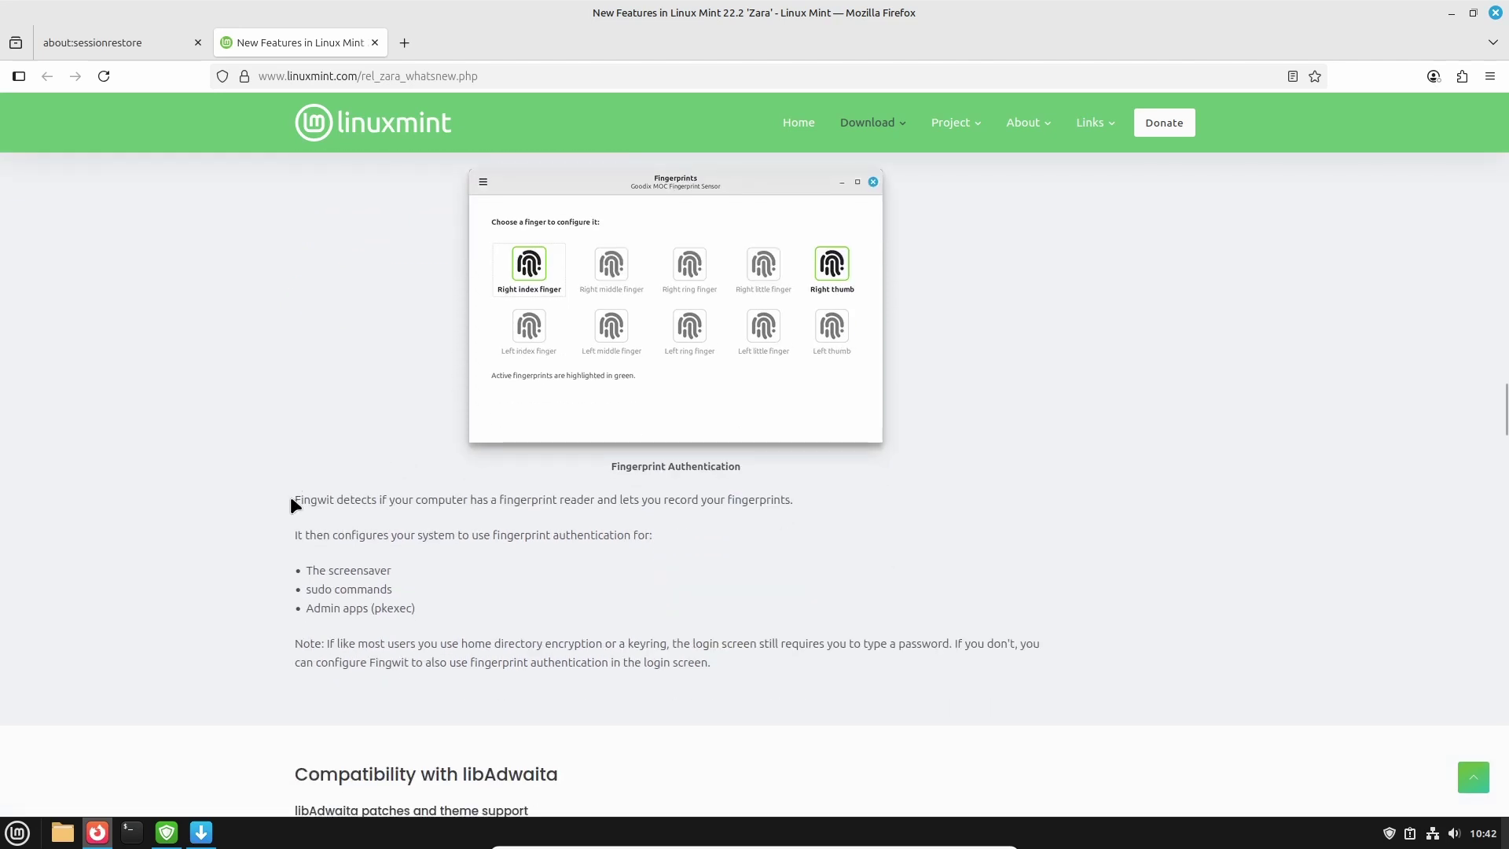
pyautogui.moveTo(295, 500); pyautogui.dragTo(391, 500)
pyautogui.click(576, 497)
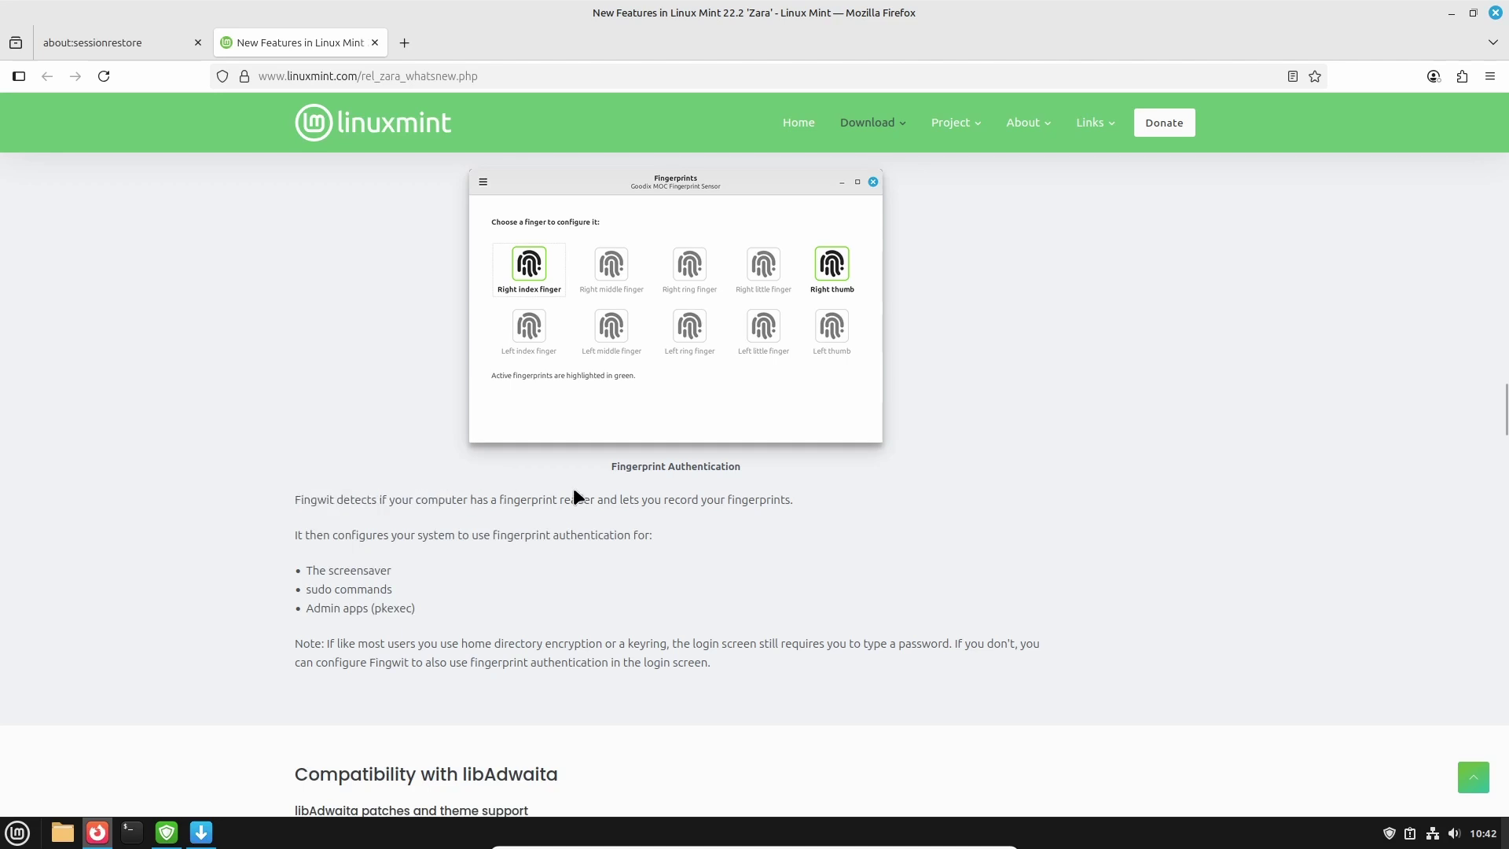
pyautogui.tripleClick(775, 495)
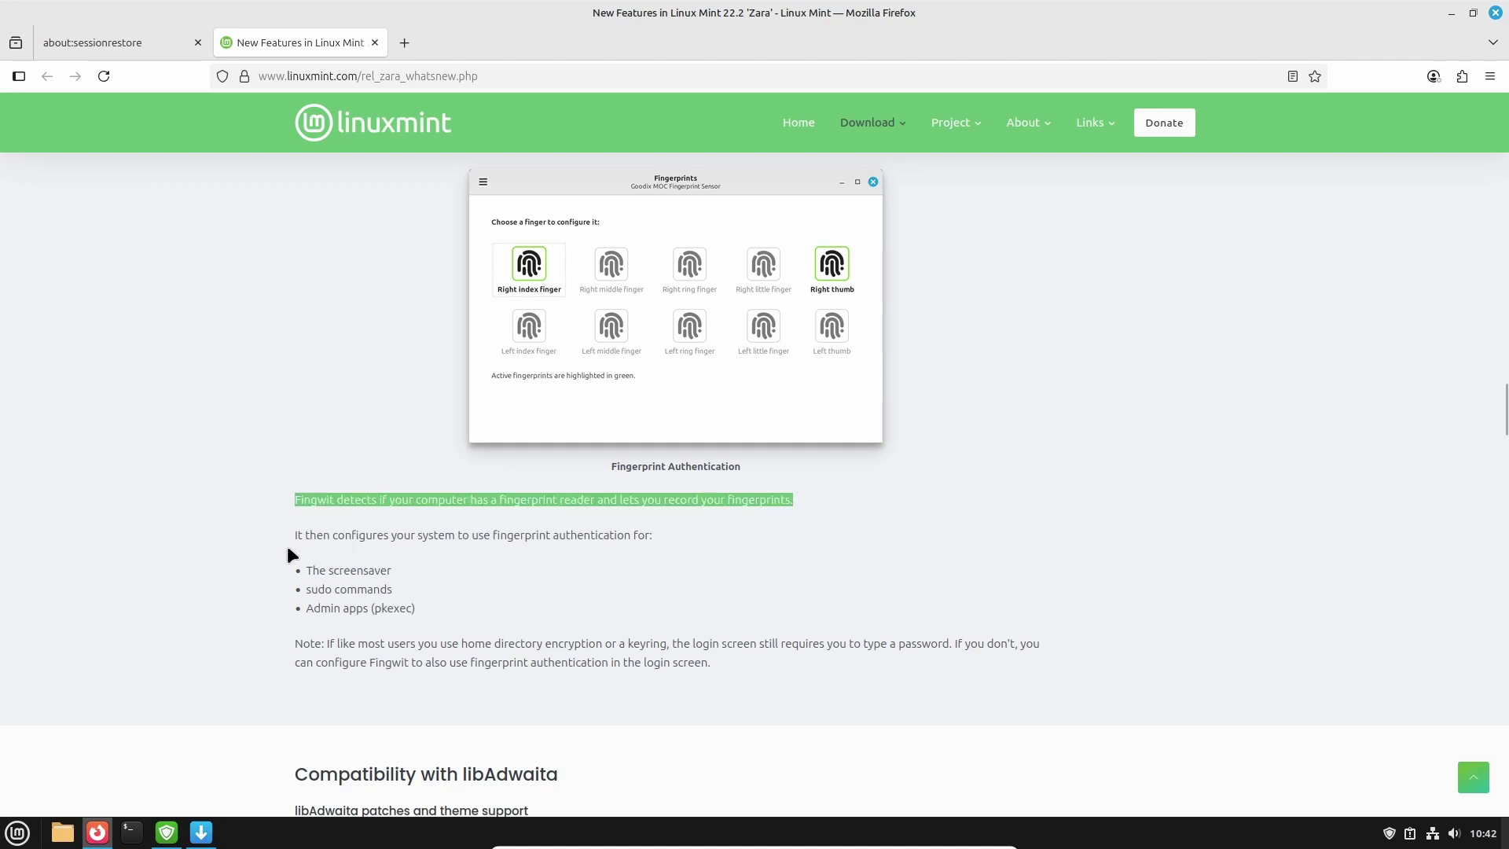
pyautogui.moveTo(297, 535); pyautogui.dragTo(470, 606)
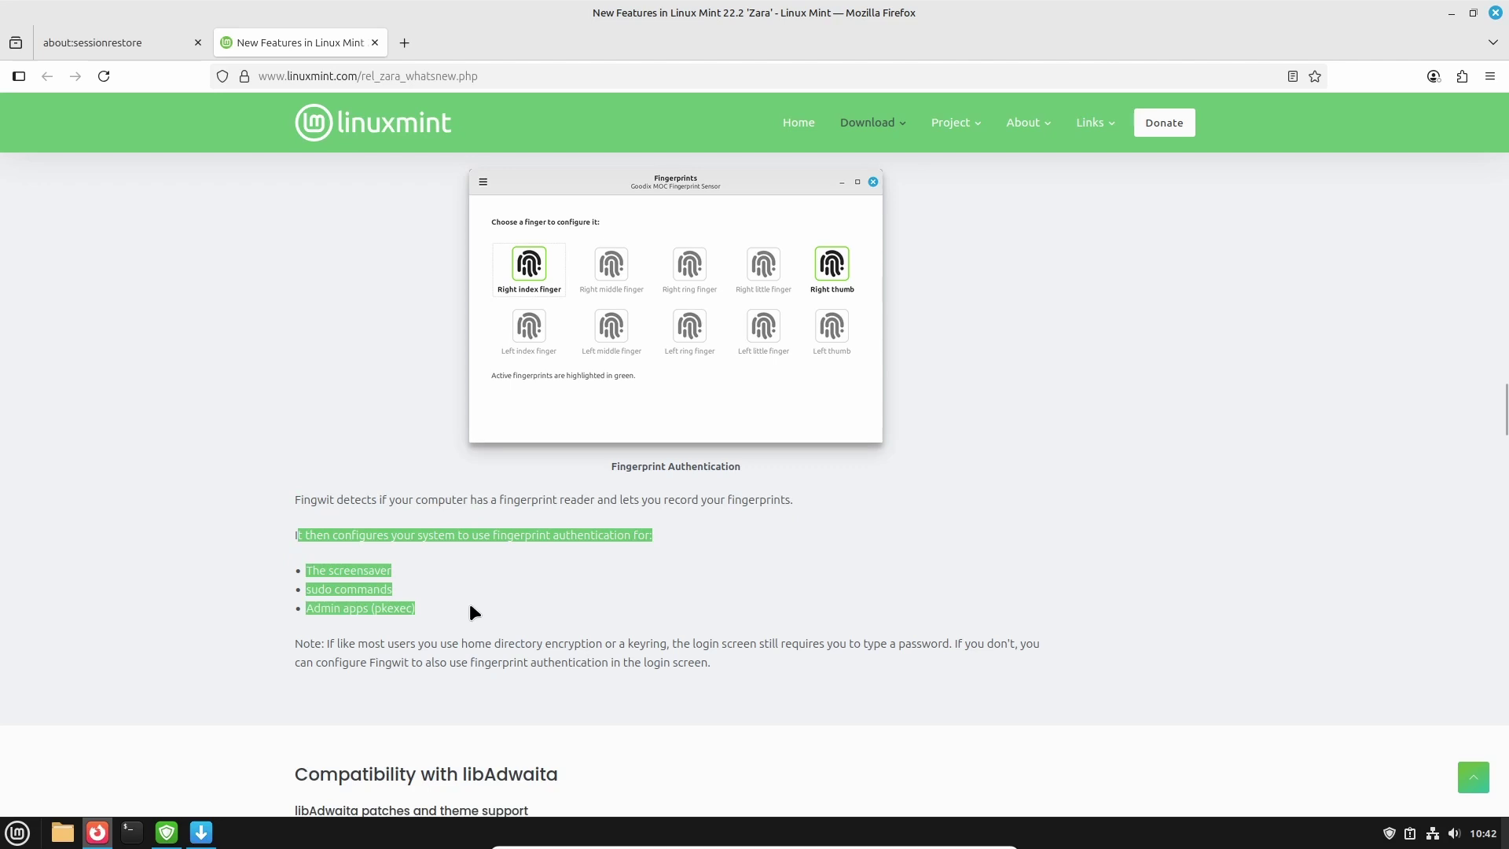
pyautogui.click(702, 586)
# Step: Scroll to the LTS strategy, highlight the 2029 security-updates and package-base sentences, then close Firefox
pyautogui.scroll(-10, 705, 592)
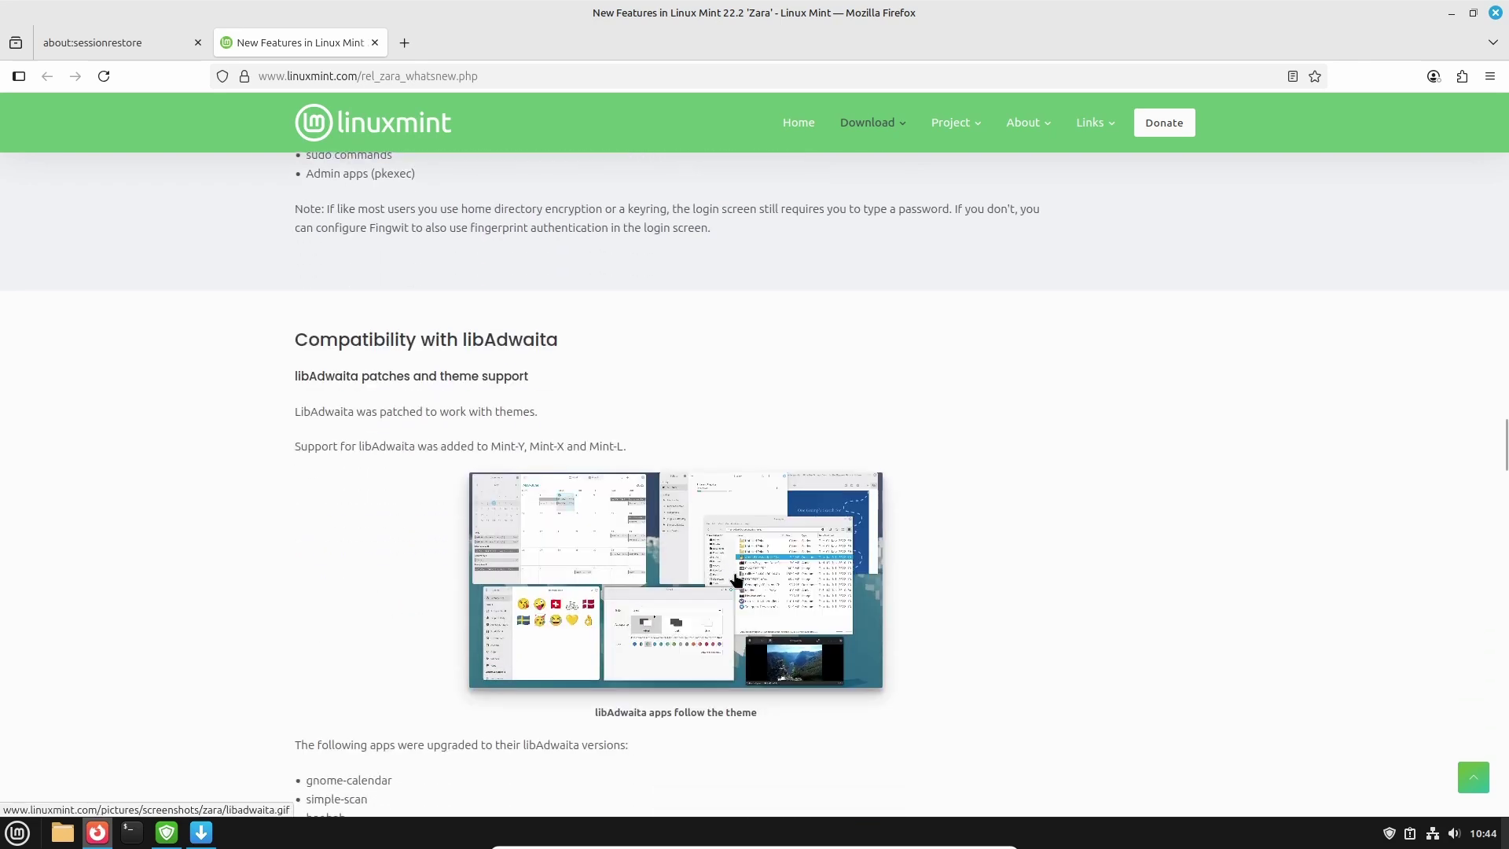
pyautogui.scroll(-12, 735, 574)
pyautogui.scroll(-20, 742, 583)
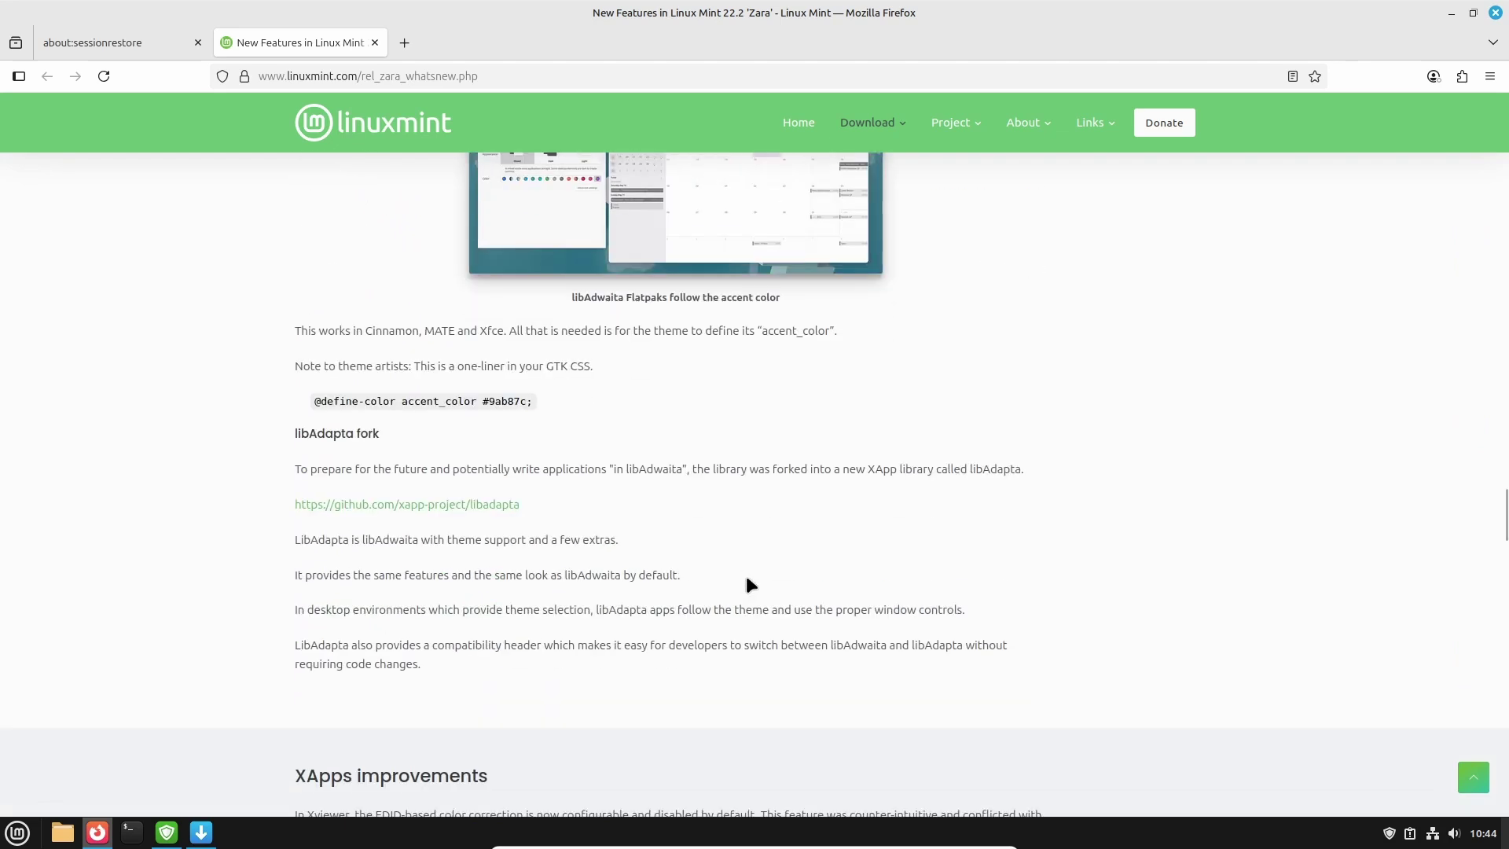
pyautogui.scroll(-14, 750, 583)
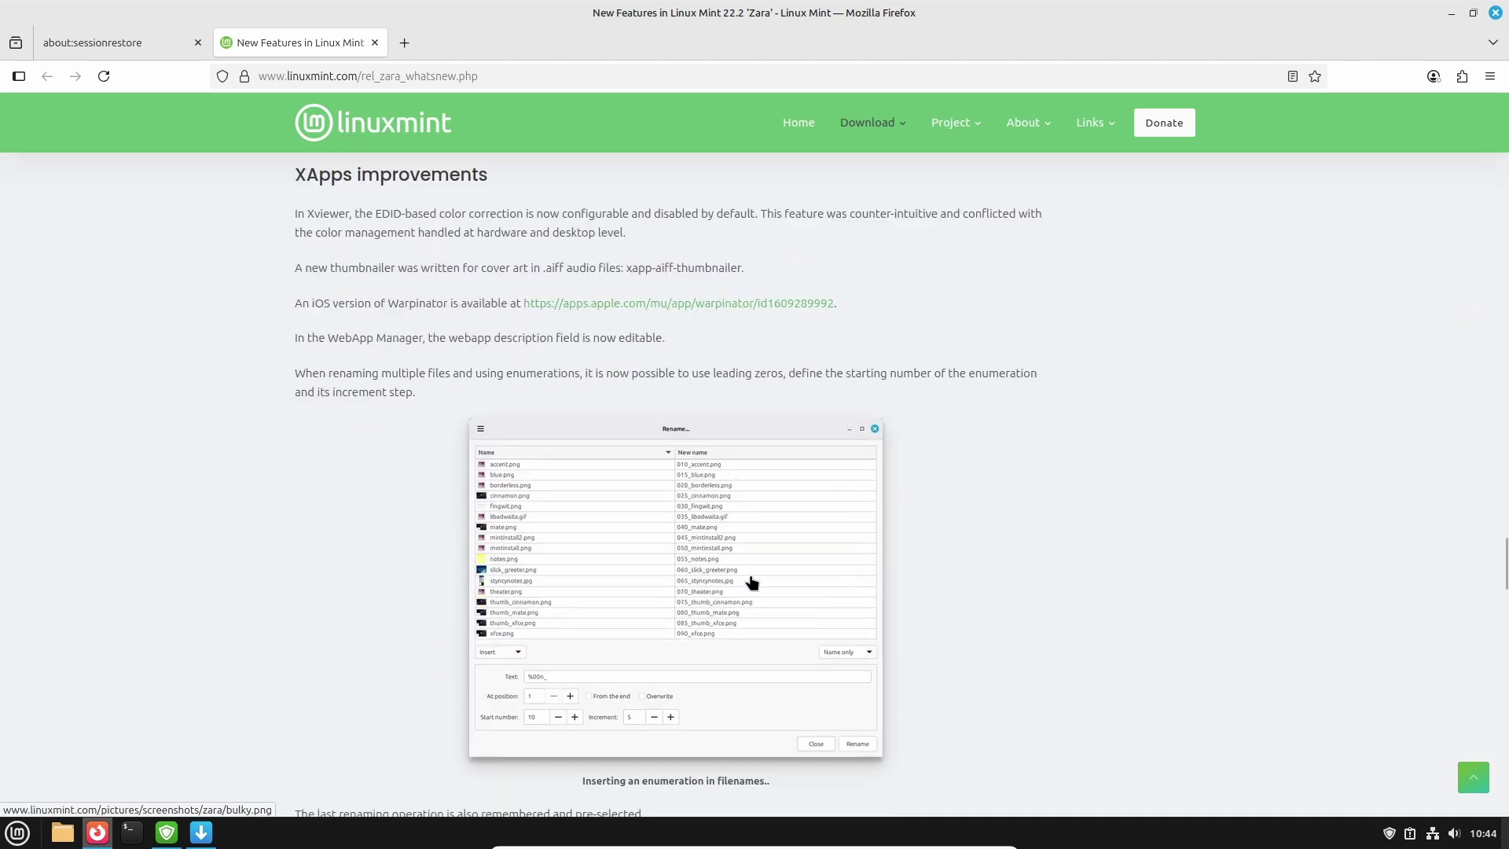
pyautogui.scroll(-20, 753, 580)
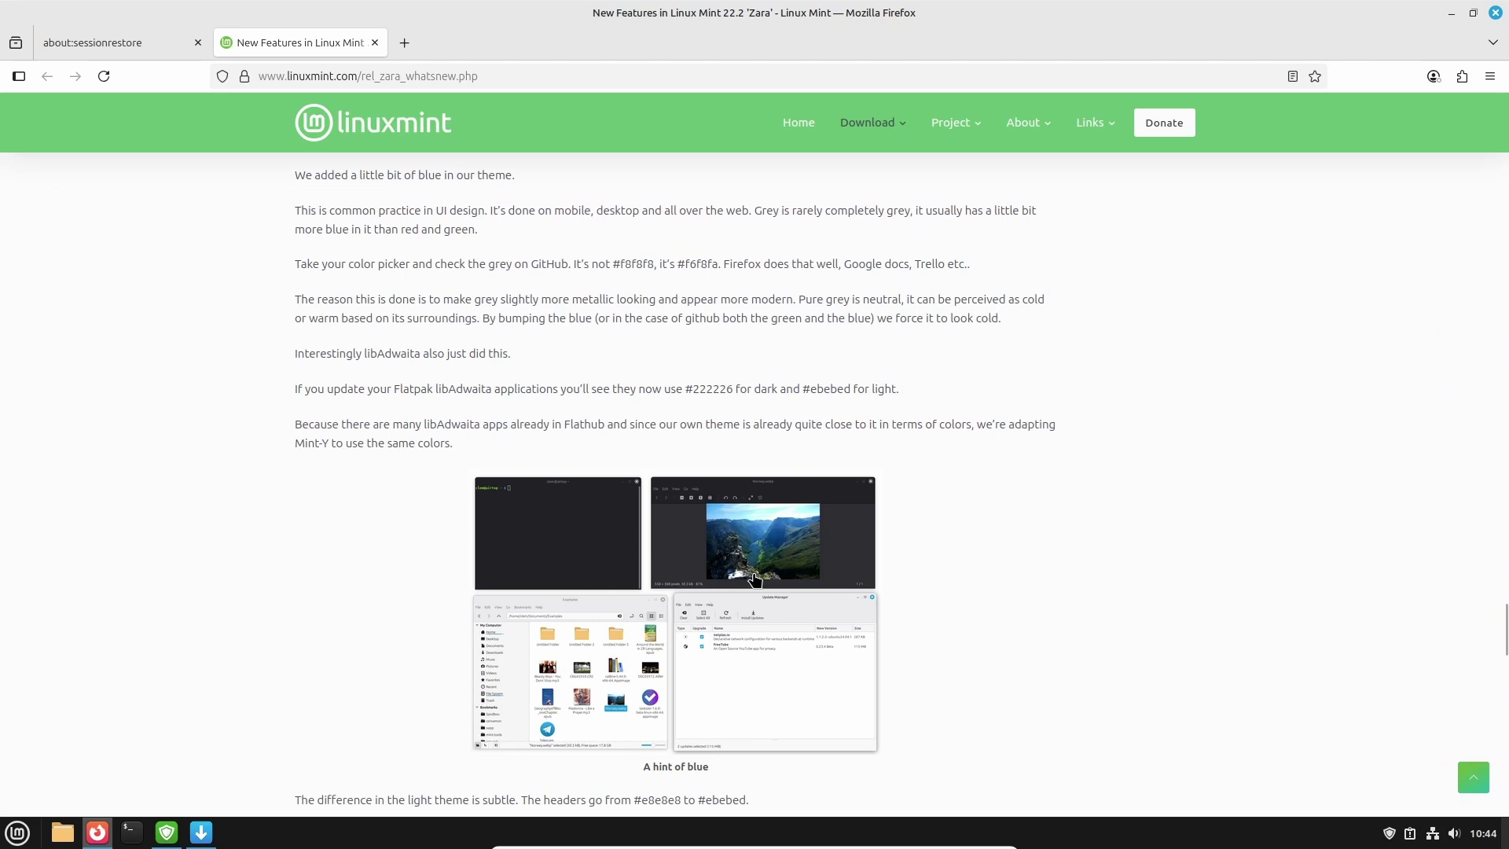
pyautogui.scroll(-2, 757, 581)
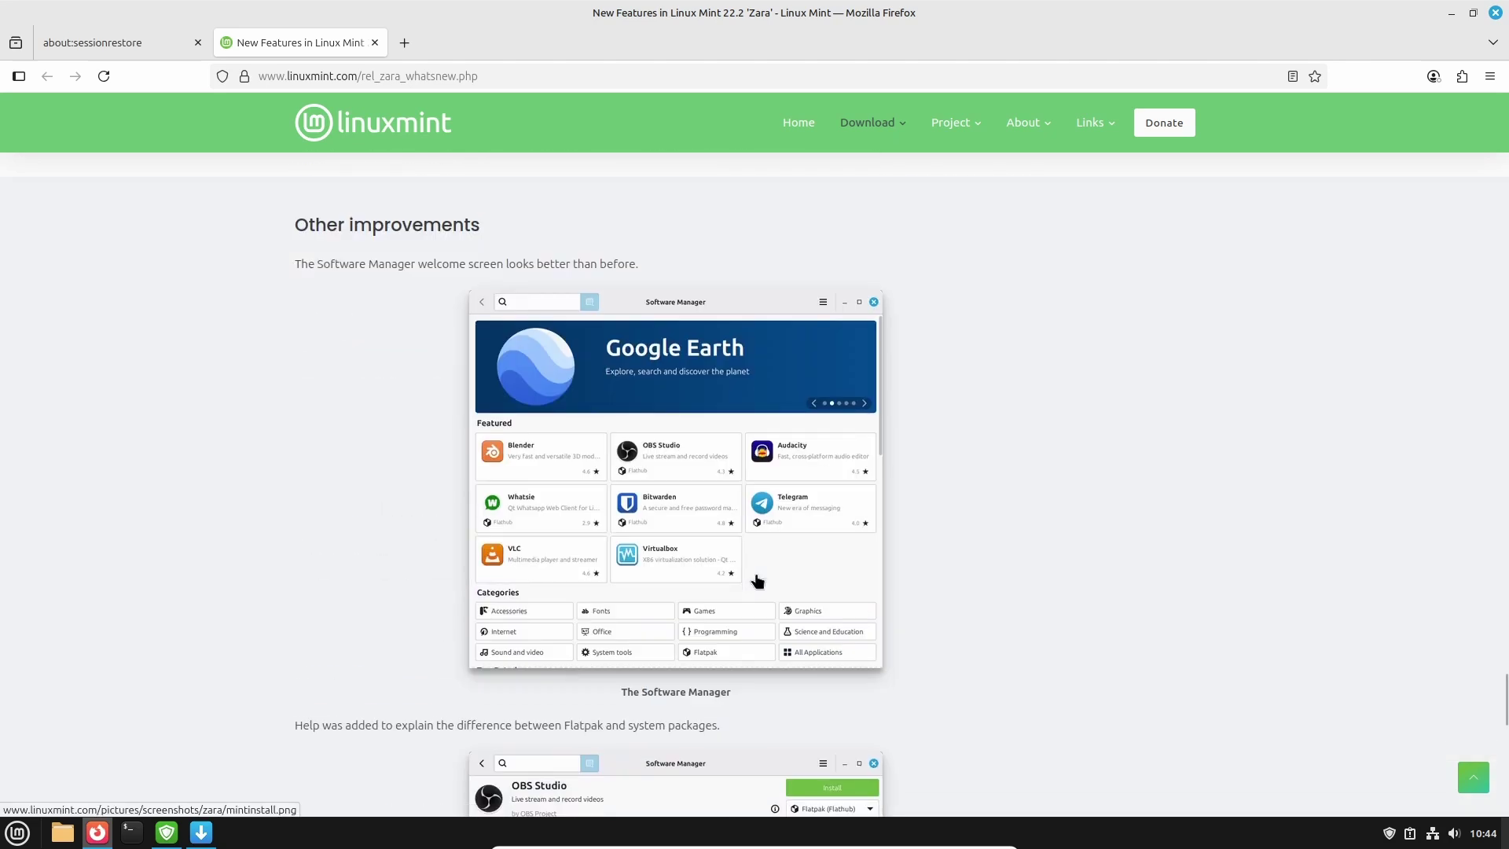
pyautogui.scroll(-7, 757, 581)
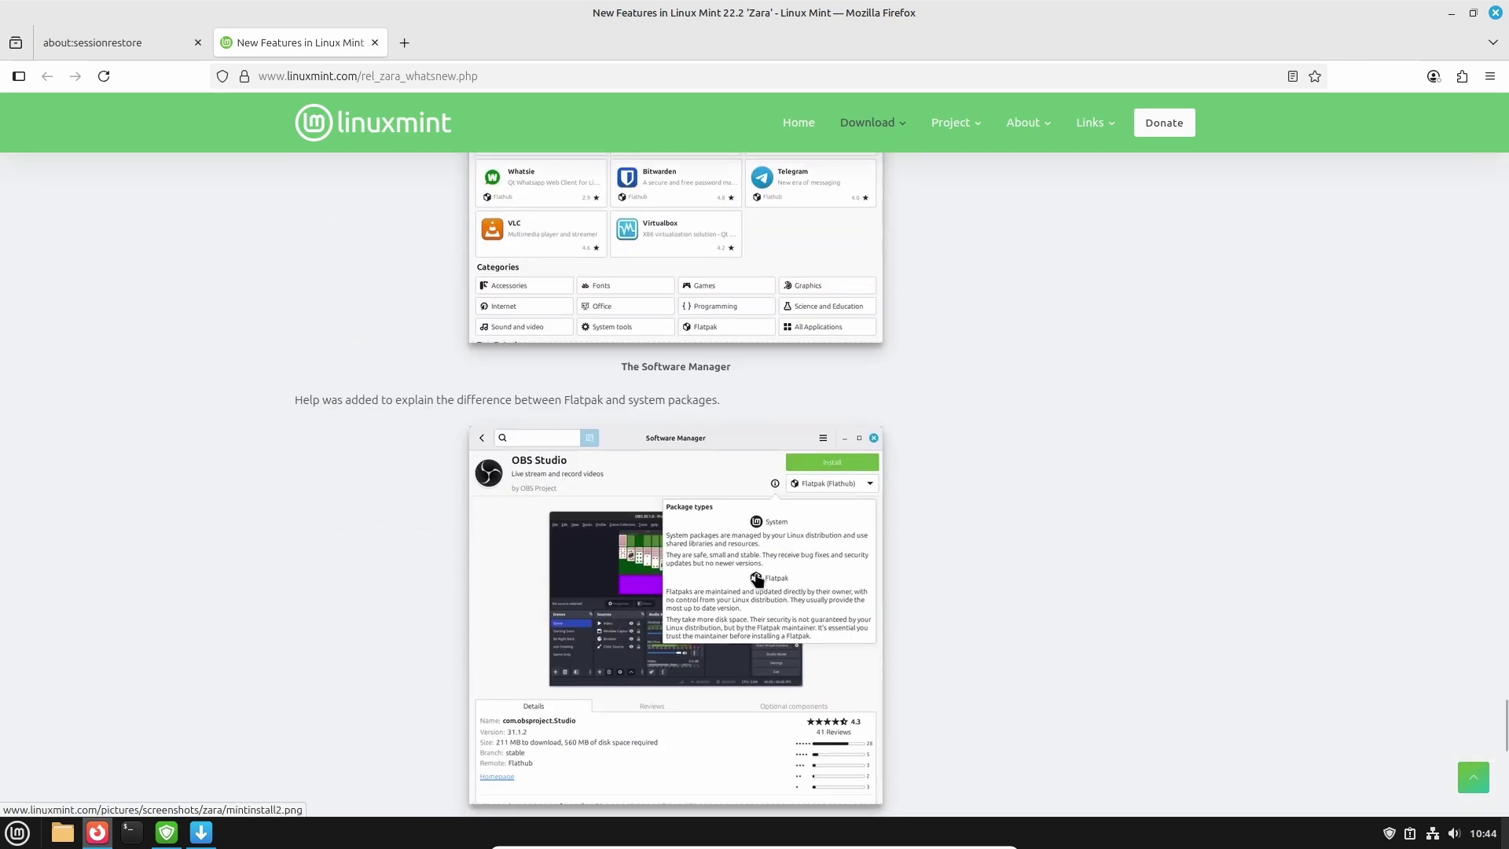
pyautogui.scroll(-9, 943, 578)
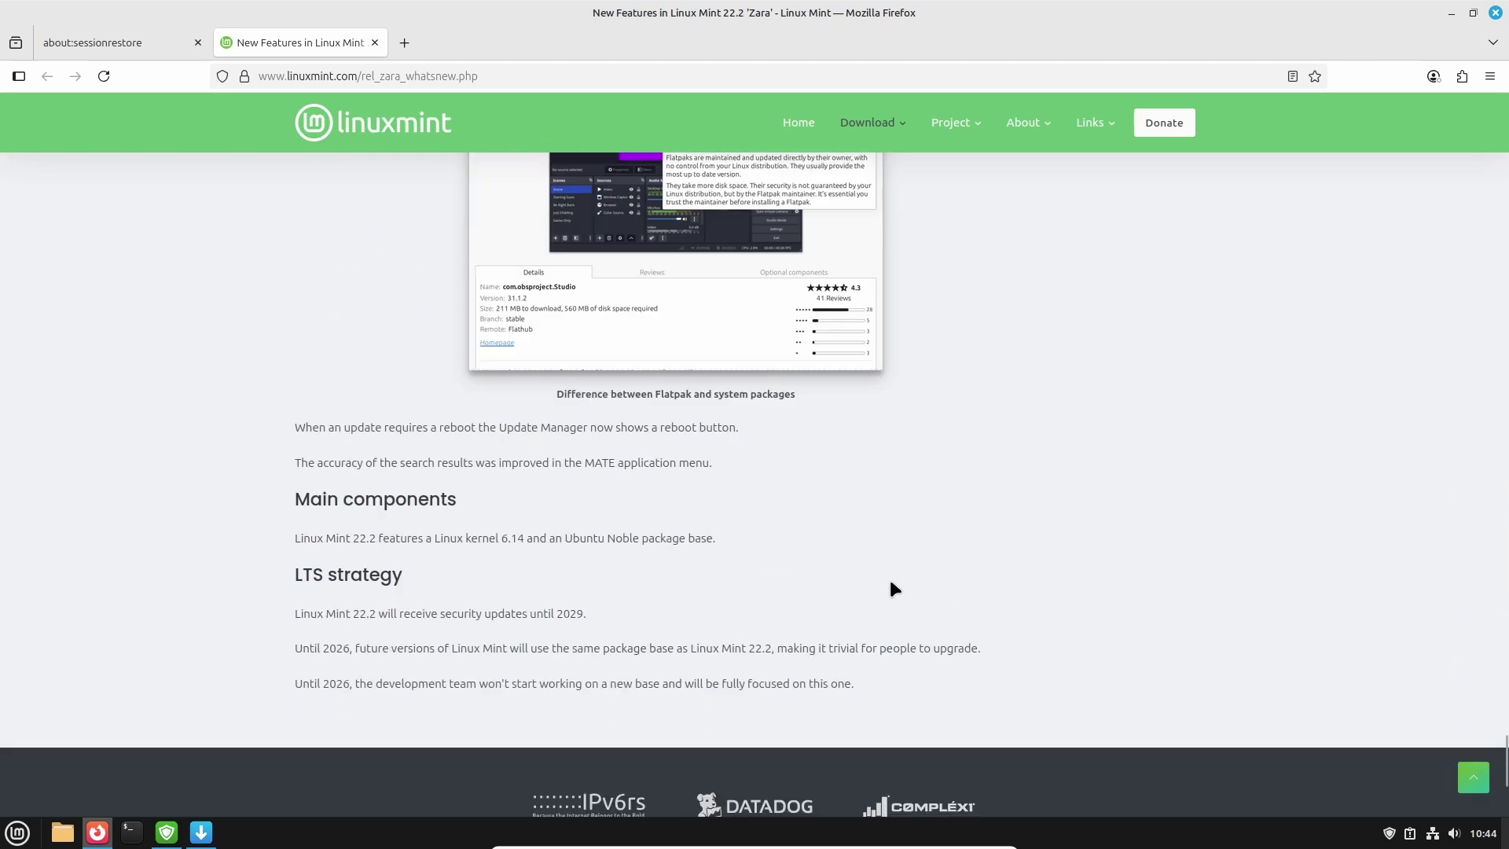
pyautogui.moveTo(296, 613); pyautogui.dragTo(592, 611)
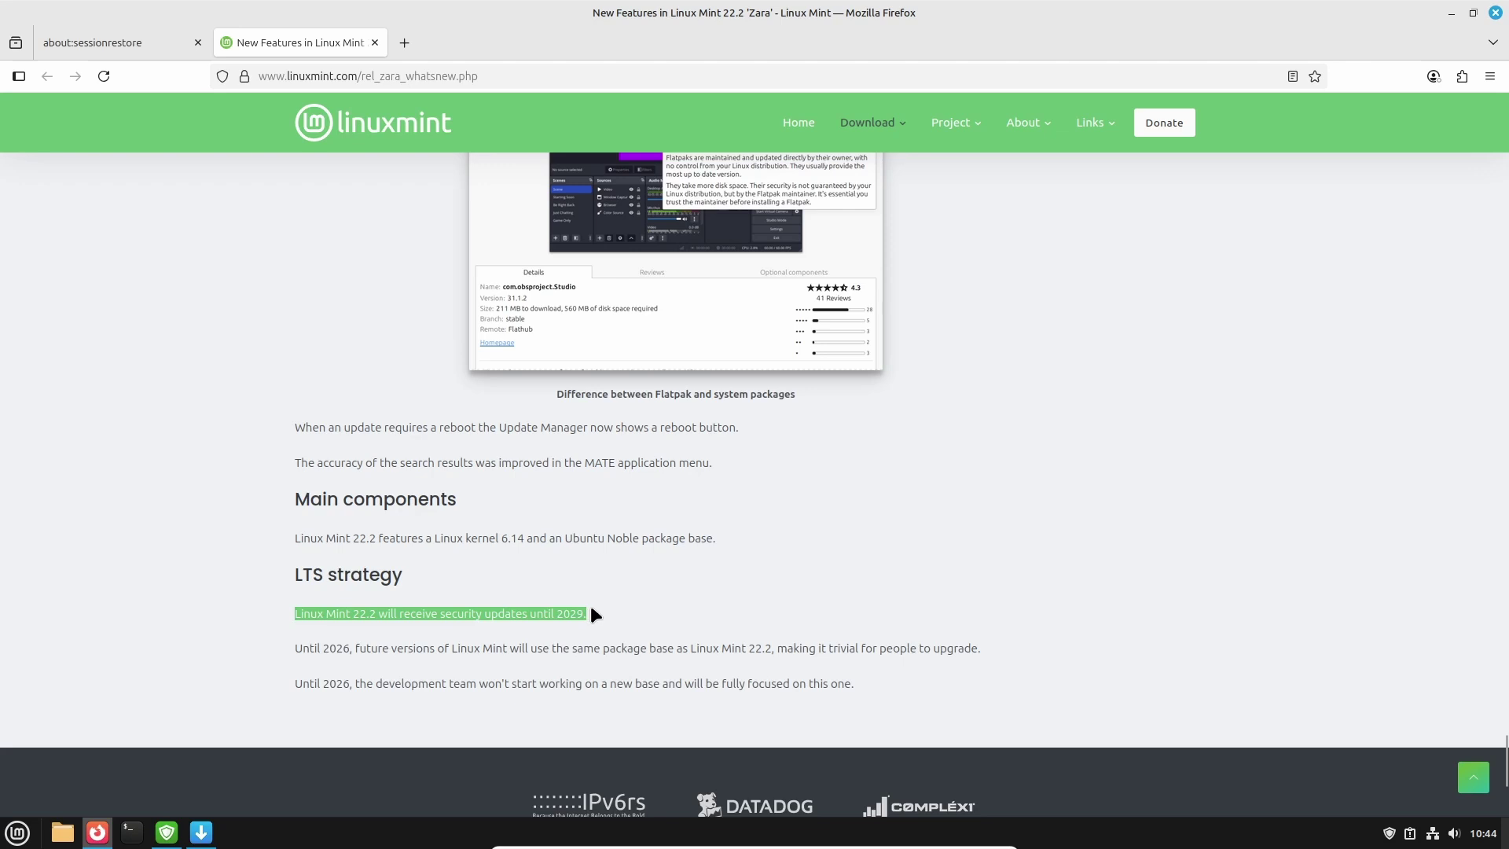
pyautogui.tripleClick(594, 649)
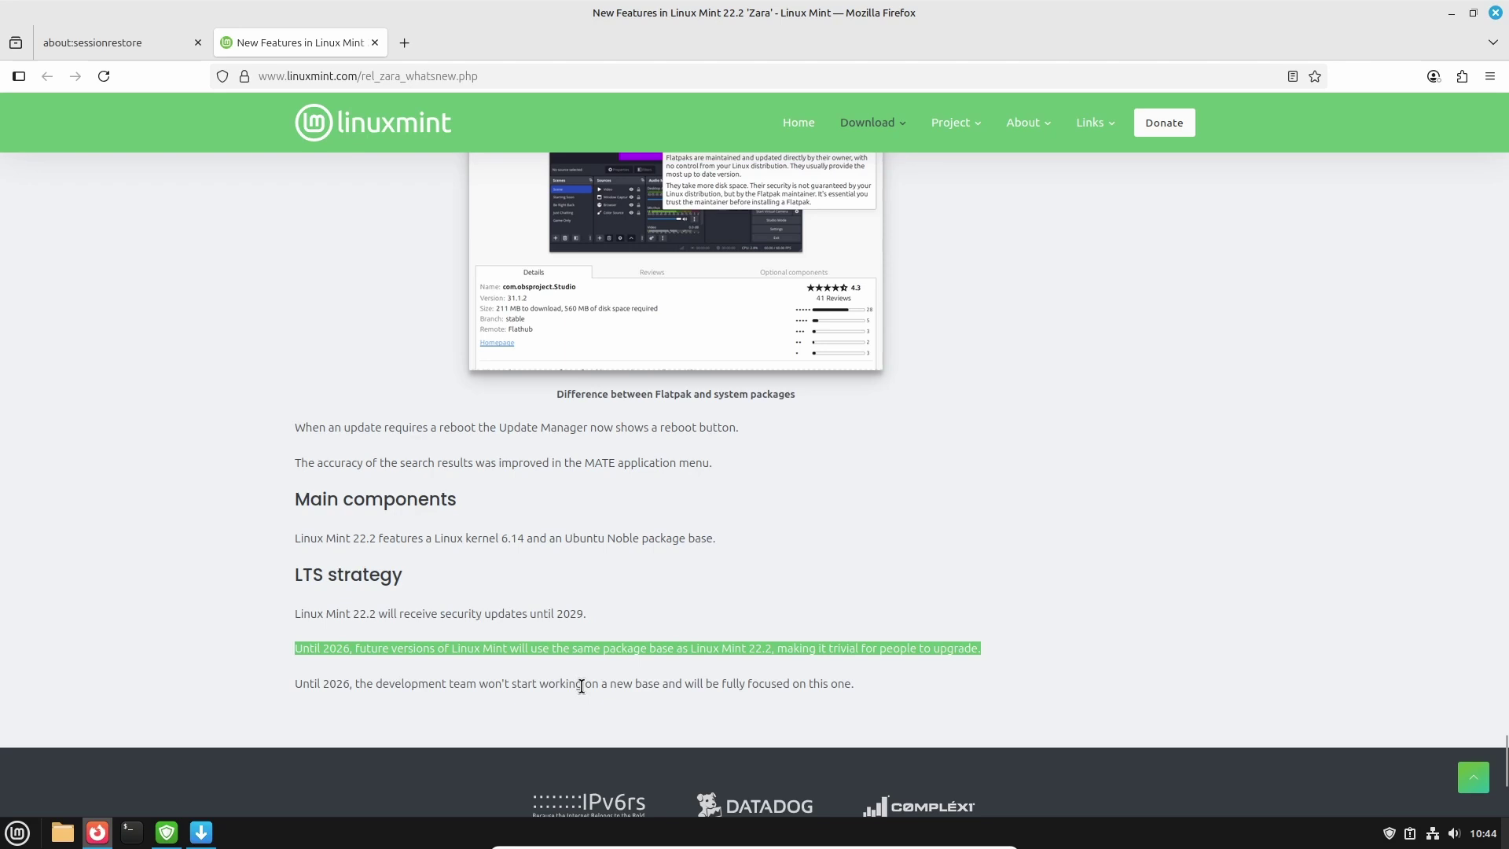
pyautogui.tripleClick(582, 686)
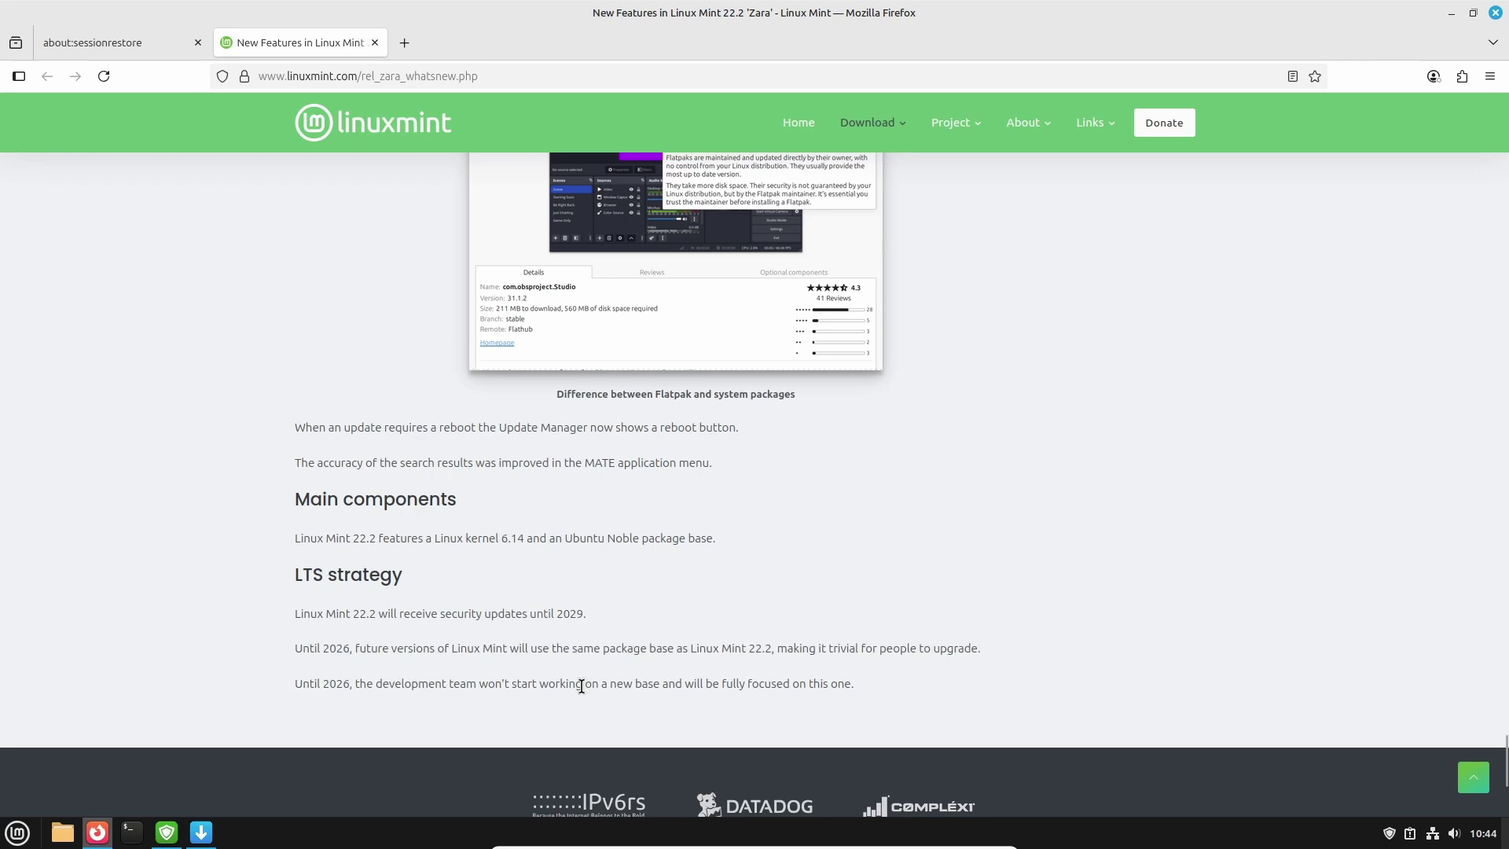
pyautogui.click(933, 686)
pyautogui.click(1498, 16)
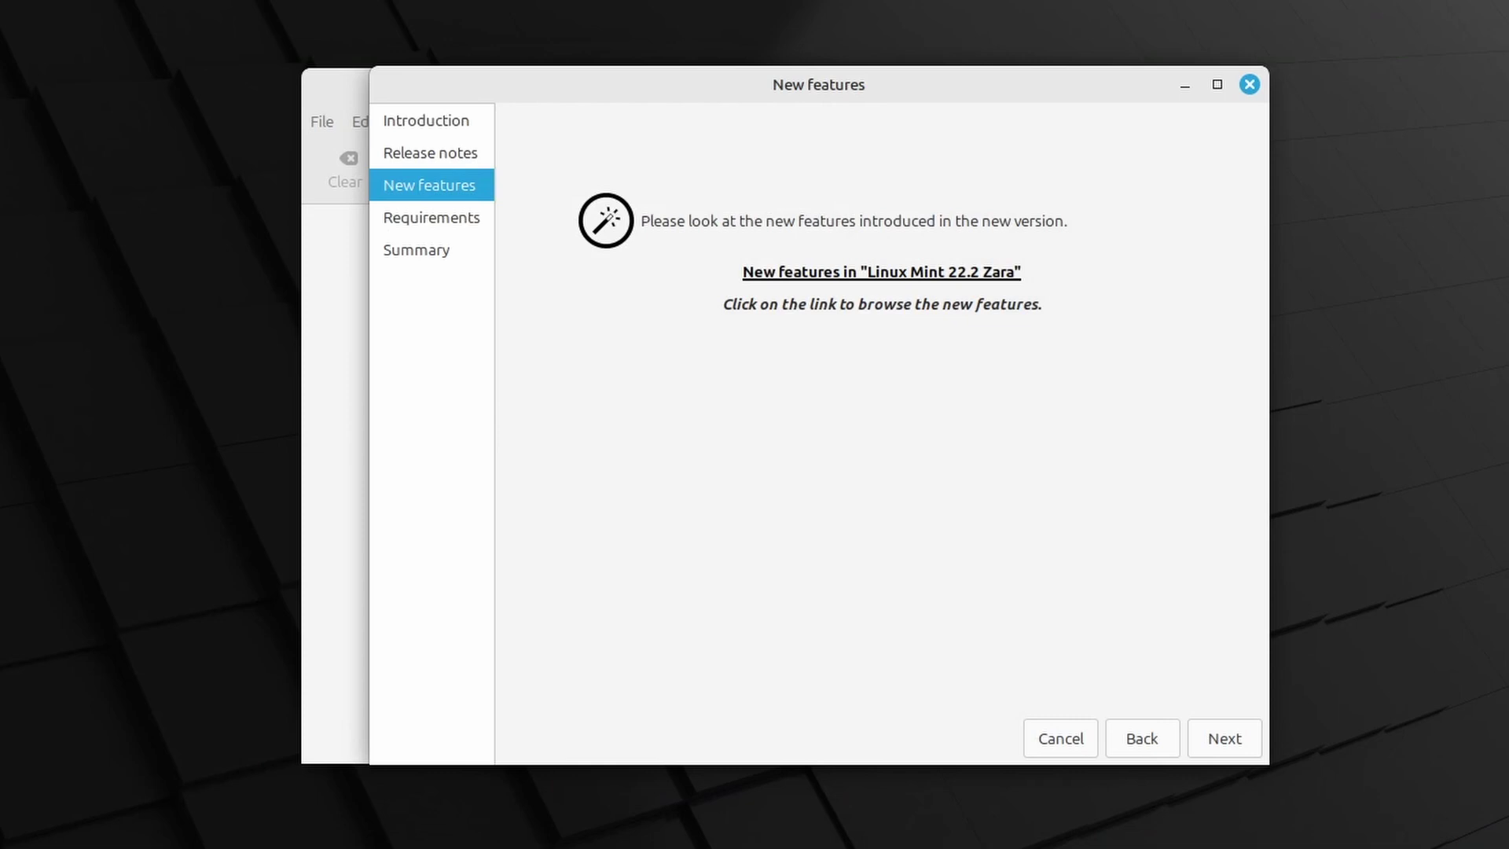
# Step: Tick 'I understand the risk' and apply the upgrade, authorizing it with the account password
pyautogui.click(1231, 747)
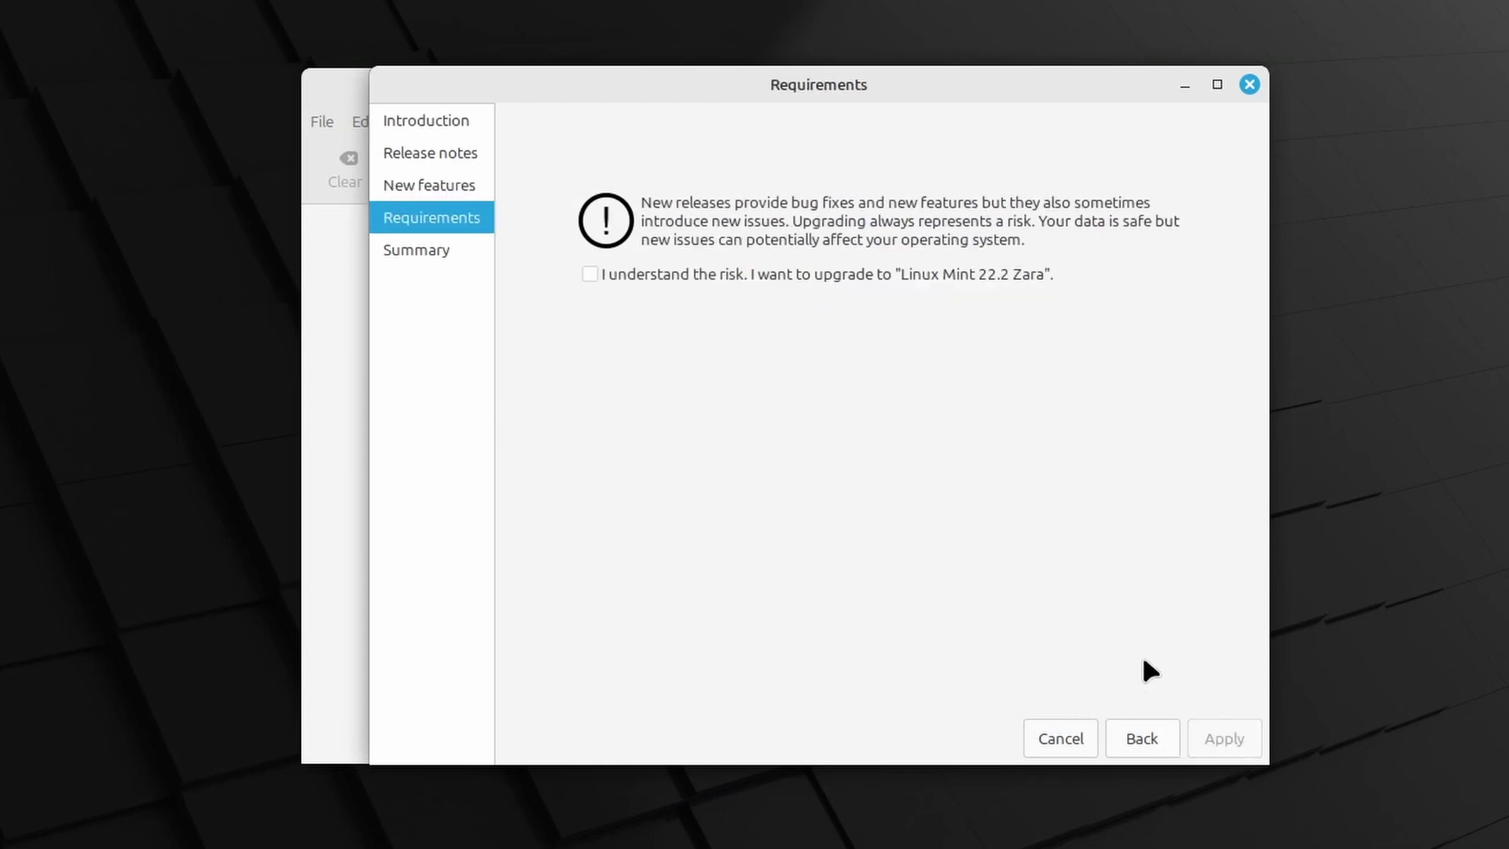
pyautogui.click(633, 279)
pyautogui.click(1211, 753)
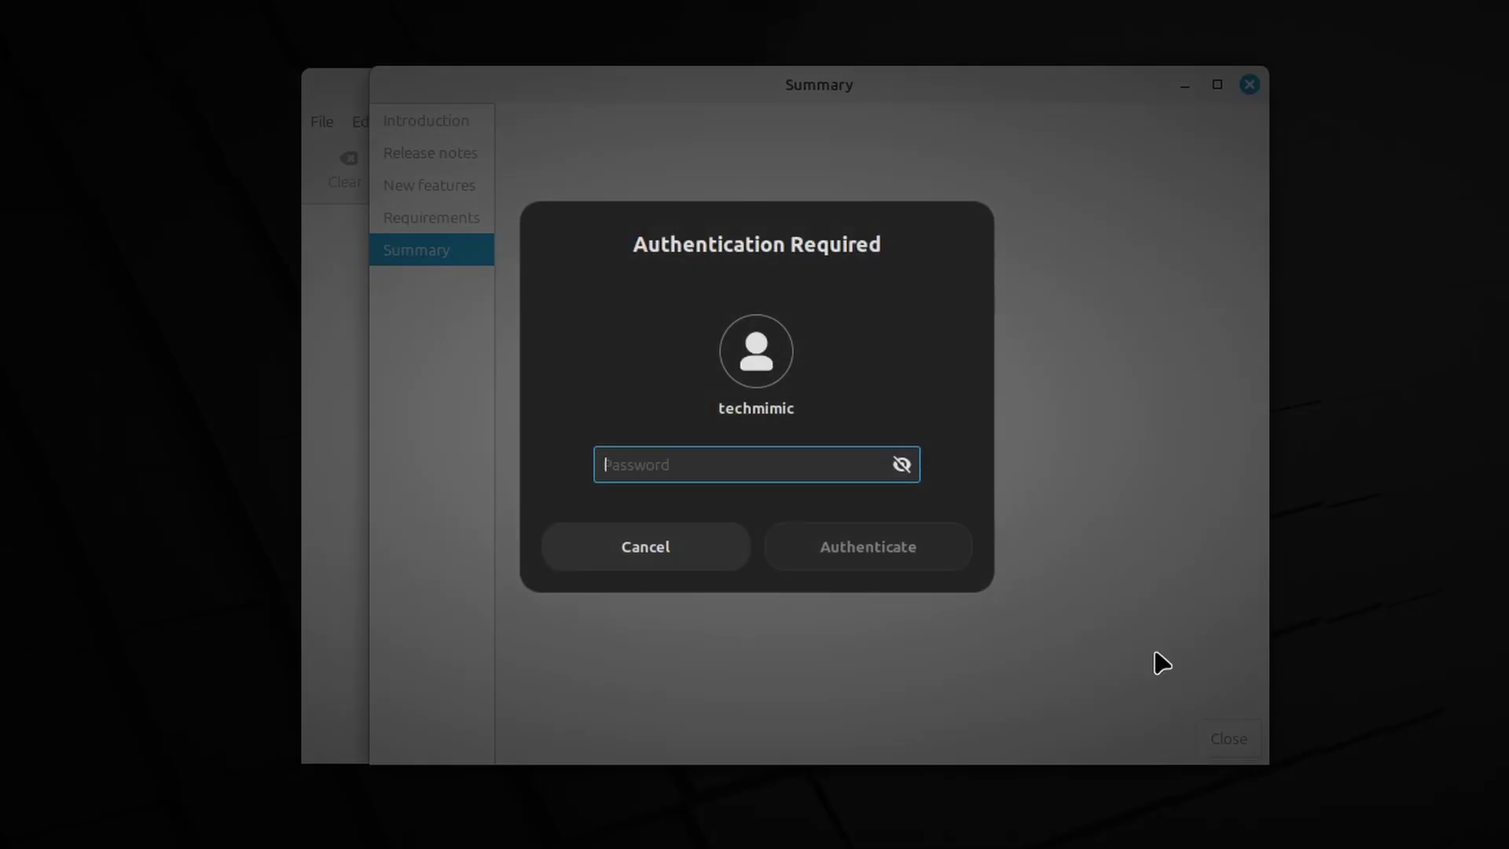
pyautogui.write('*******')
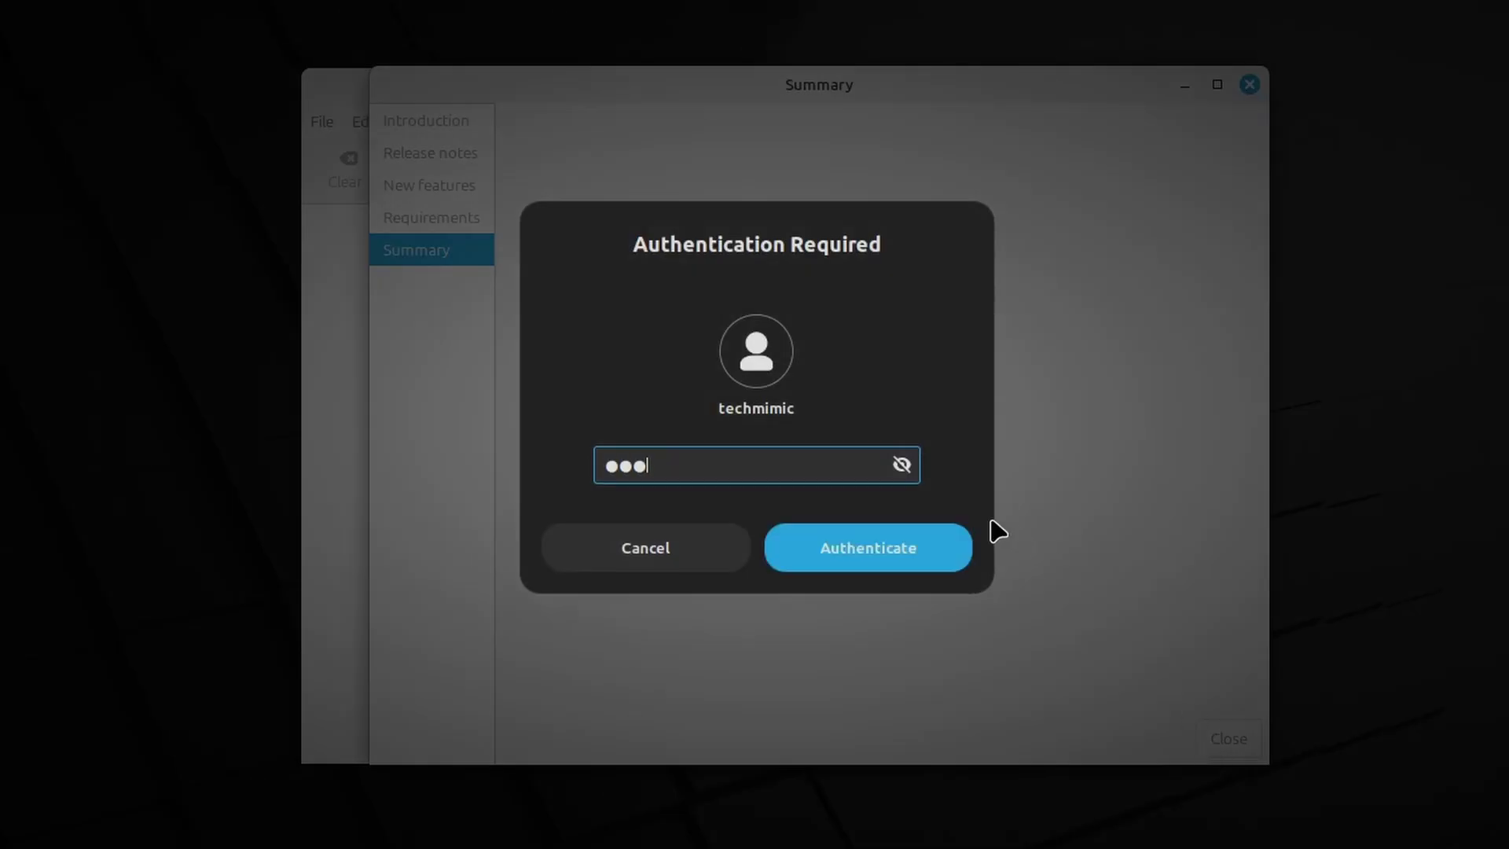
pyautogui.press('Return')
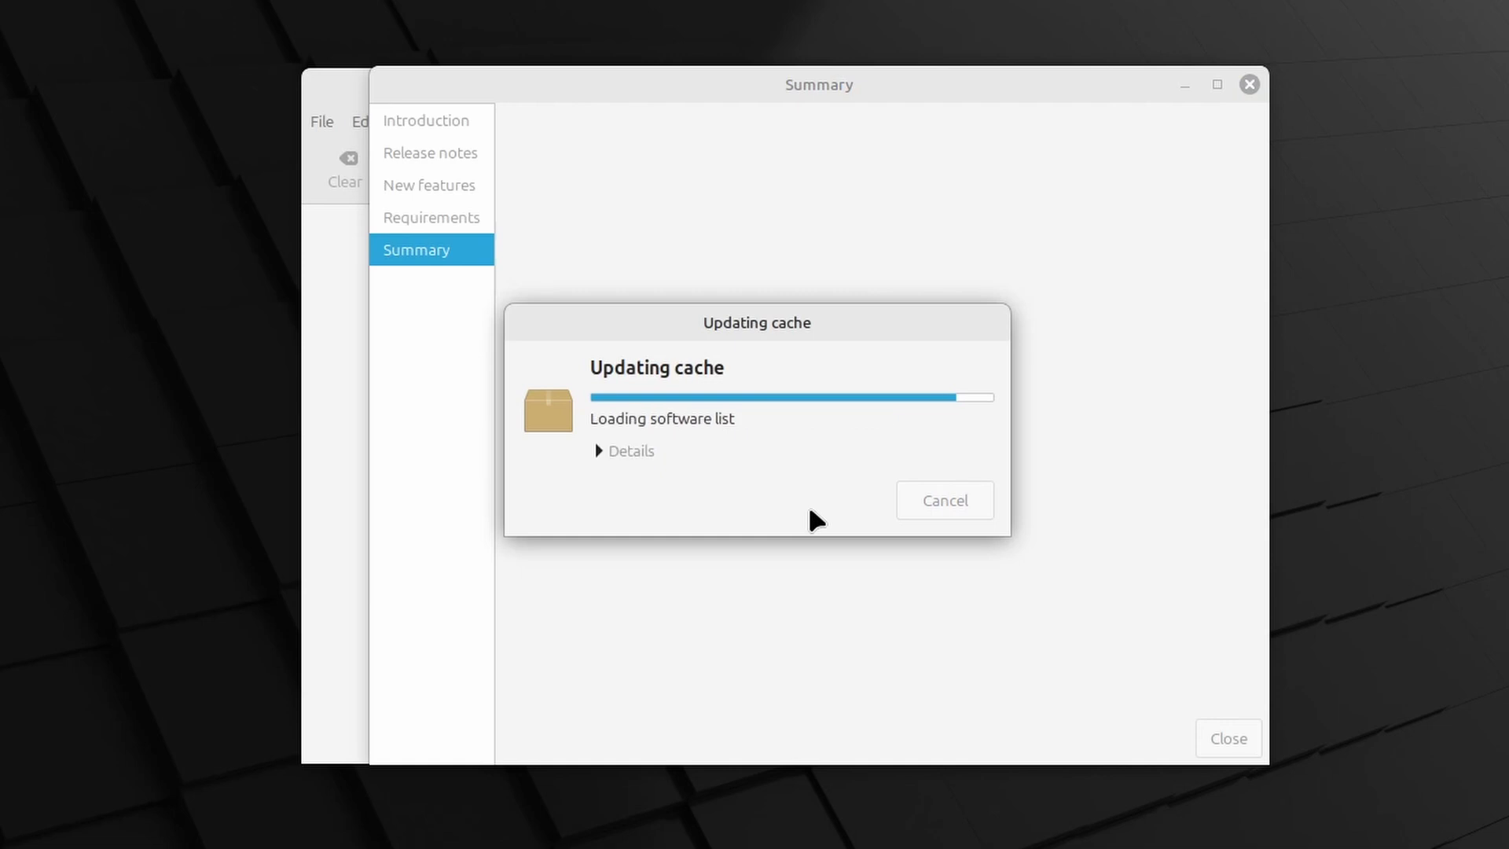
# Step: Expand and then collapse the Details list to watch package downloads during the upgrade
pyautogui.click(599, 450)
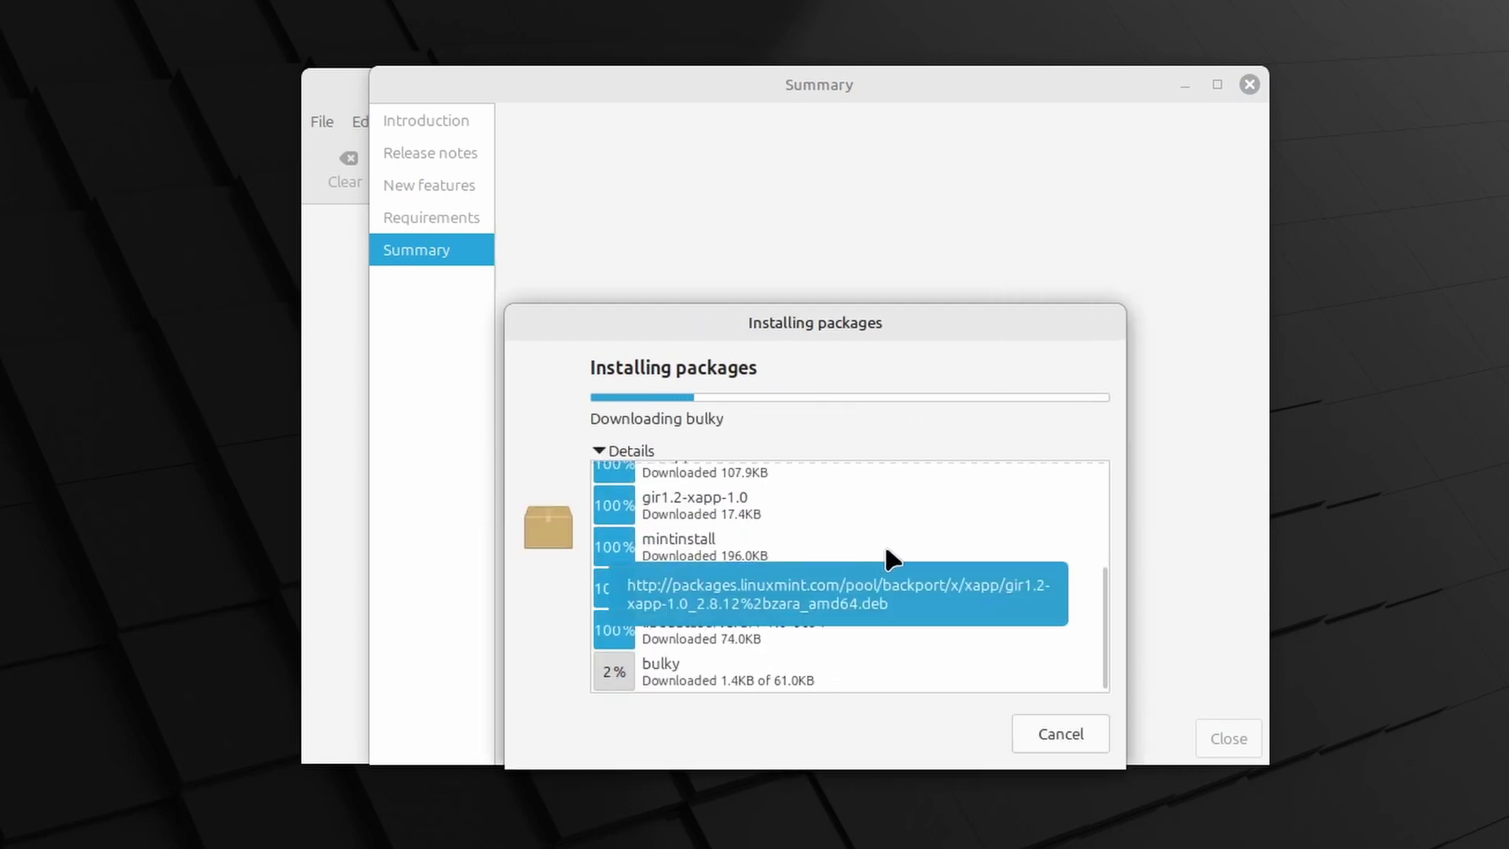
pyautogui.click(603, 452)
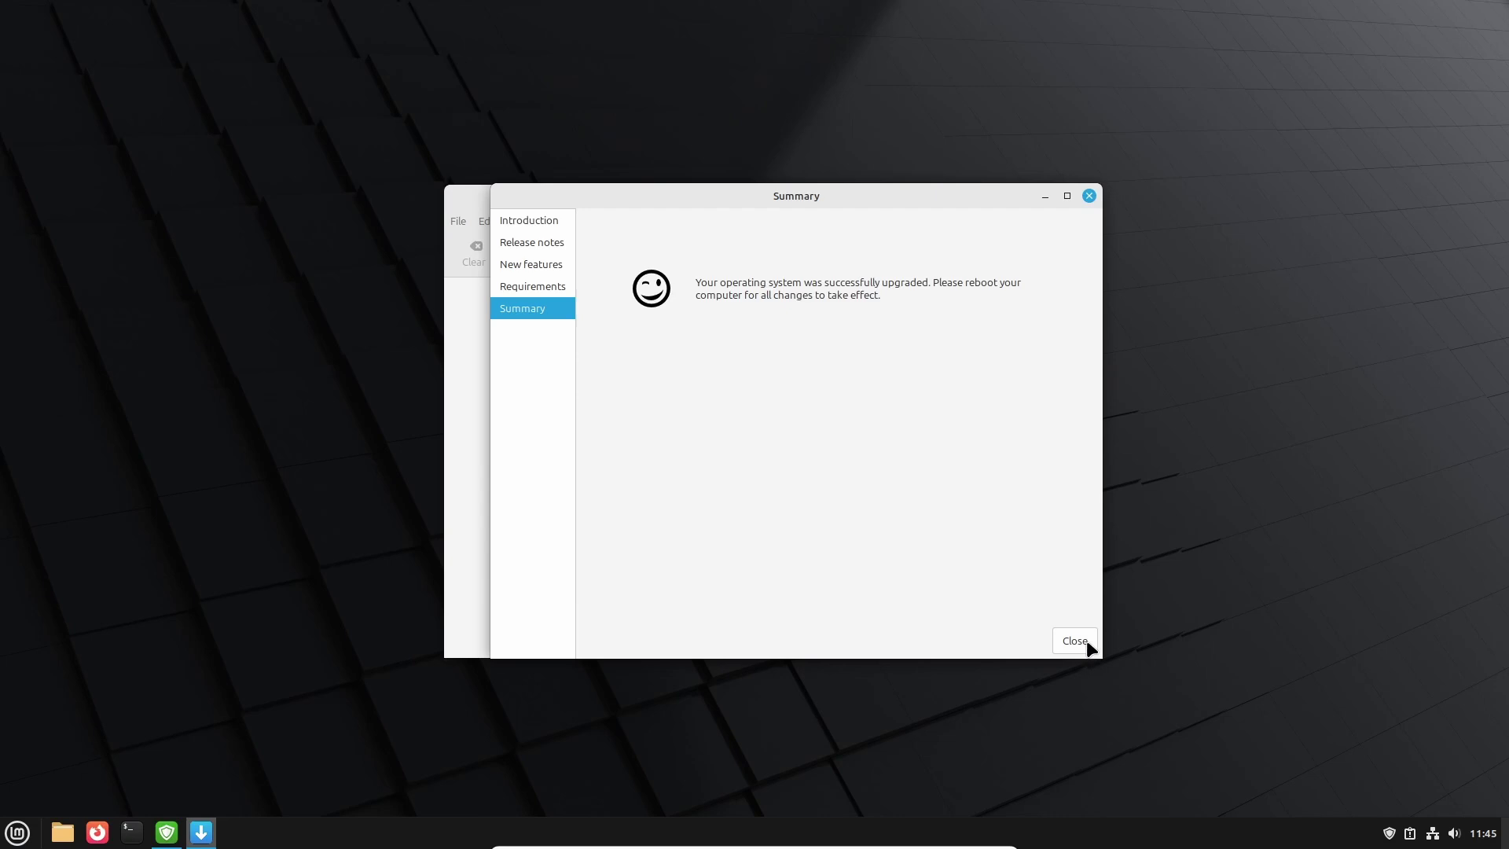
# Step: Close the upgrade summary and Update Manager, restart the computer, then open the application menu
pyautogui.click(1083, 641)
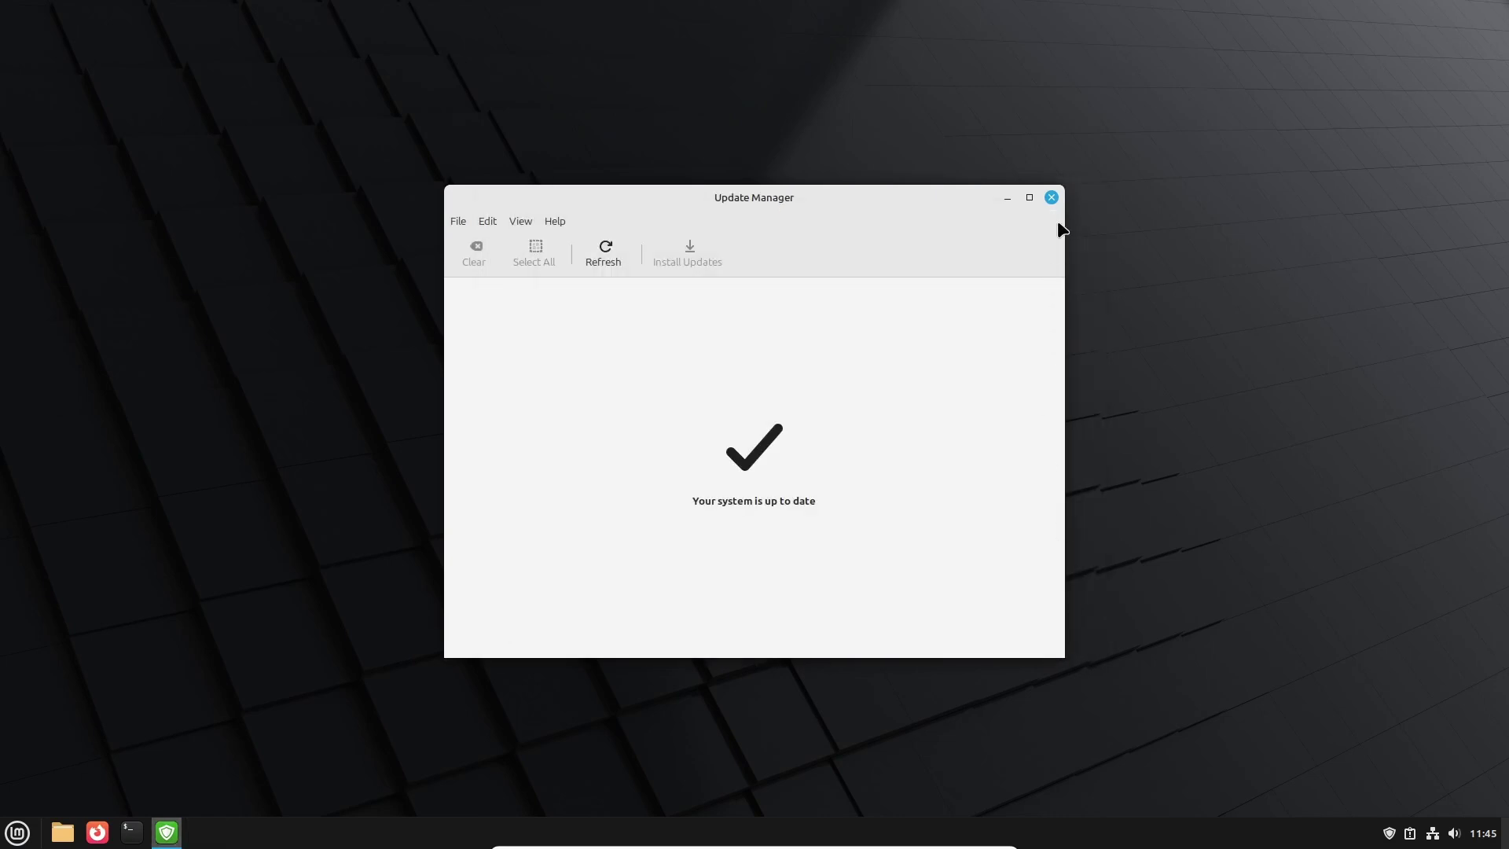
pyautogui.click(1052, 198)
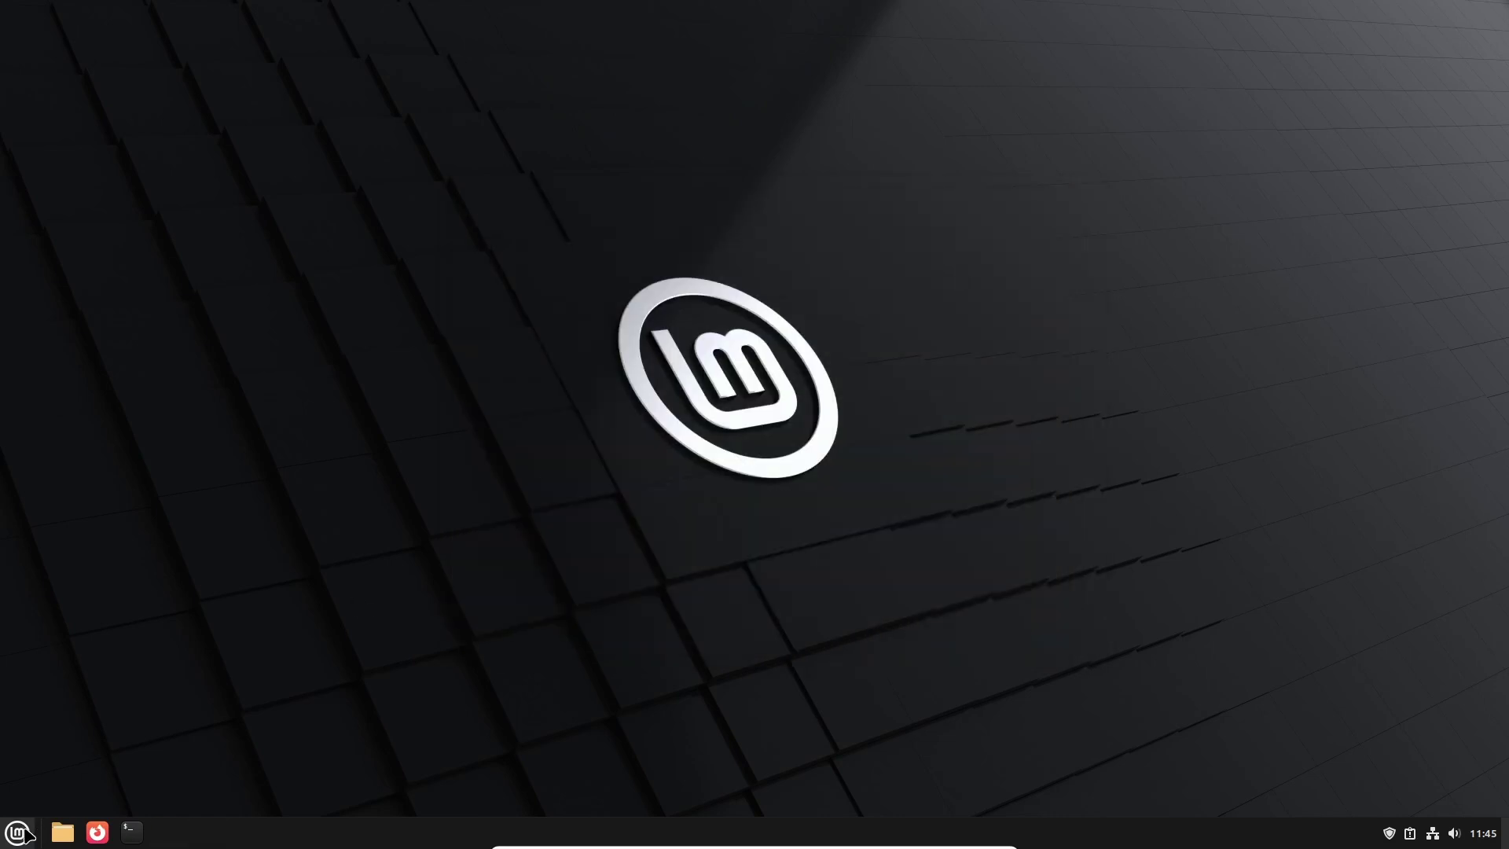
pyautogui.click(30, 832)
pyautogui.click(40, 691)
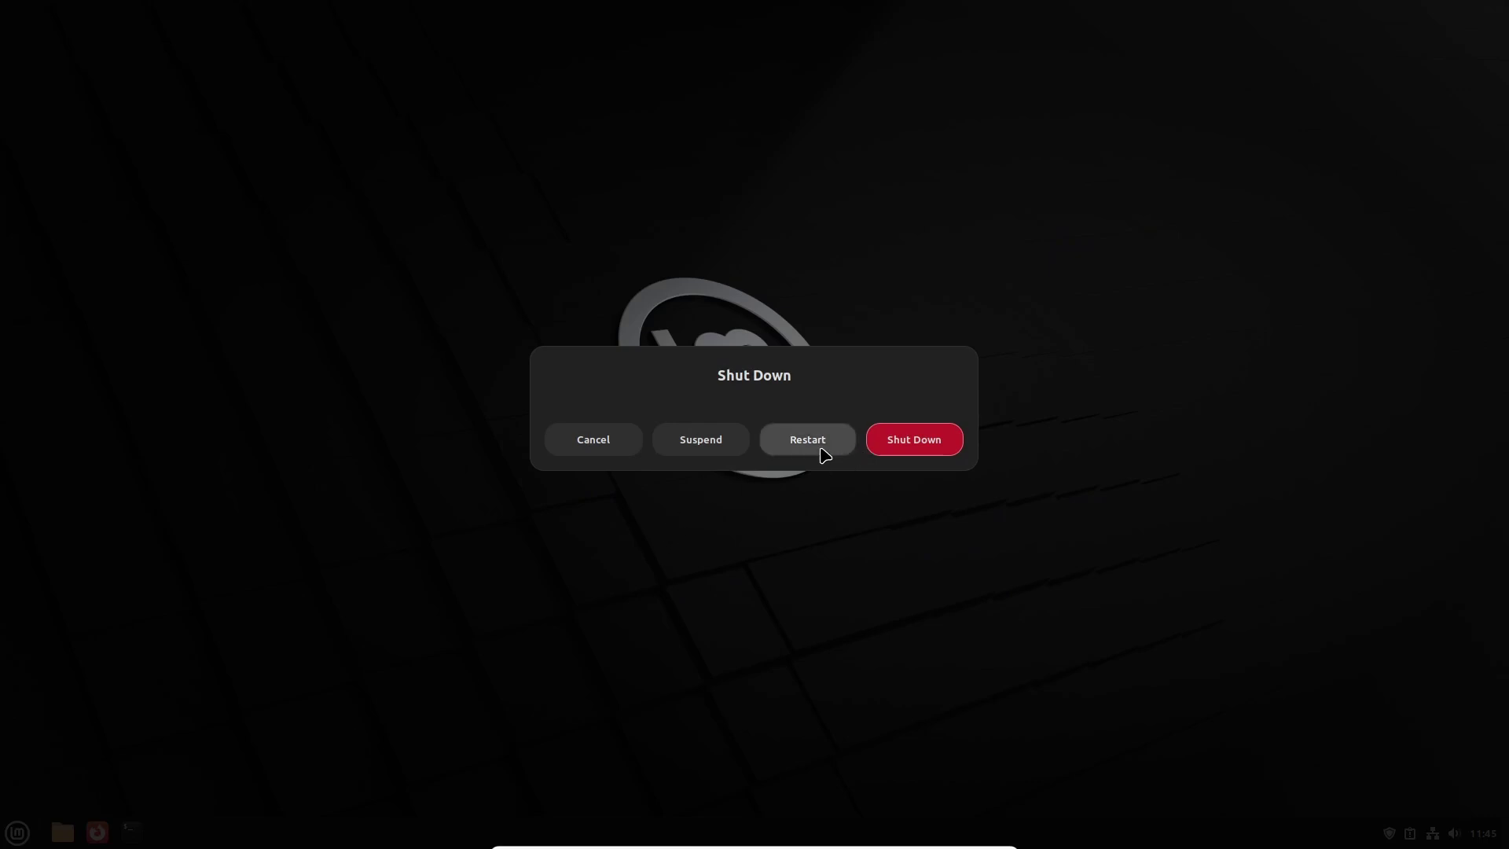
pyautogui.click(816, 446)
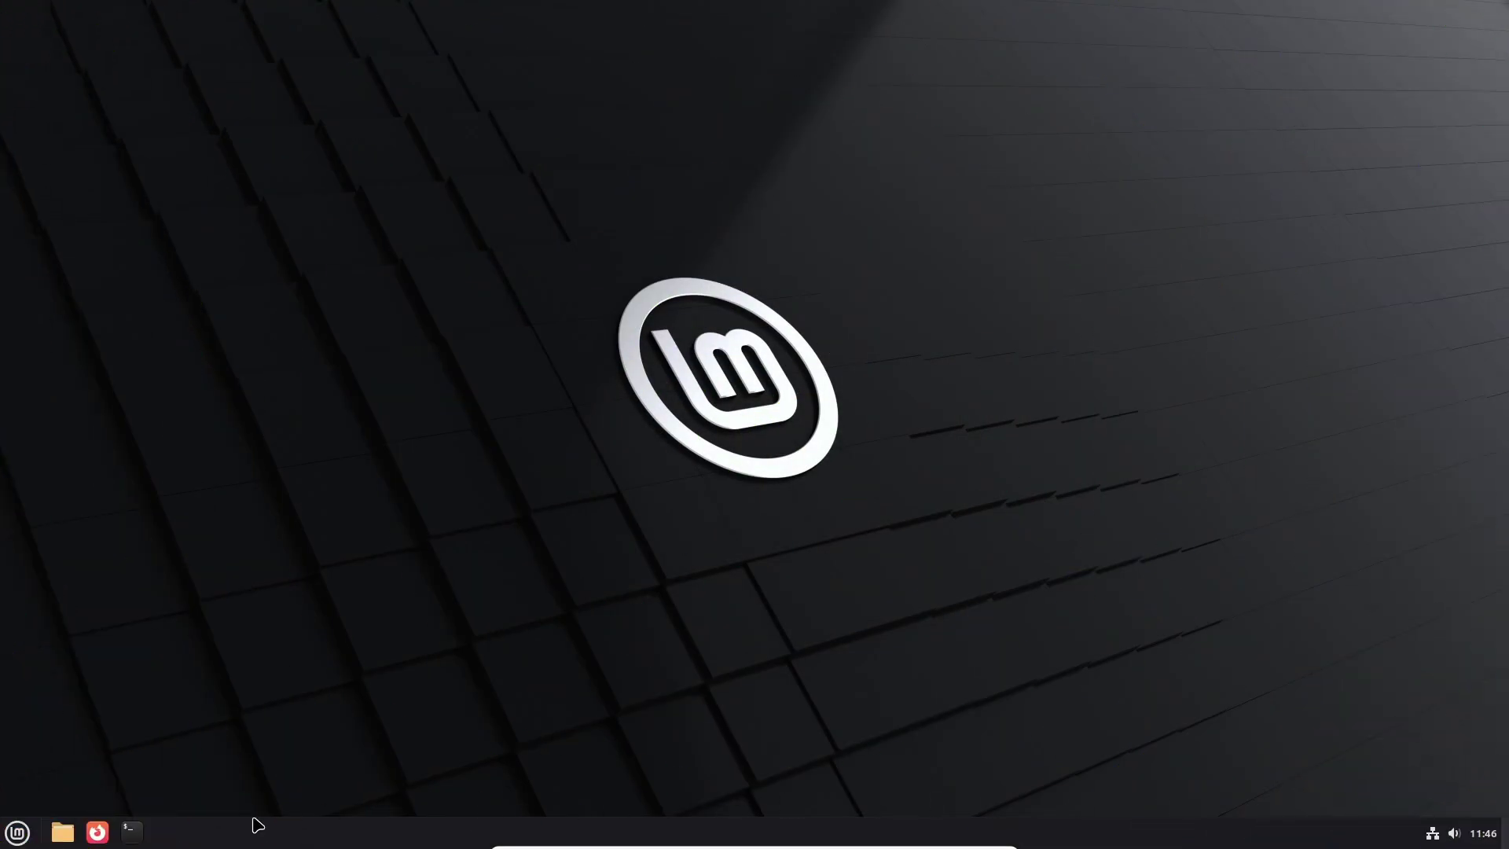
pyautogui.click(17, 831)
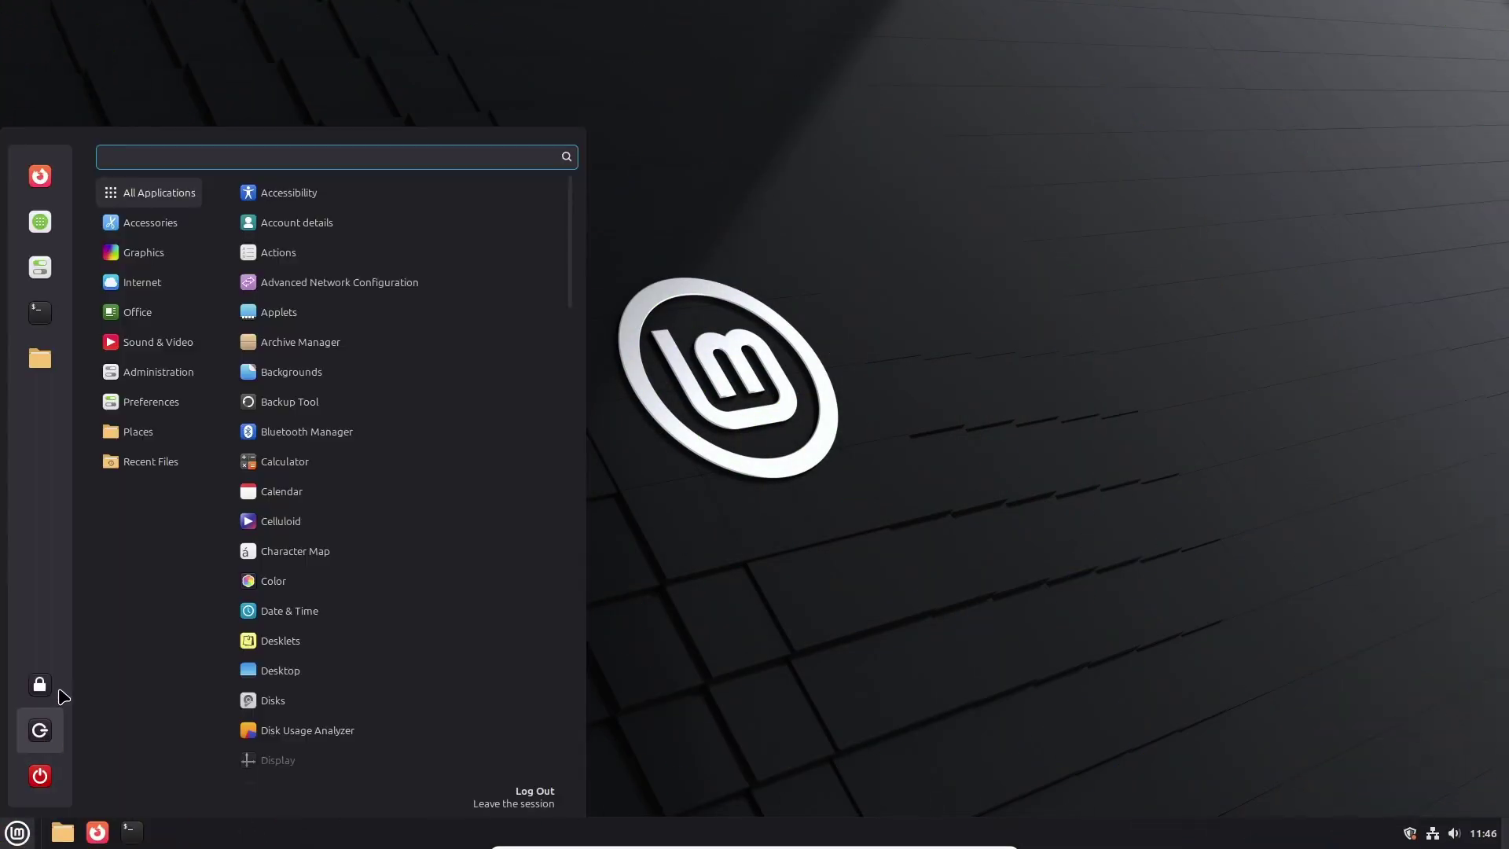
# Step: Launch Update Manager, install the 68 pending updates (90 MB), and look over the Edit menu
pyautogui.moveTo(155, 375)
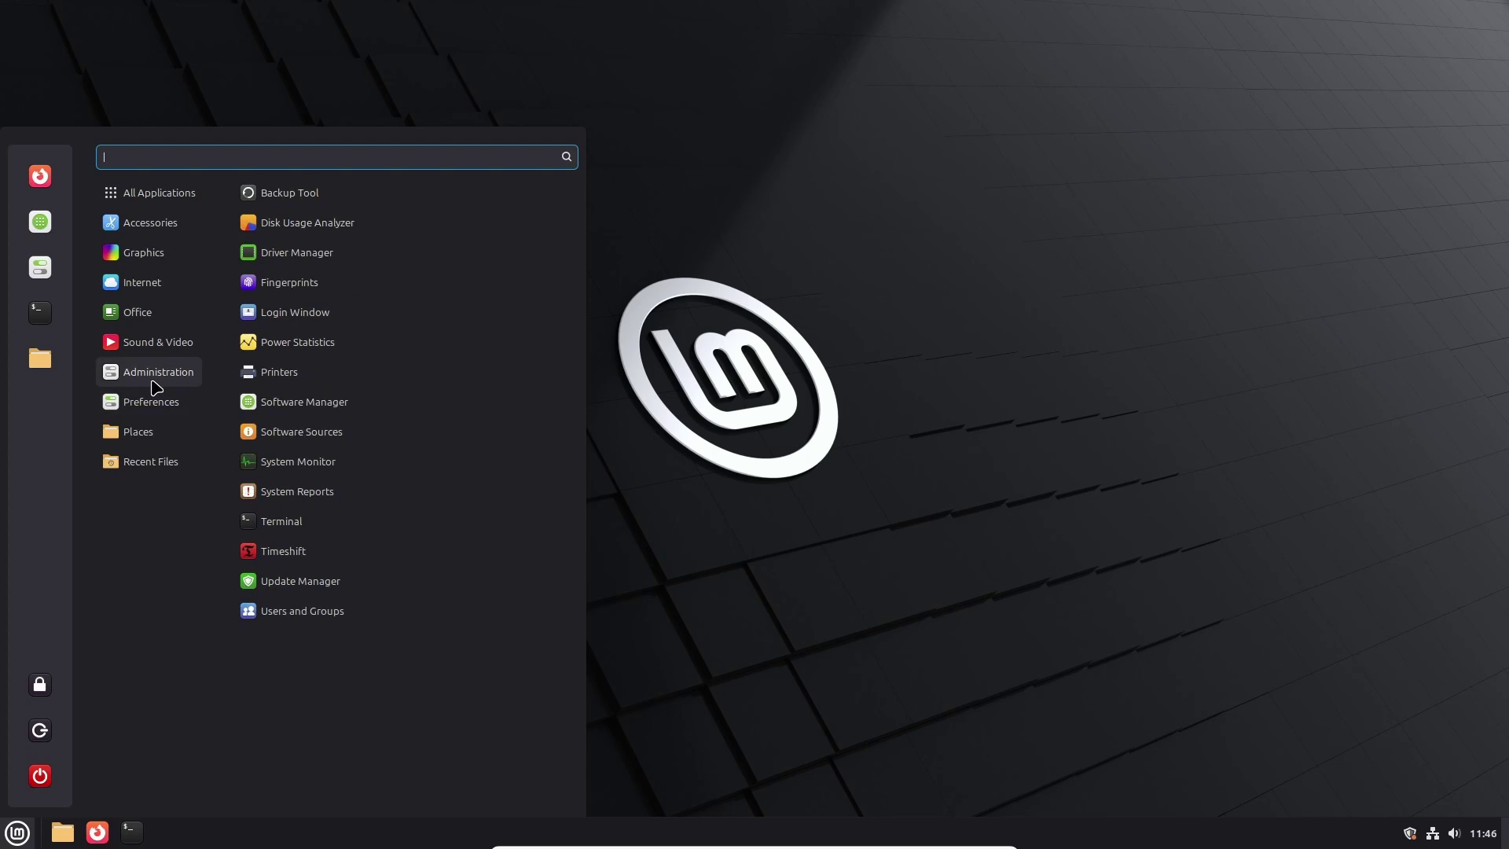
pyautogui.click(308, 583)
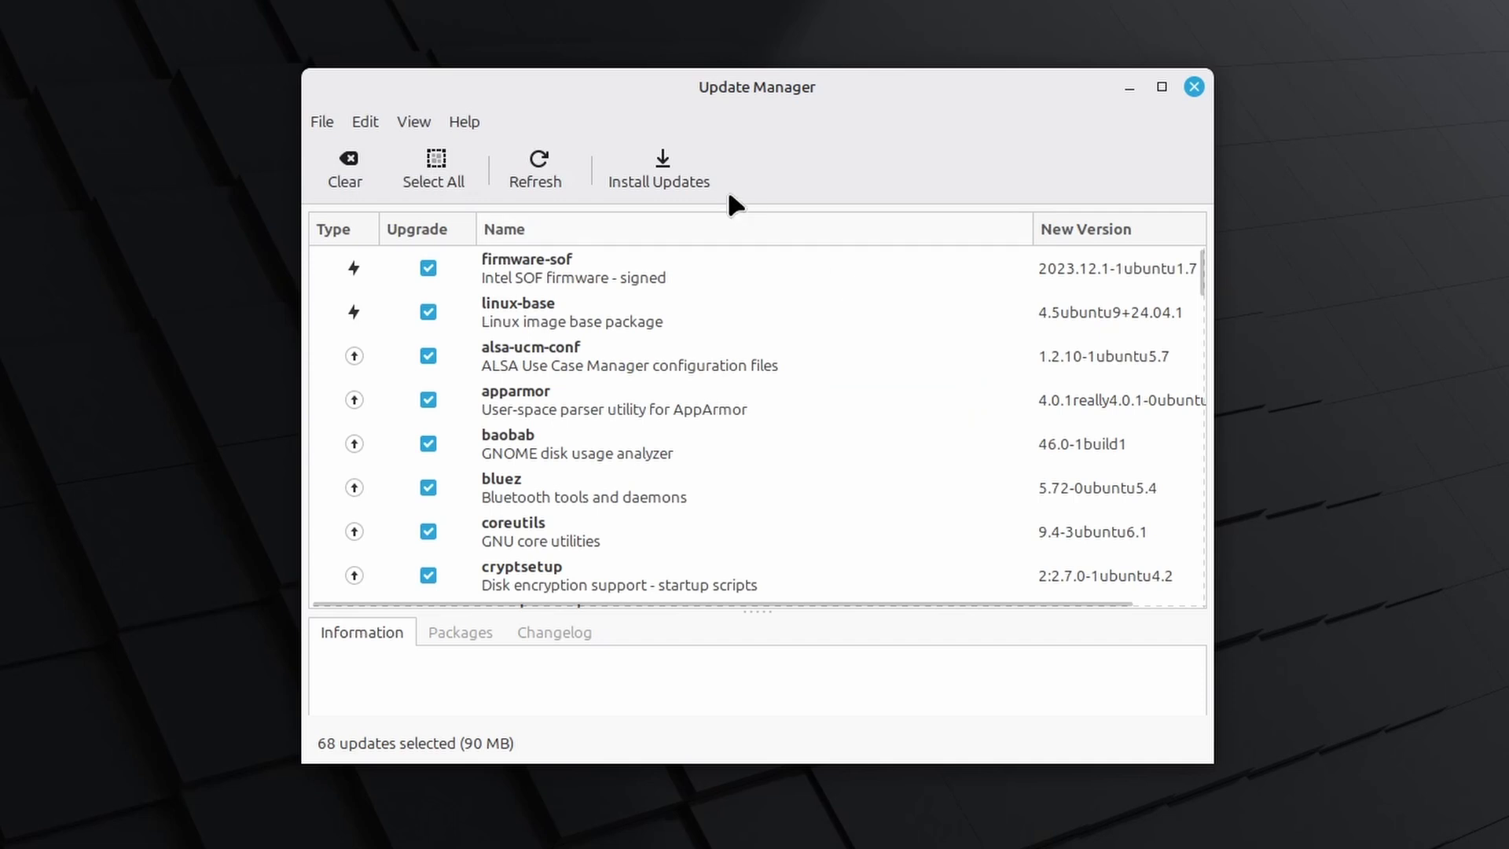
pyautogui.click(670, 177)
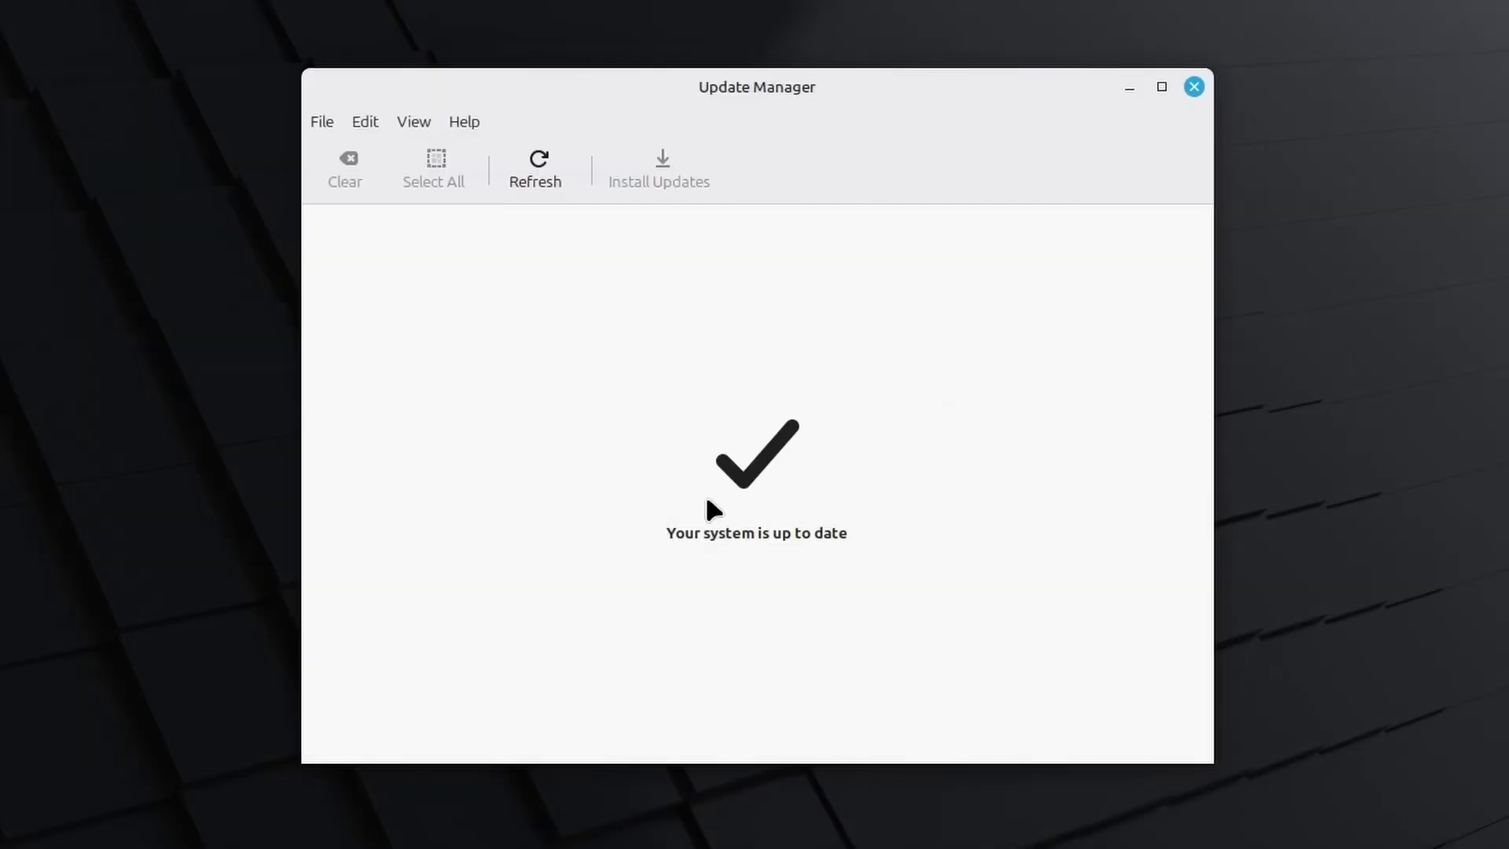
pyautogui.click(369, 125)
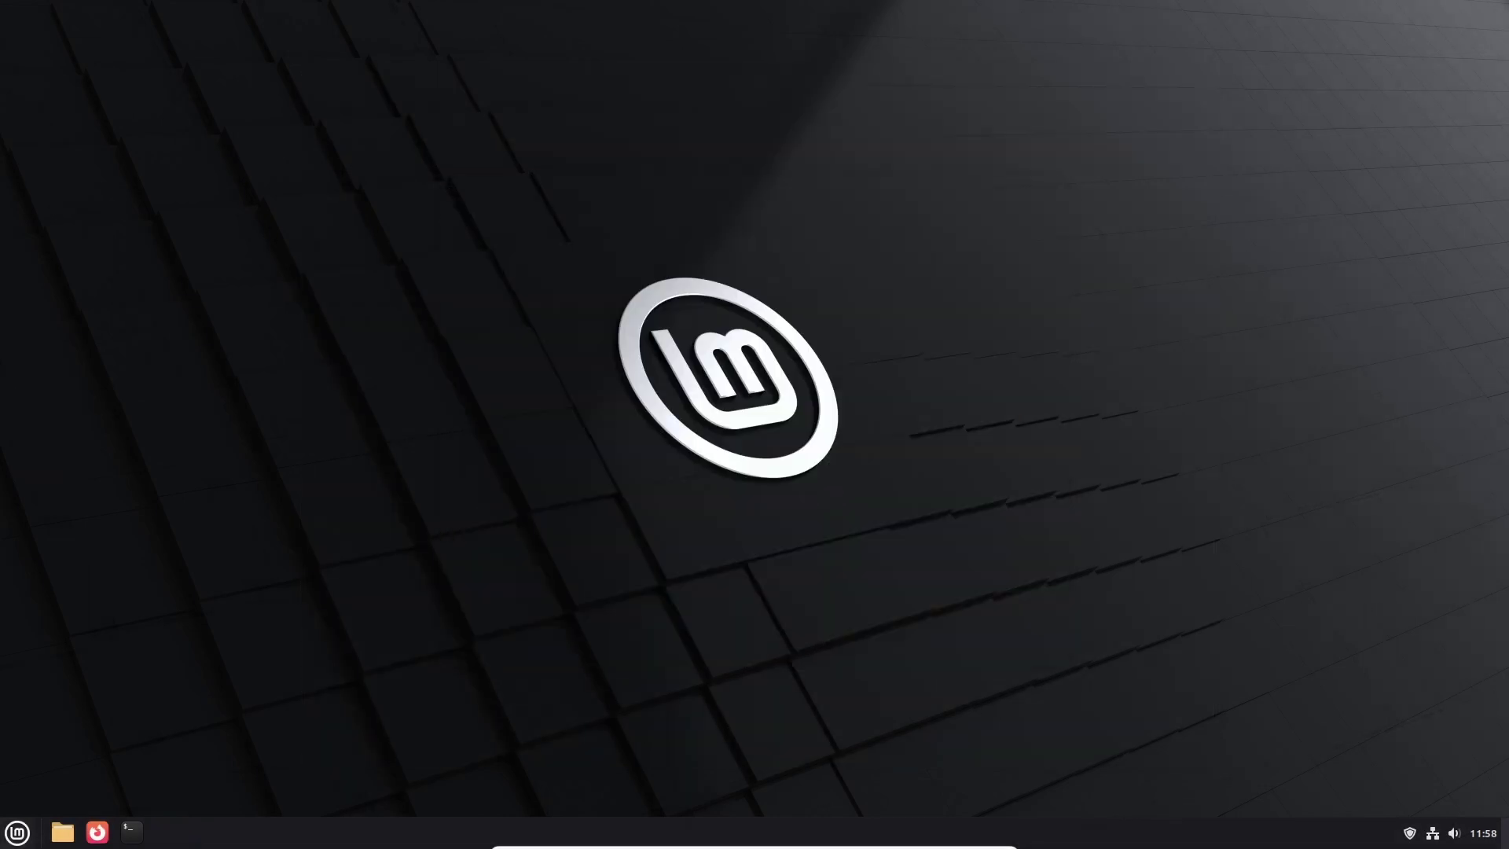
pyautogui.click(17, 831)
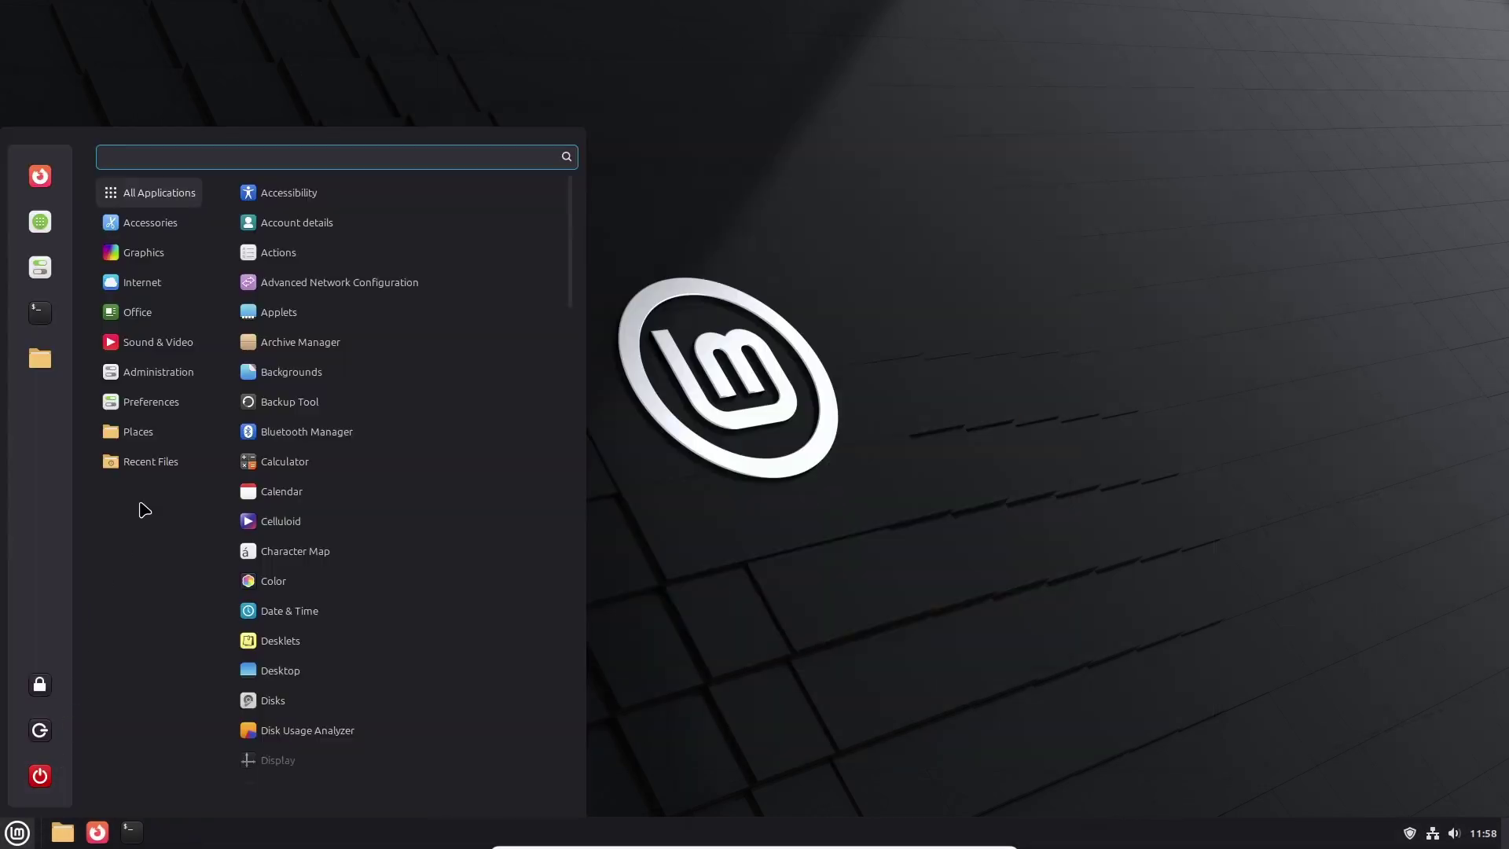
# Step: Open System Info, select the Linux Mint 22.2 Cinnamon and Cinnamon 6.4.8 values, then close it
pyautogui.moveTo(158, 410)
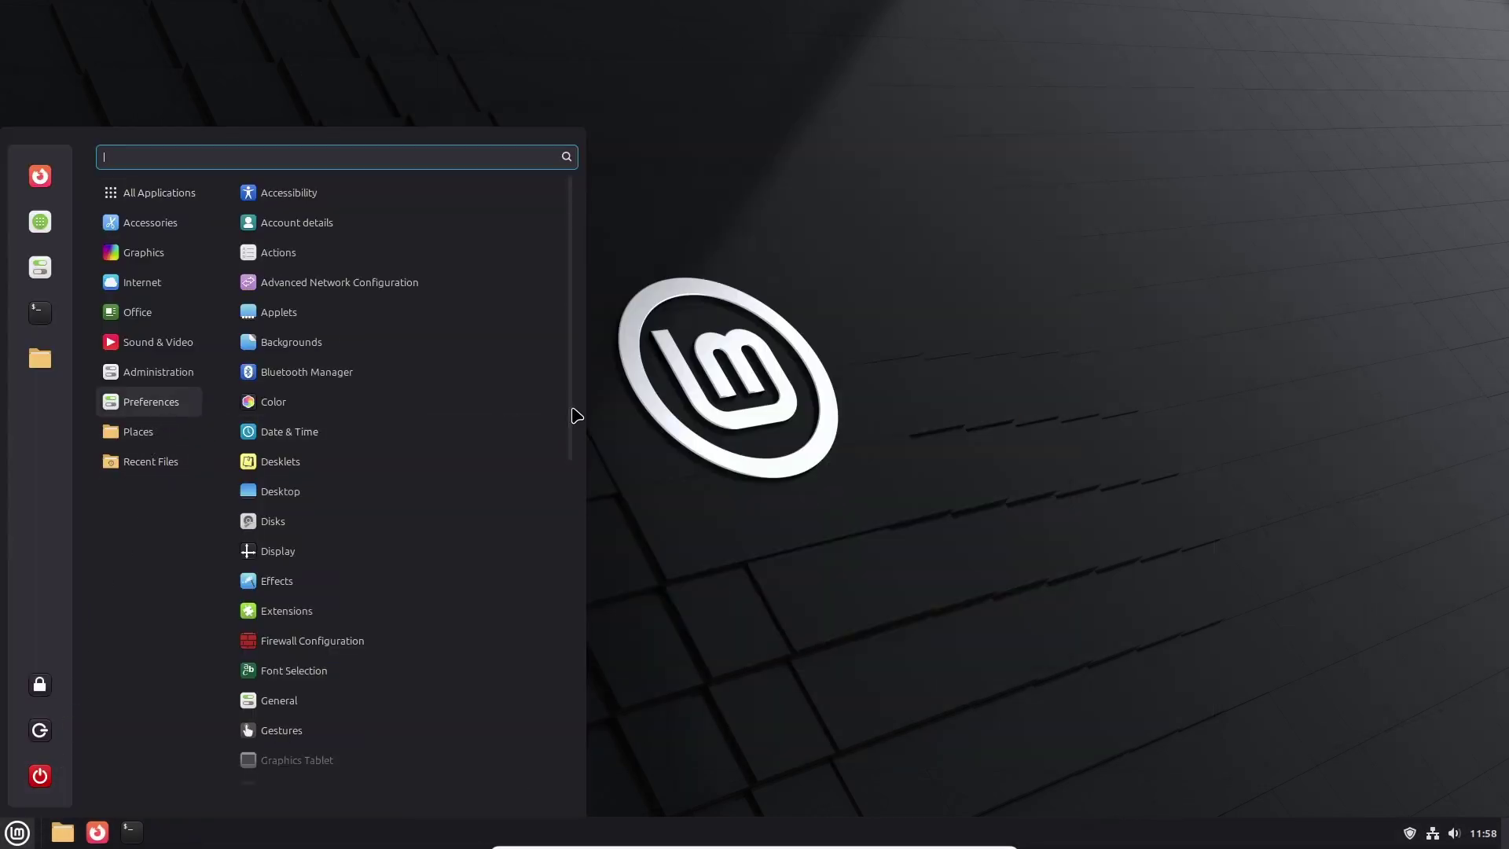
pyautogui.moveTo(573, 432); pyautogui.dragTo(573, 747)
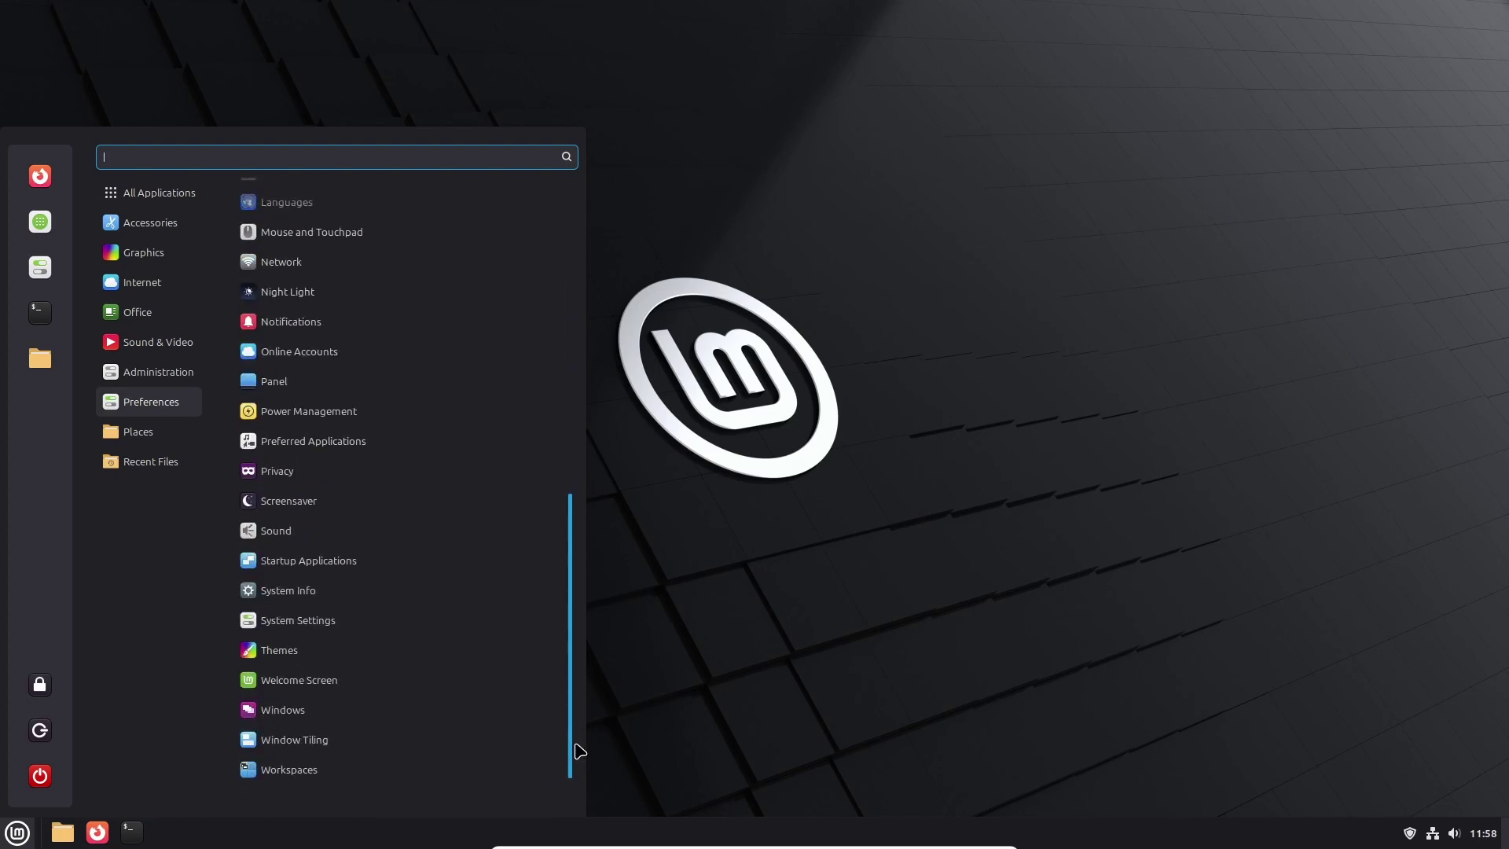
pyautogui.click(351, 598)
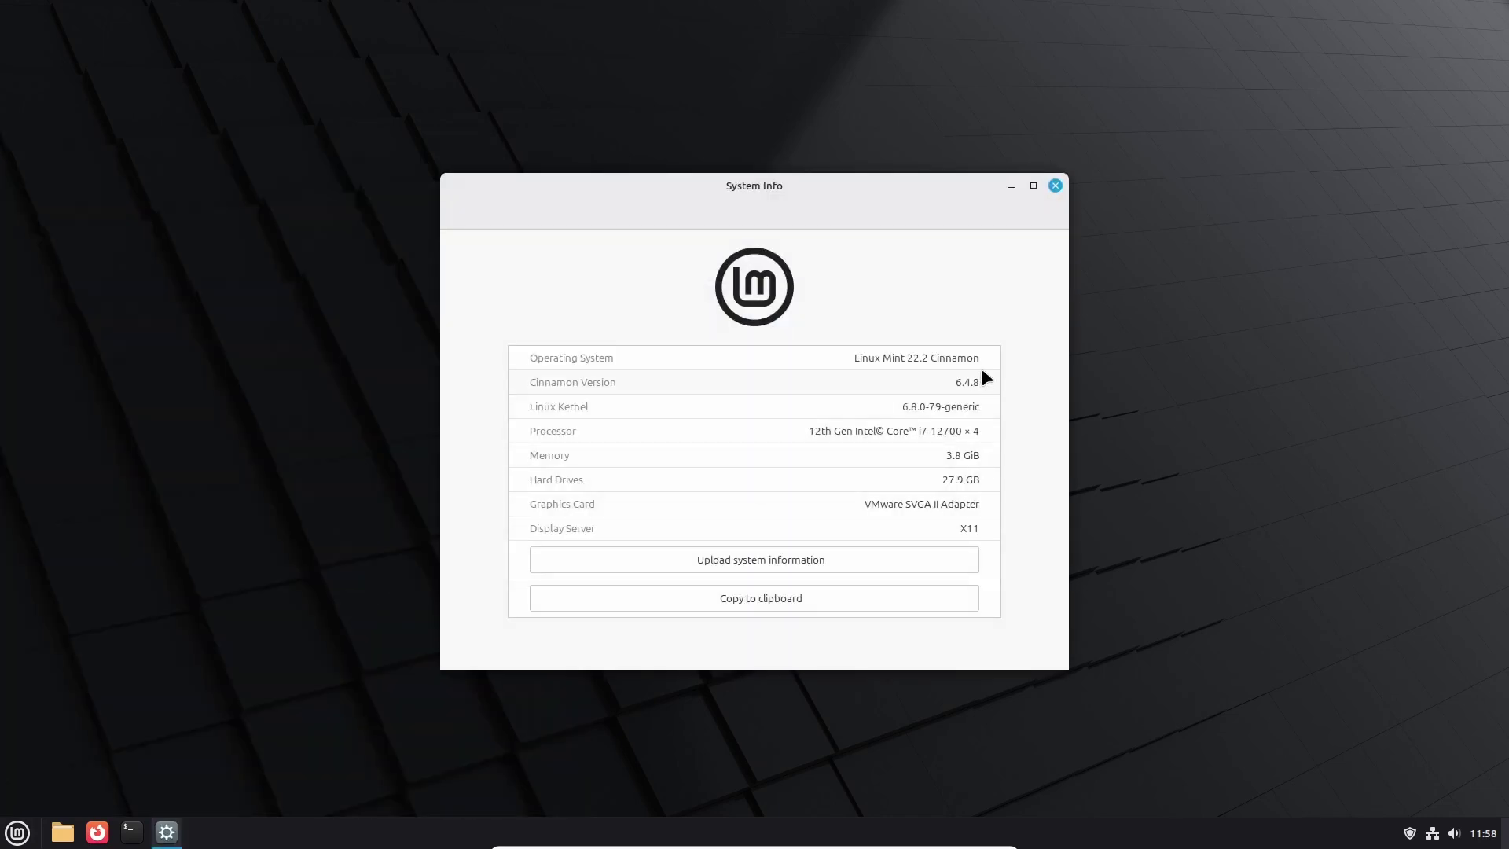
pyautogui.moveTo(979, 359); pyautogui.dragTo(854, 360)
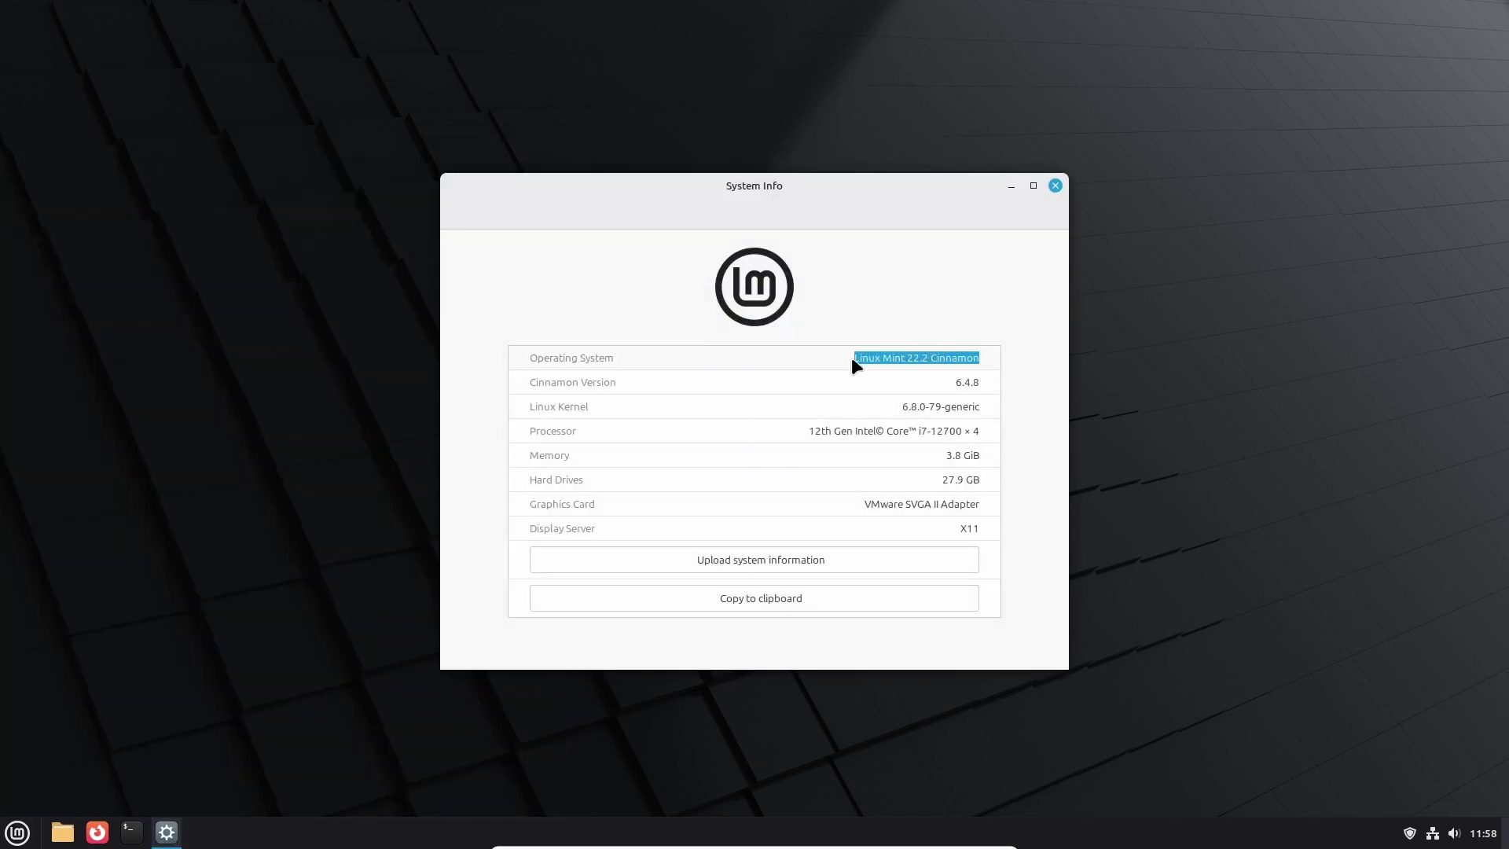
pyautogui.moveTo(955, 383); pyautogui.dragTo(986, 383)
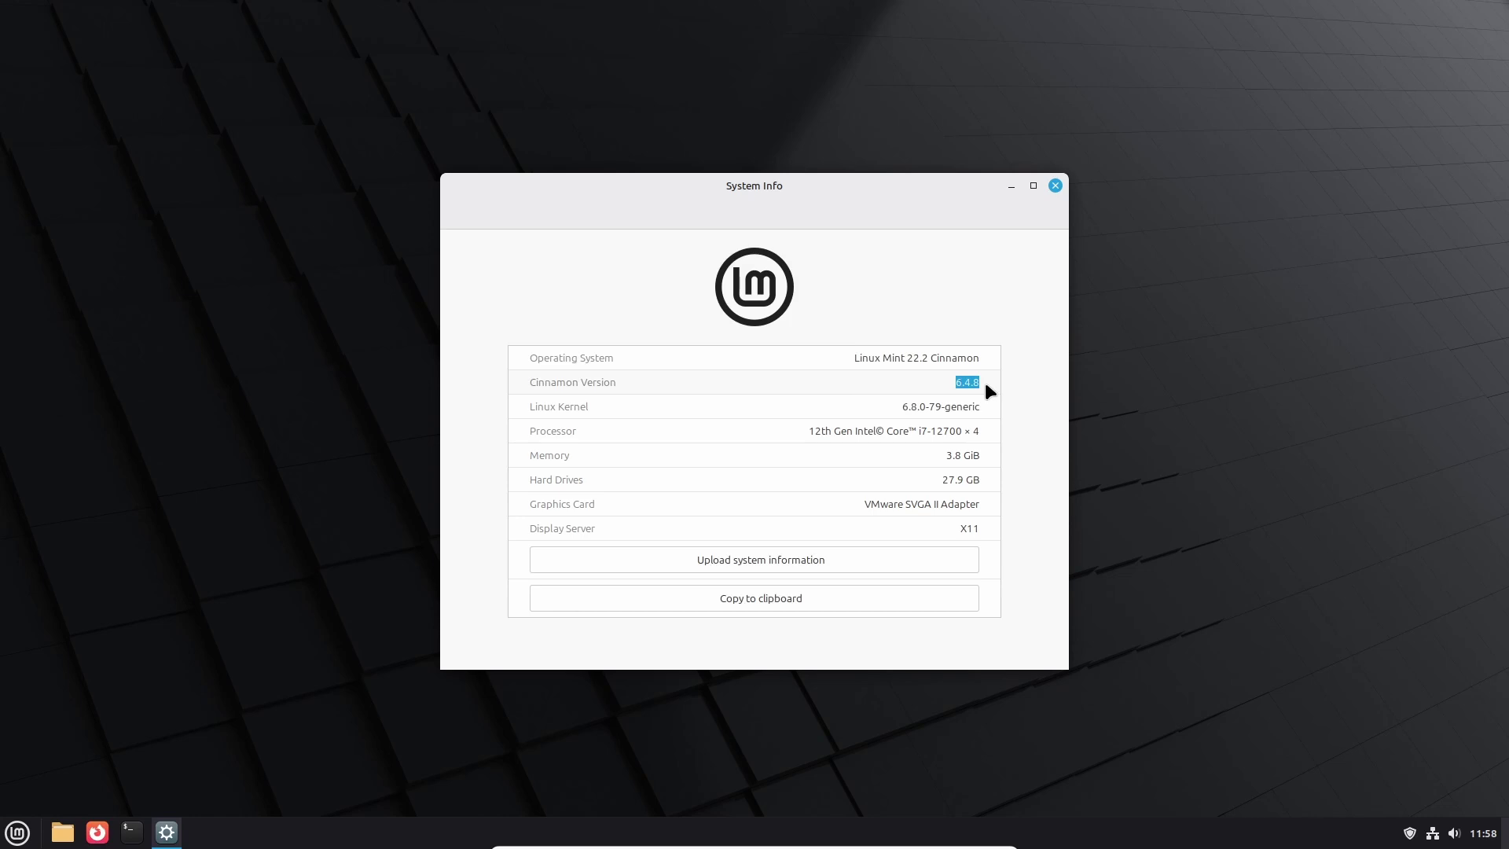
pyautogui.click(1055, 186)
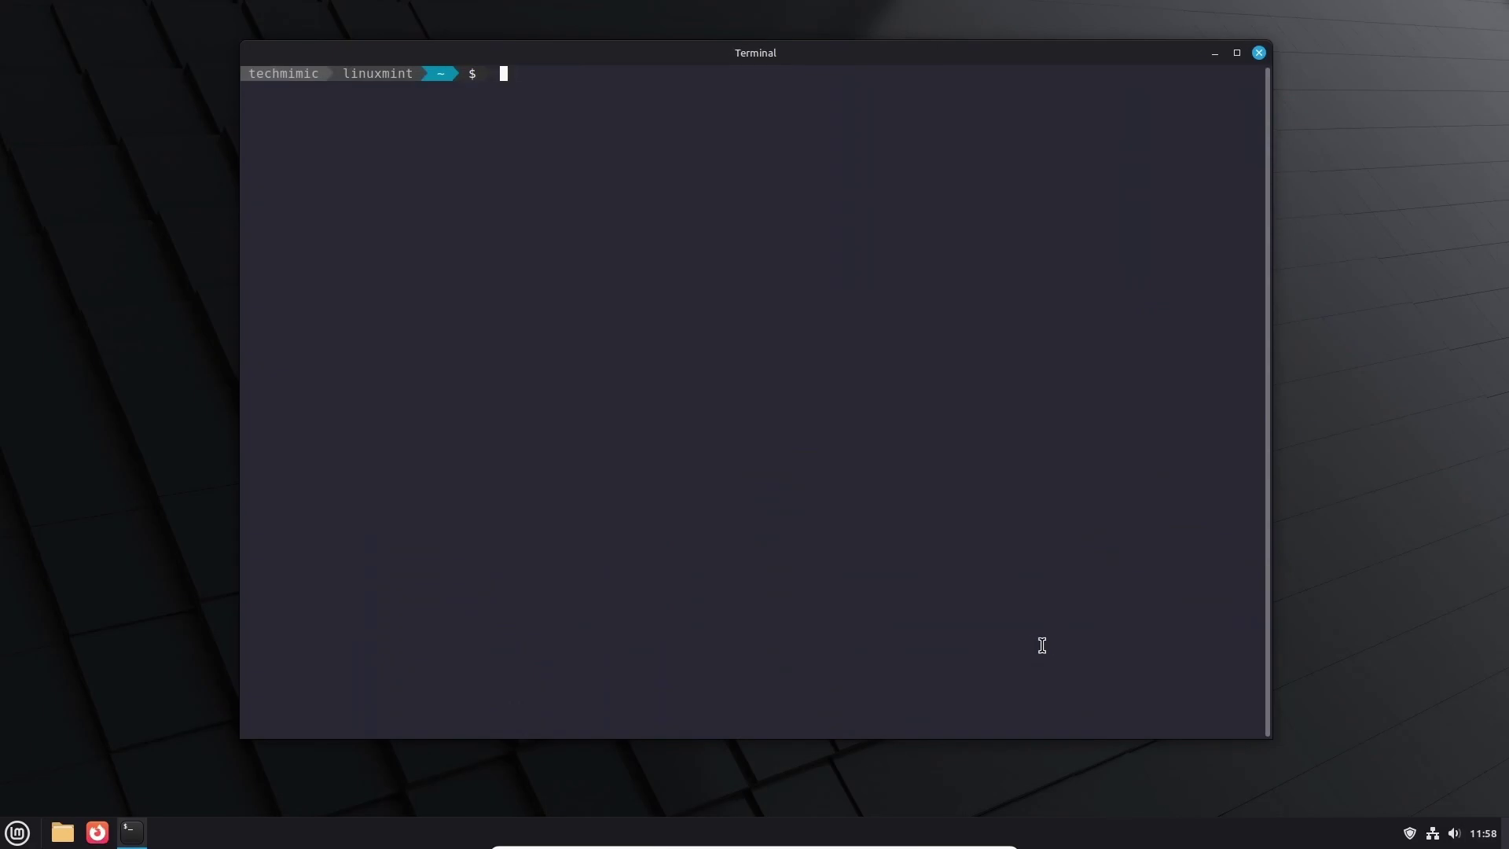
# Step: Run 'sudo apt list mint-upgrade-info', entering the account password
pyautogui.write('sudo apt')
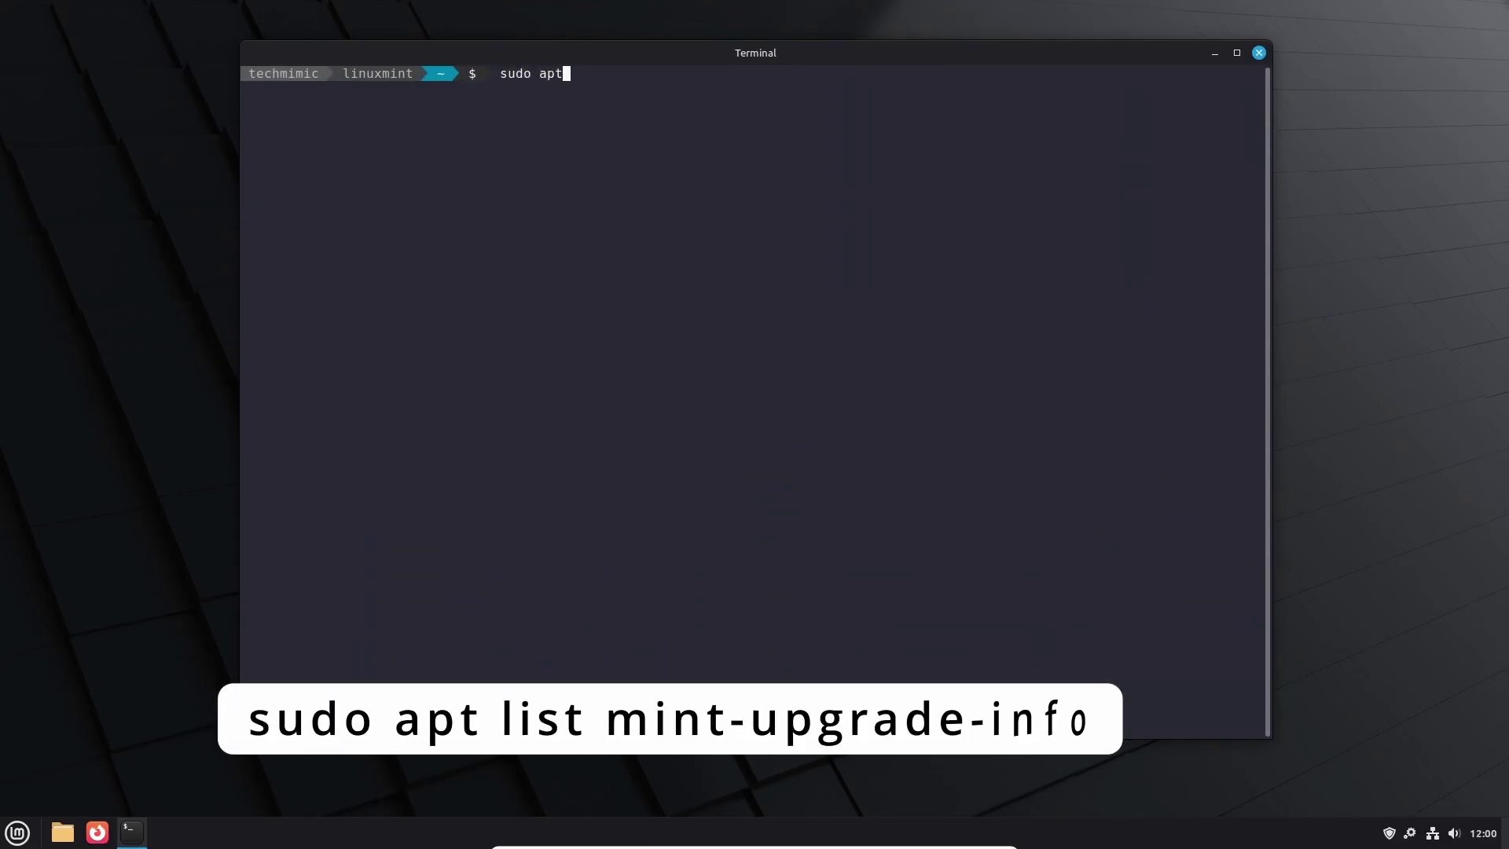
pyautogui.write(' list m')
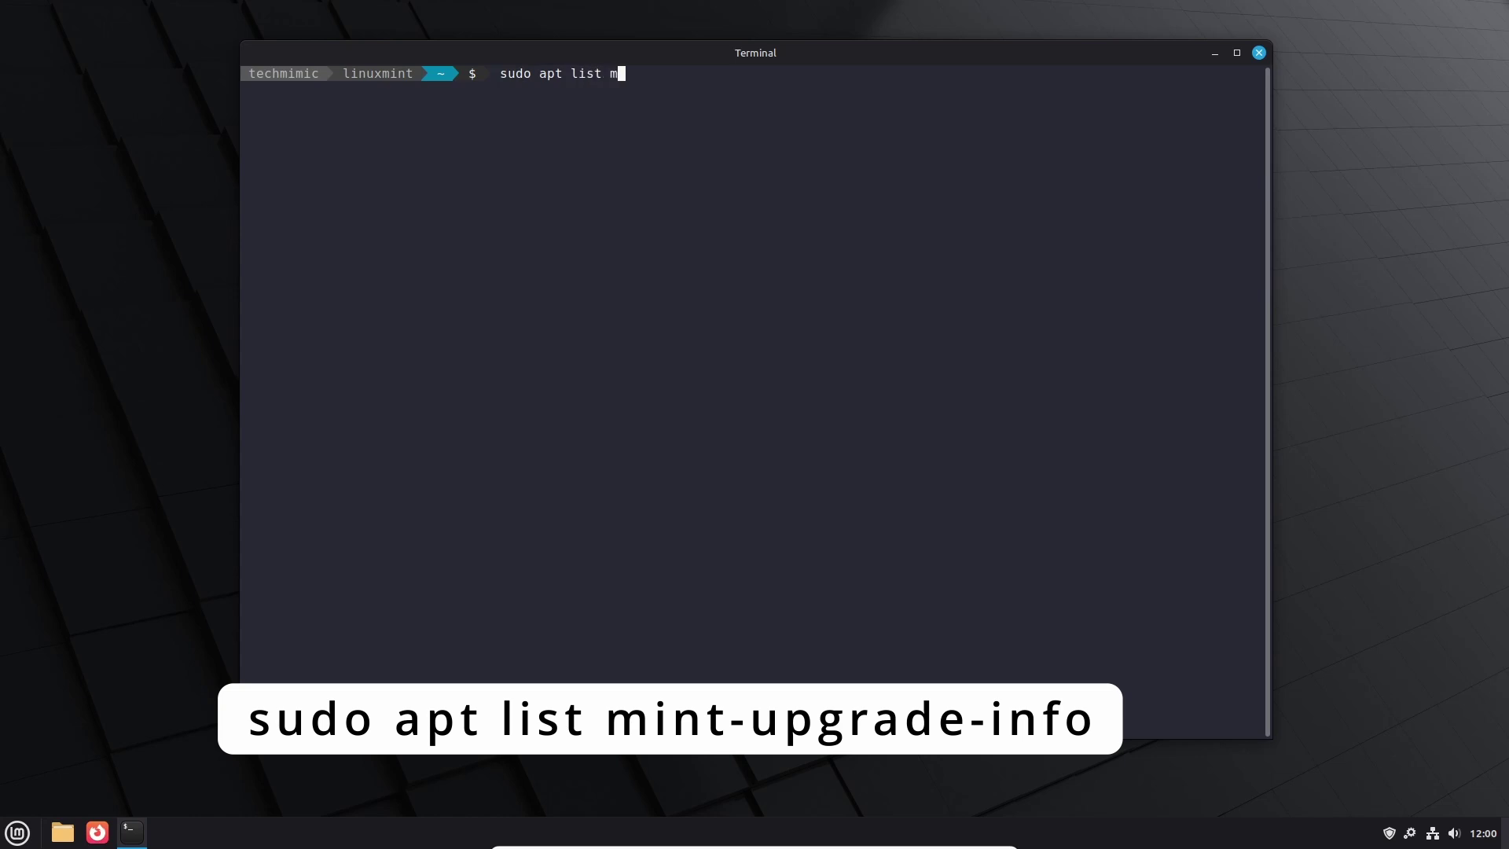
pyautogui.write('int-upgrade-info')
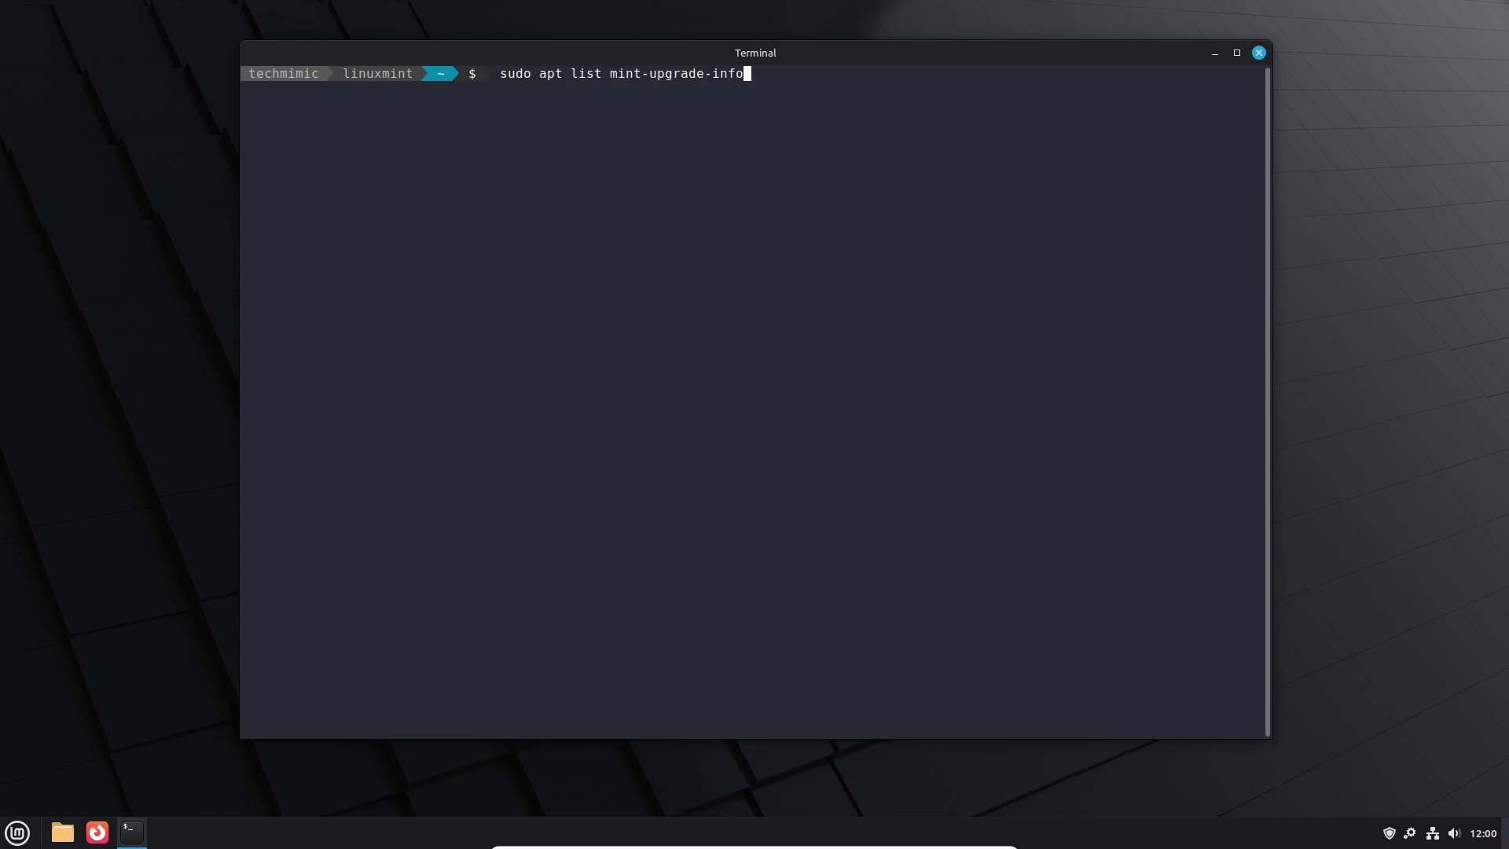
pyautogui.press('Return')
pyautogui.write('*****')
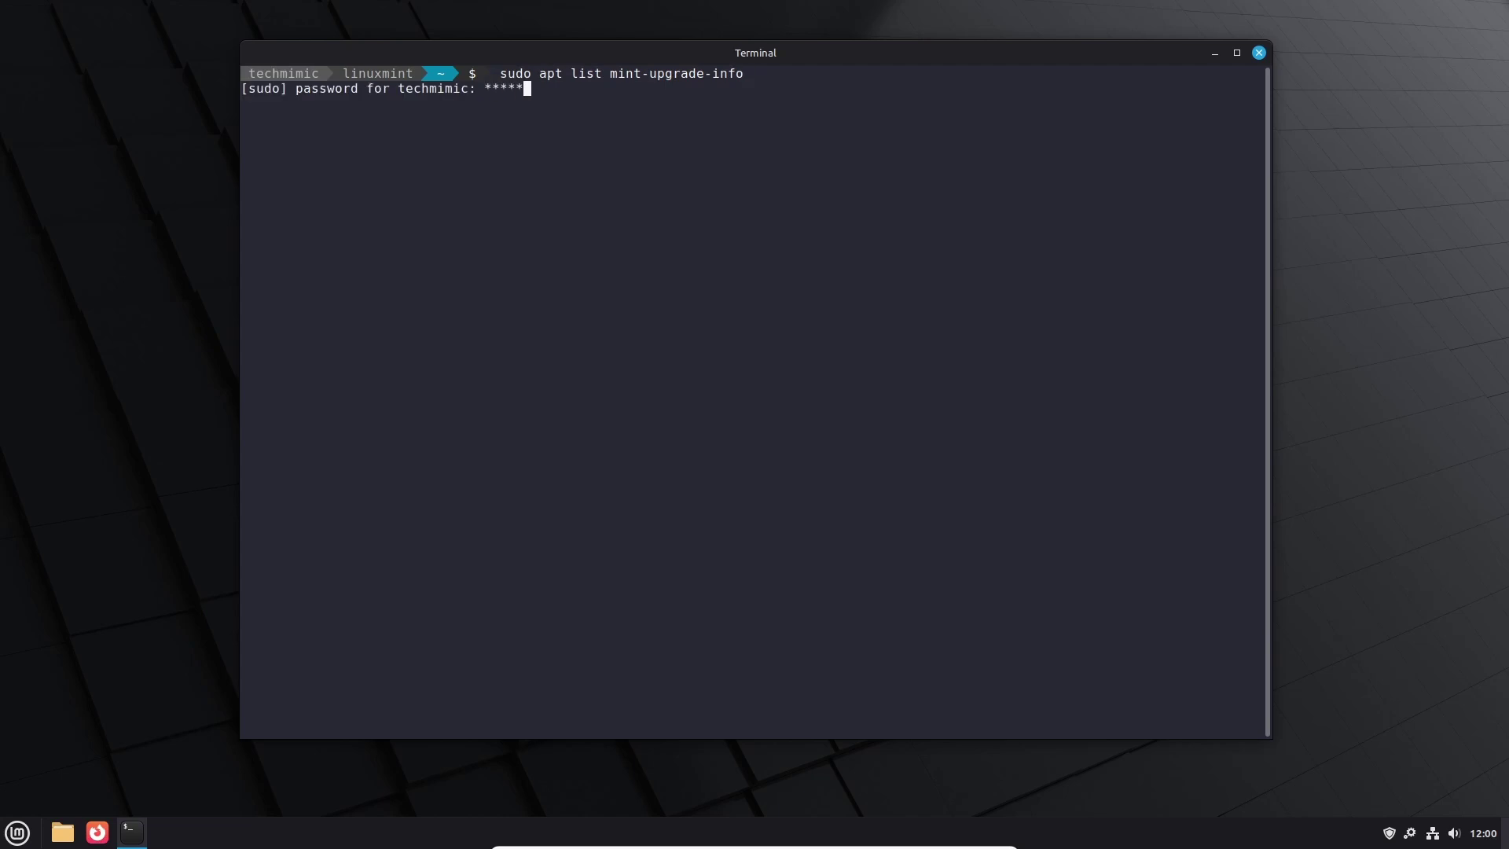
pyautogui.press('Return')
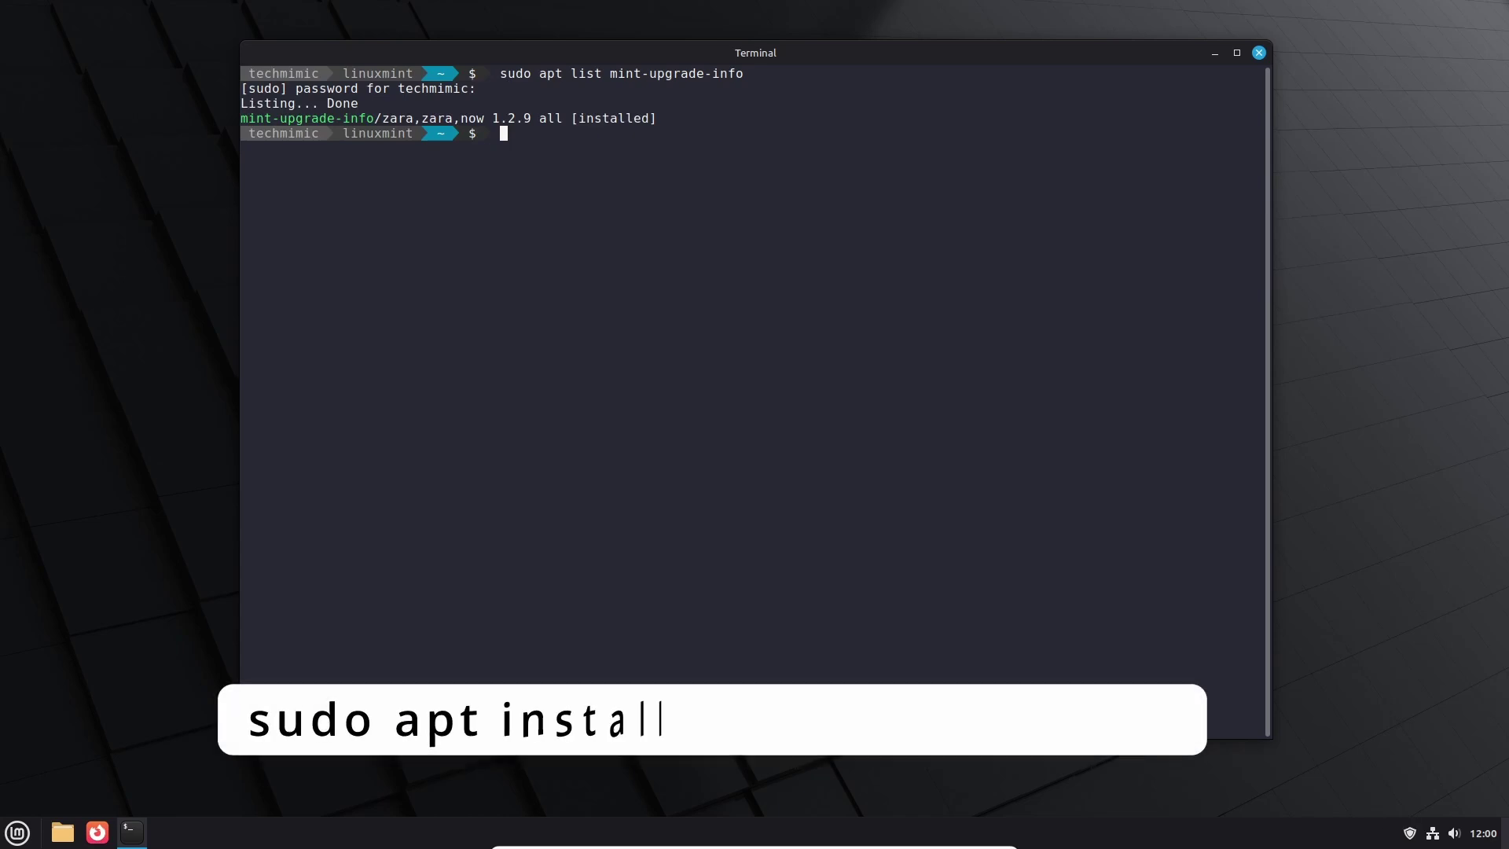
# Step: Change the command to 'sudo apt install mint-upgrade-info' and run it, confirming 1.2.9 is newest
pyautogui.press('Up')
pyautogui.press('Left')
pyautogui.press('Left')
pyautogui.press('Left')
pyautogui.press('Left')
pyautogui.press('Left')
pyautogui.press('Left')
pyautogui.press('Left')
pyautogui.press('Left')
pyautogui.press('Left')
pyautogui.press('Left')
pyautogui.press('Left')
pyautogui.press('Left')
pyautogui.press('Left')
pyautogui.press('Left')
pyautogui.press('Left')
pyautogui.press('Left')
pyautogui.press('Left')
pyautogui.press('Left')
pyautogui.press('Left')
pyautogui.press('Left')
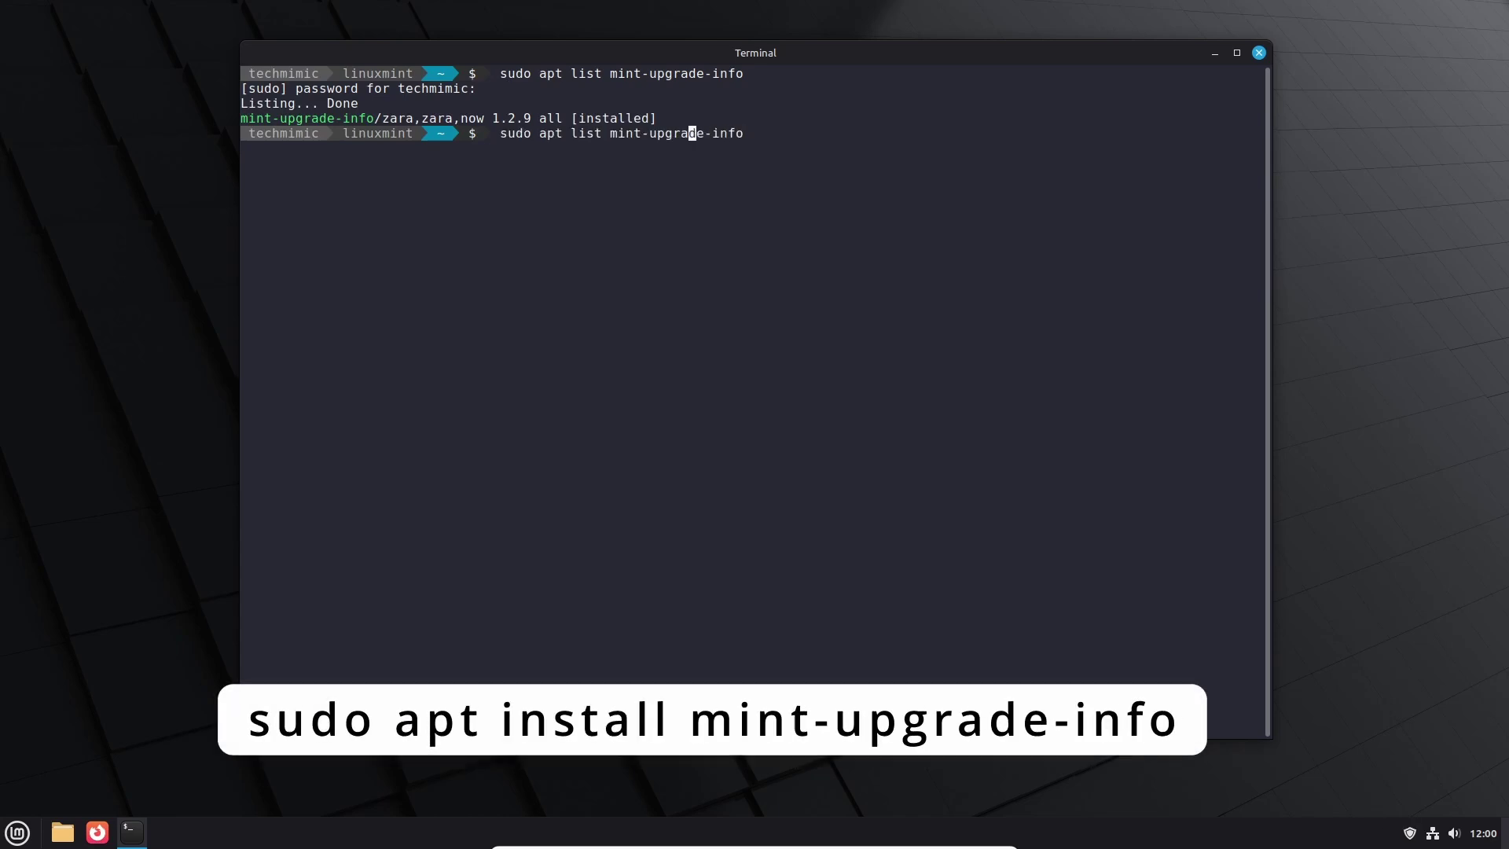
pyautogui.press('Left')
pyautogui.press('Left')
pyautogui.press('Delete')
pyautogui.press('Delete')
pyautogui.press('Delete')
pyautogui.press('Delete')
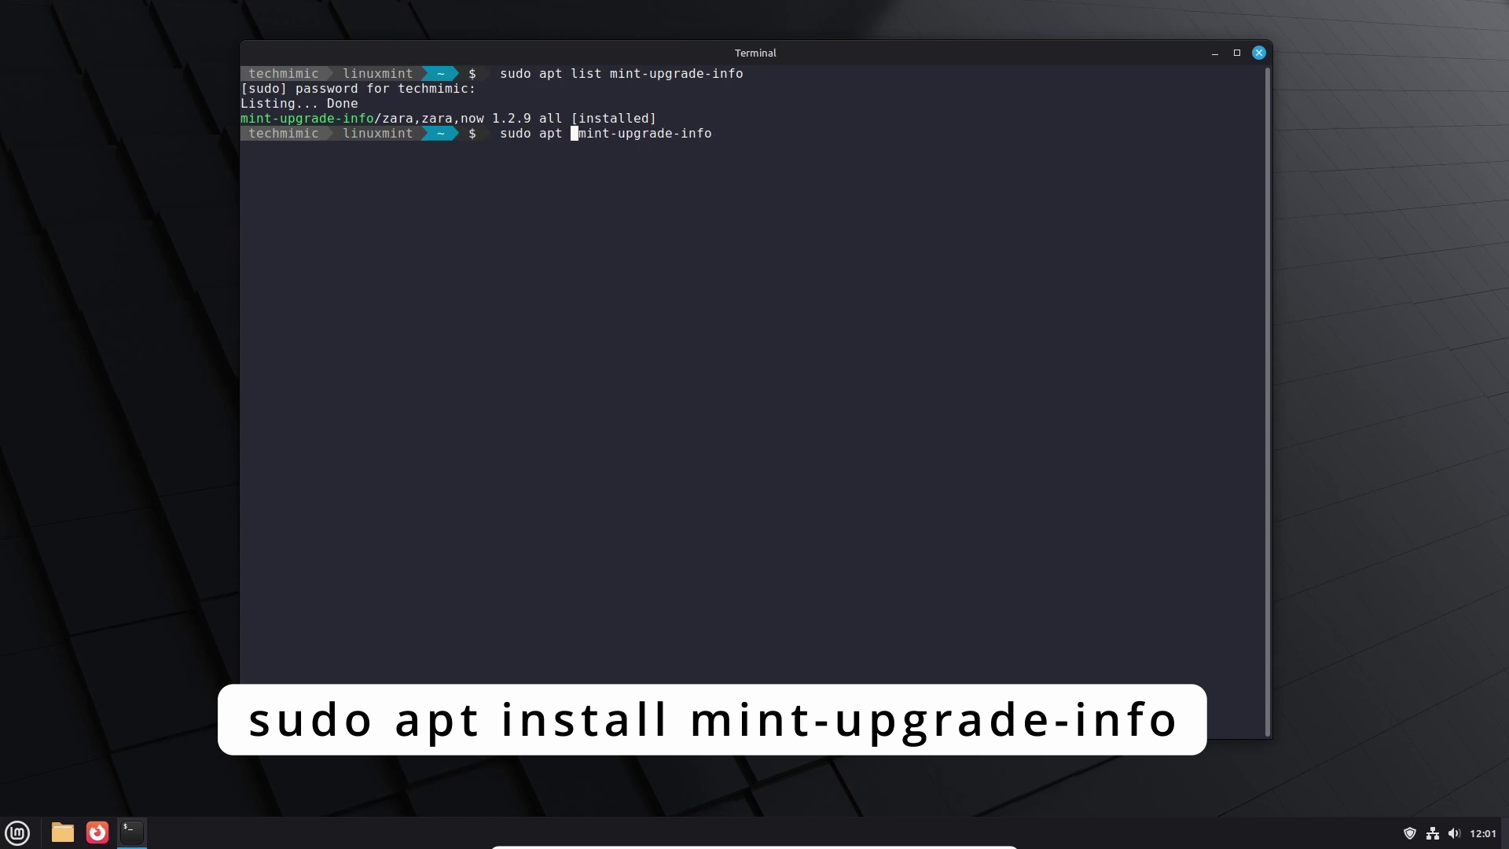
pyautogui.write('install')
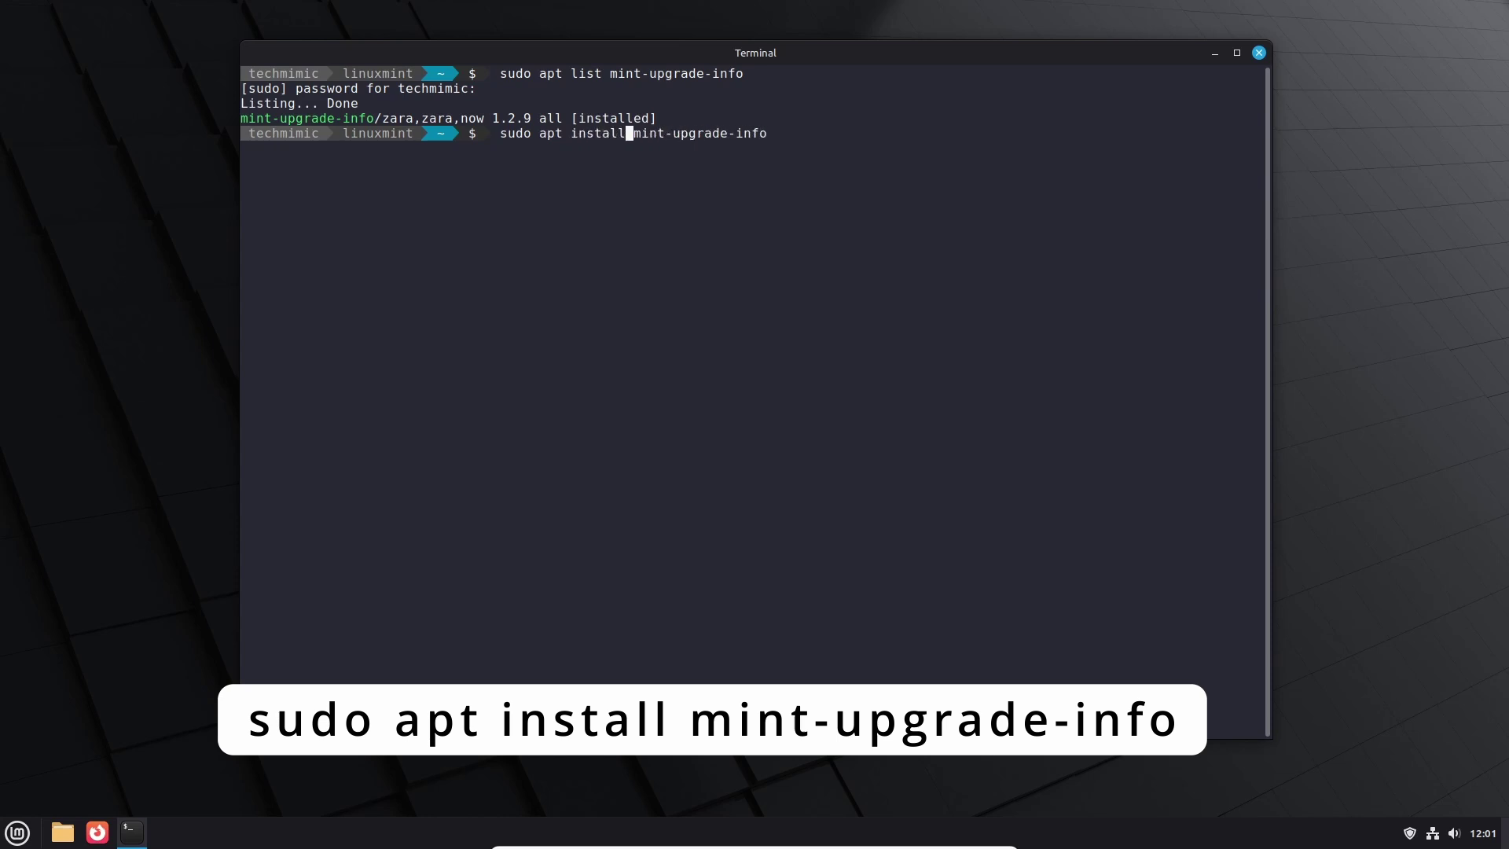
pyautogui.press('Return')
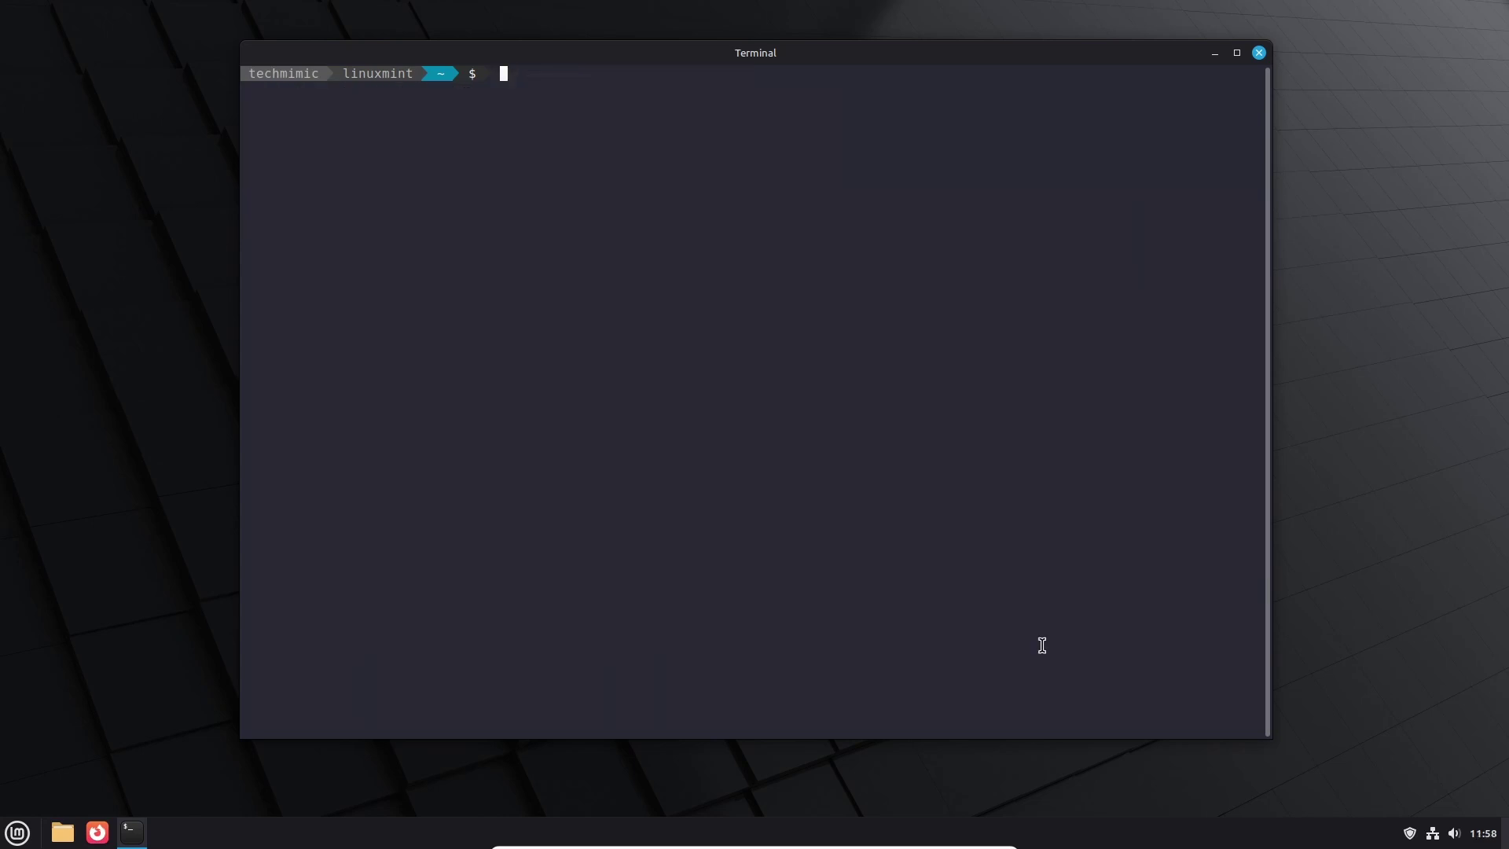
# Step: Run cat /etc/os-release in Terminal to show VERSION="22.2 (Zara)" and codename zara
pyautogui.write('ca')
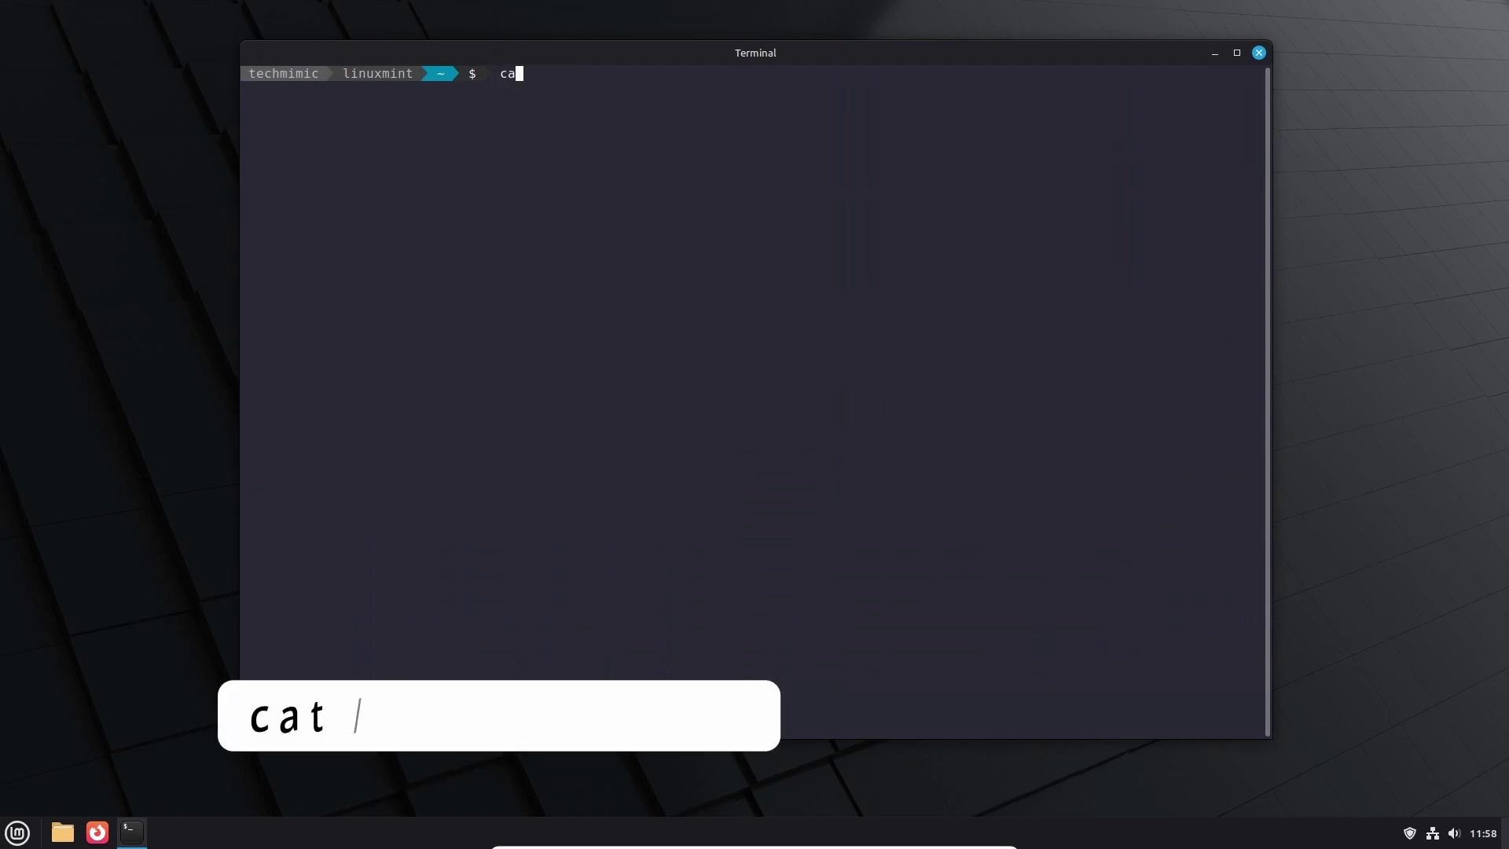
pyautogui.write('t /etc/os-')
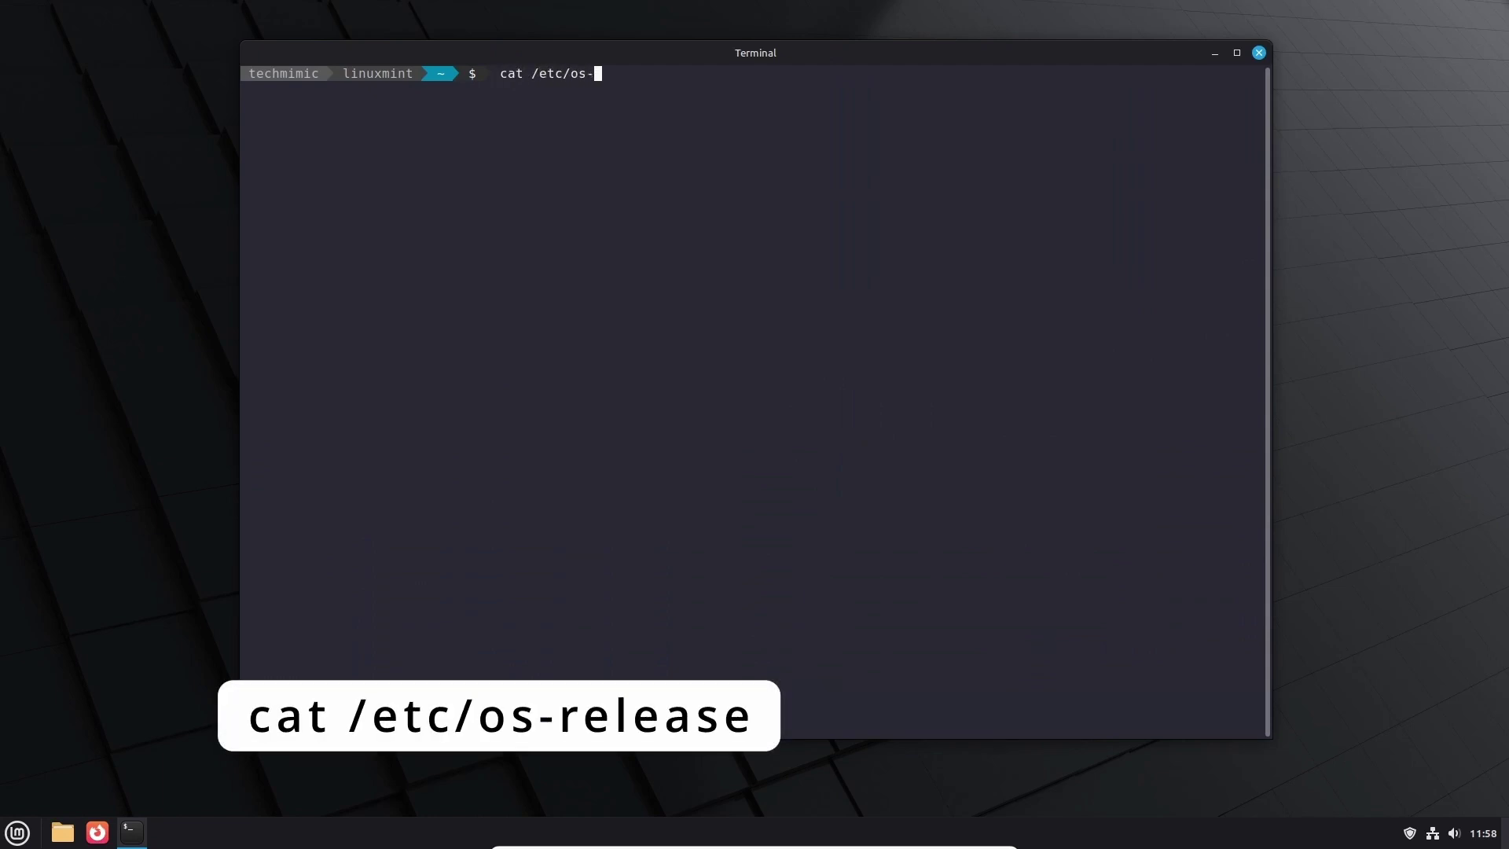
pyautogui.write('release')
pyautogui.press('Return')
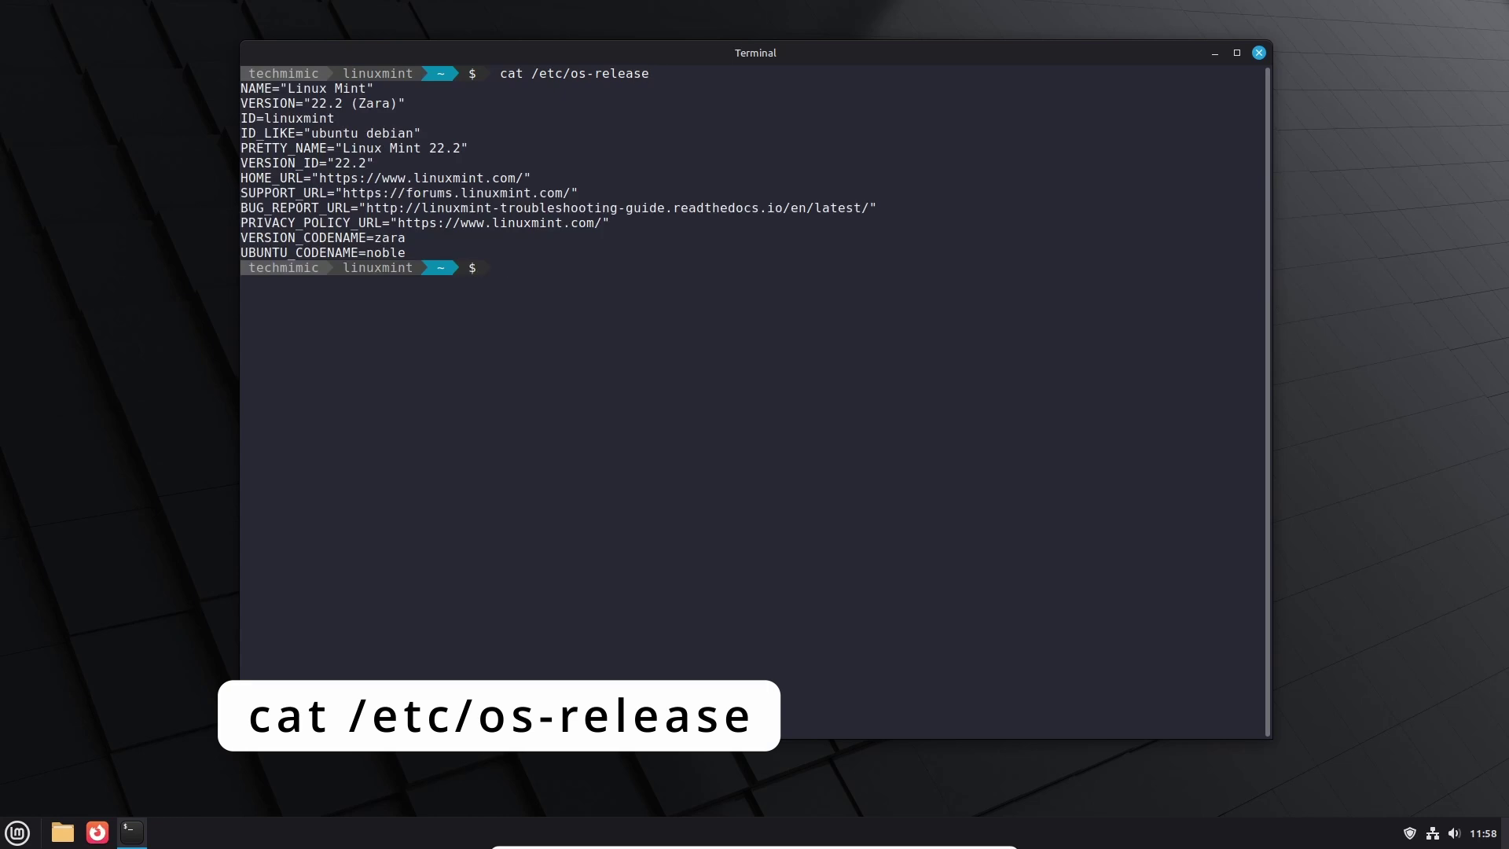